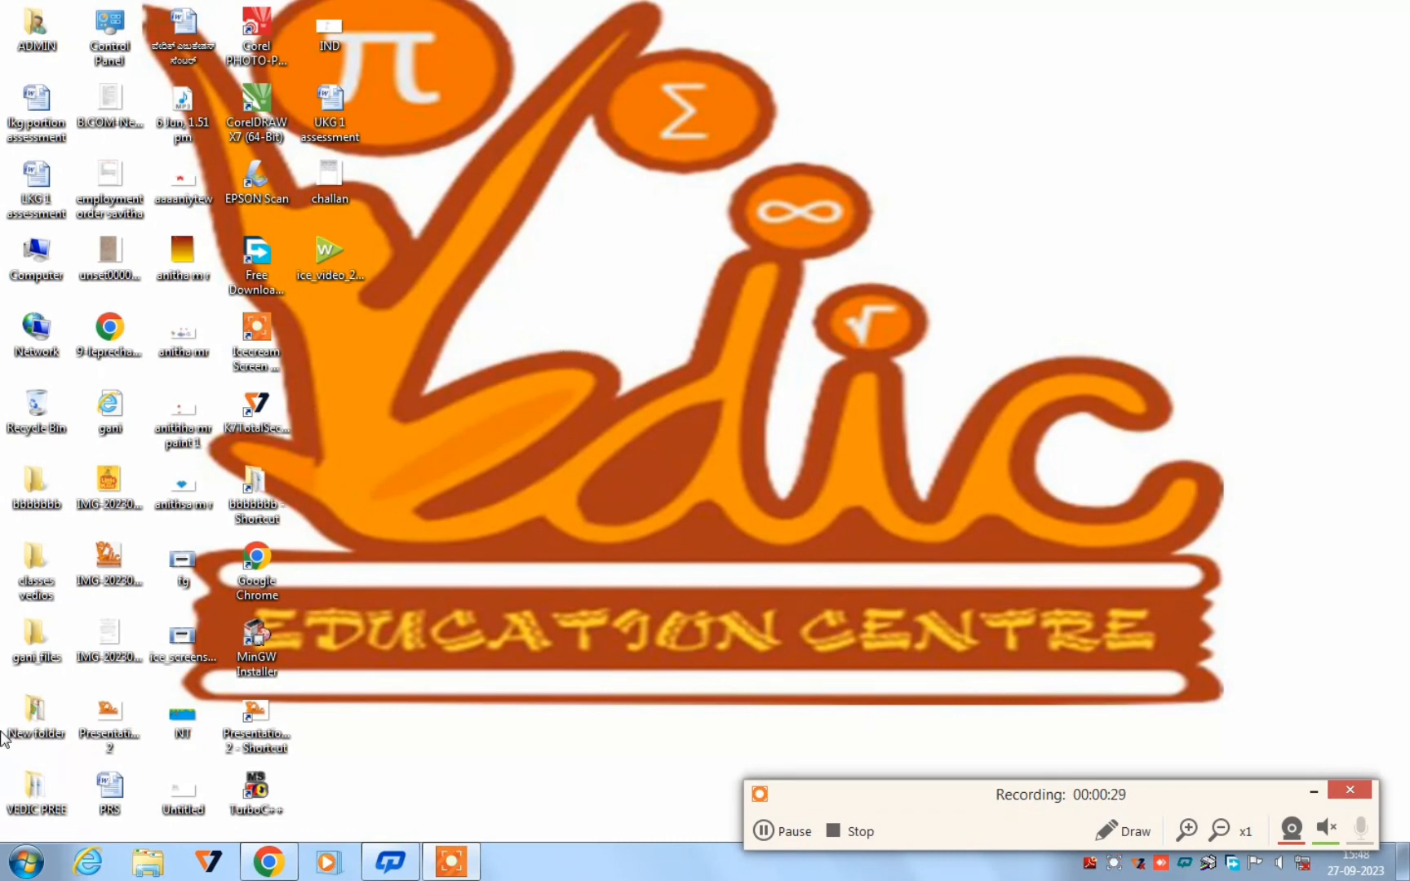
Step: Open WordPad and start a list with uppercase letter numbering (A, B, C) in the blank document
{"action": "left_click", "coordinate": [24, 863]}
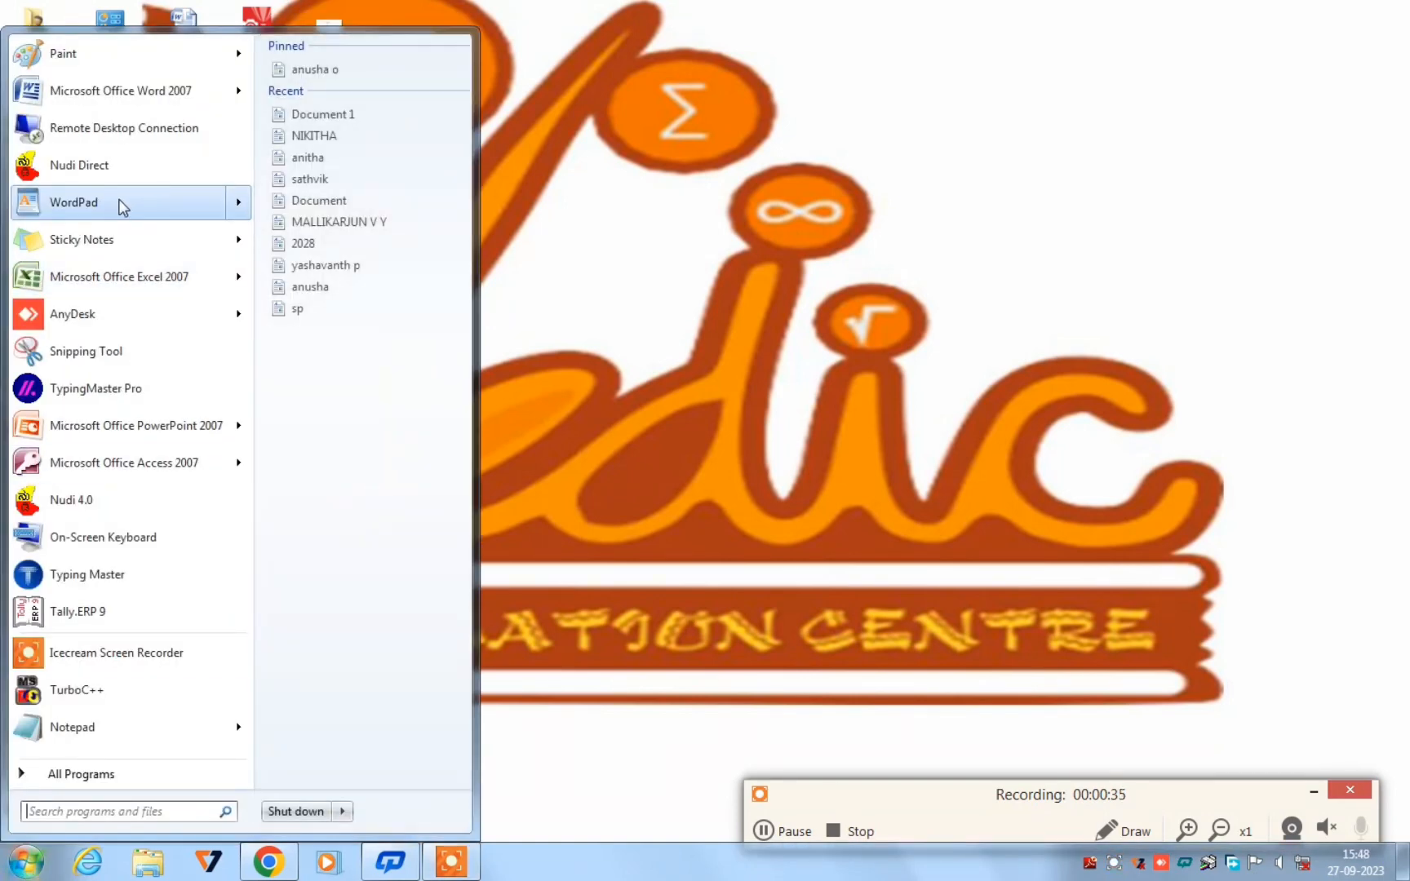
{"action": "left_click", "coordinate": [123, 207]}
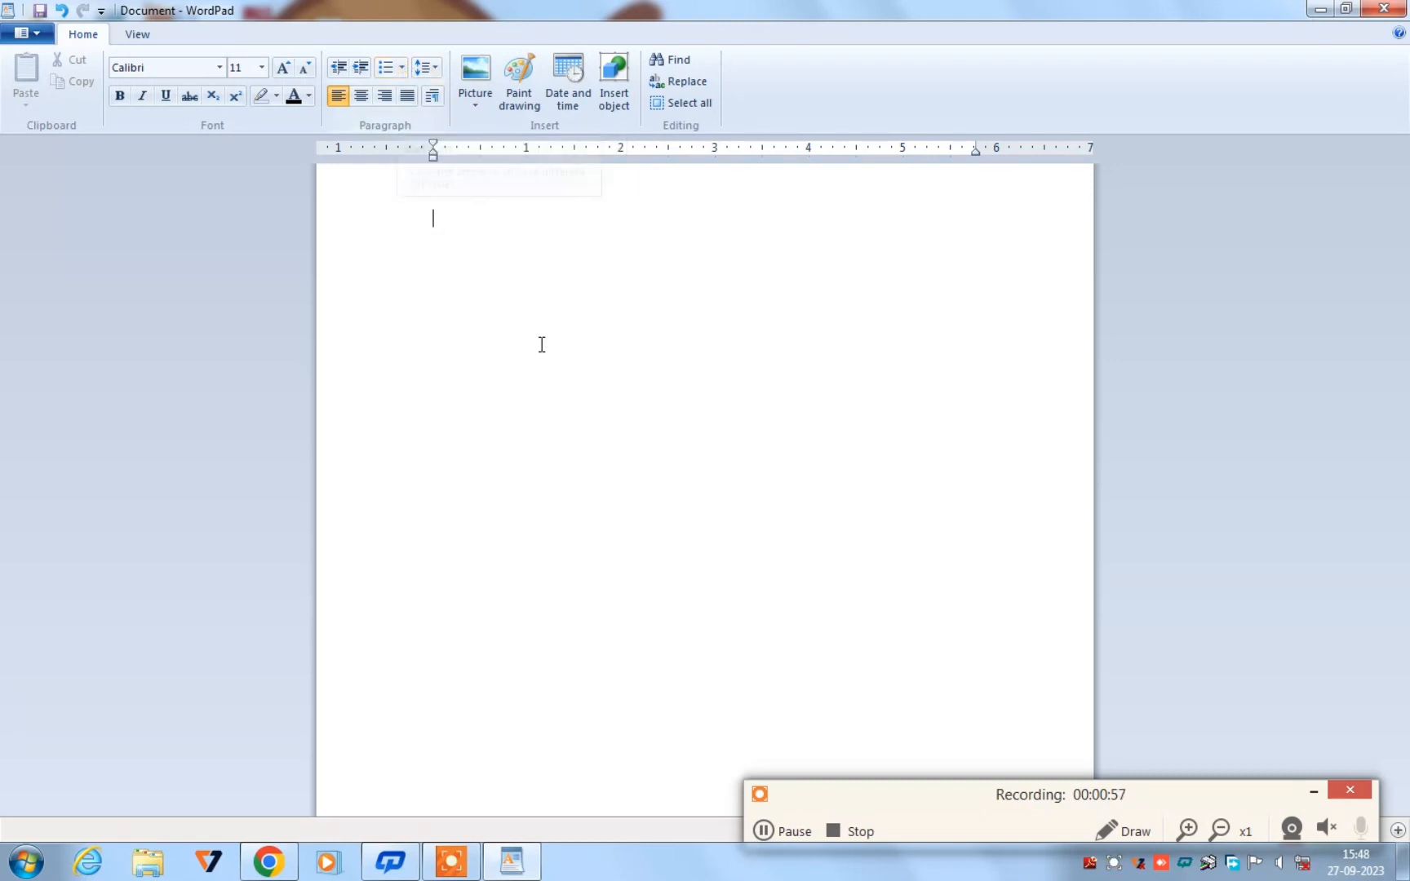
{"action": "left_click", "coordinate": [402, 68]}
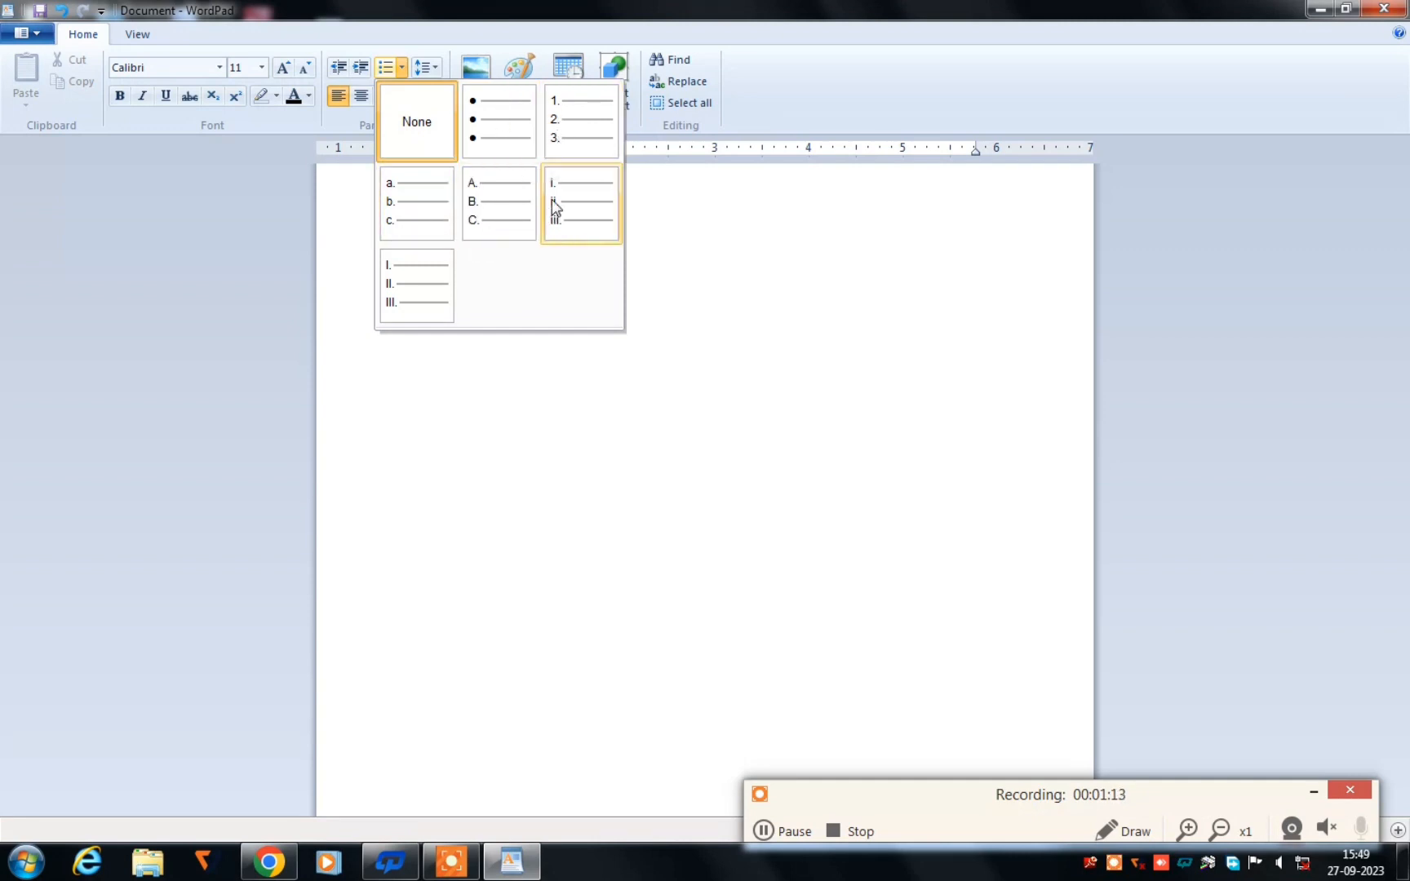
{"action": "left_click", "coordinate": [485, 200]}
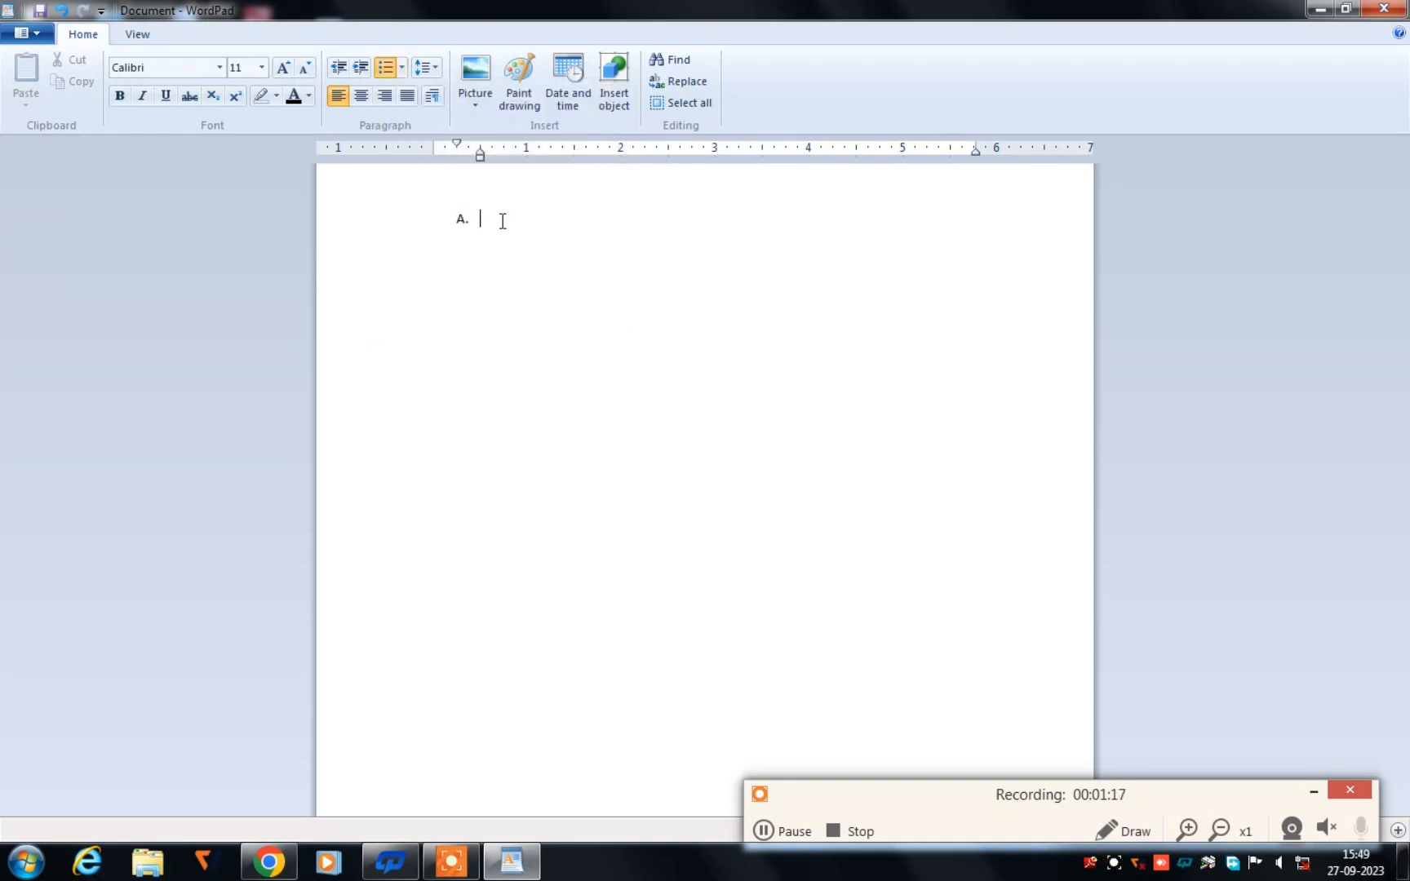
Step: Enter the list items hgg, hjkhkjh, hgghg, hghgjhgh and hjgjgjh, and end the lettered list
{"action": "type", "text": "hgg"}
{"action": "key", "text": "Return"}
{"action": "type", "text": "hjkhkjh"}
{"action": "key", "text": "Return"}
{"action": "type", "text": "hgghg"}
{"action": "key", "text": "Return"}
{"action": "type", "text": "hg"}
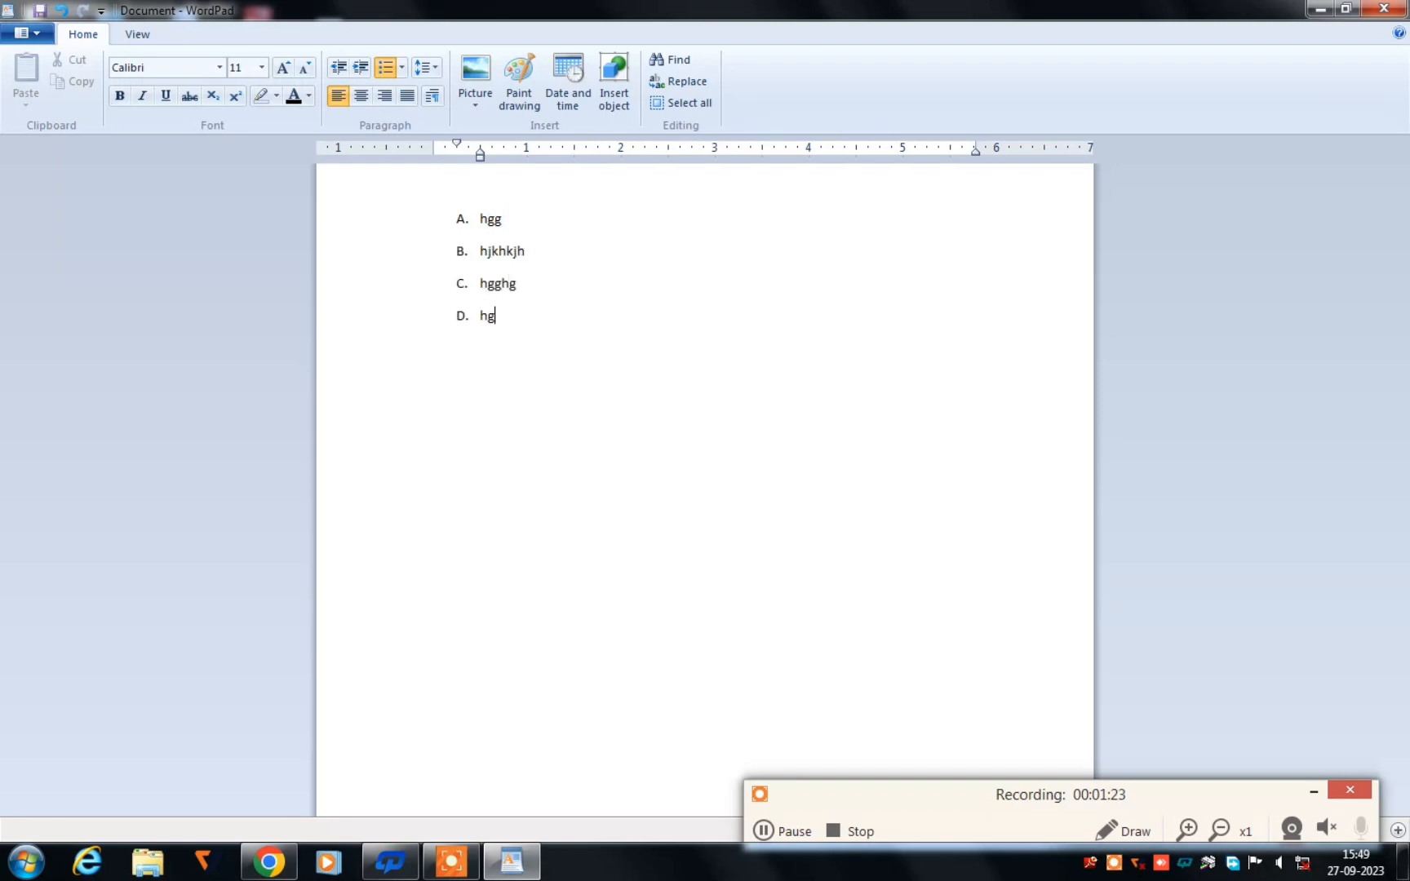
{"action": "type", "text": "hgjhgh"}
{"action": "key", "text": "Return"}
{"action": "type", "text": "hjgjgjh"}
{"action": "key", "text": "Return"}
{"action": "key", "text": "Return"}
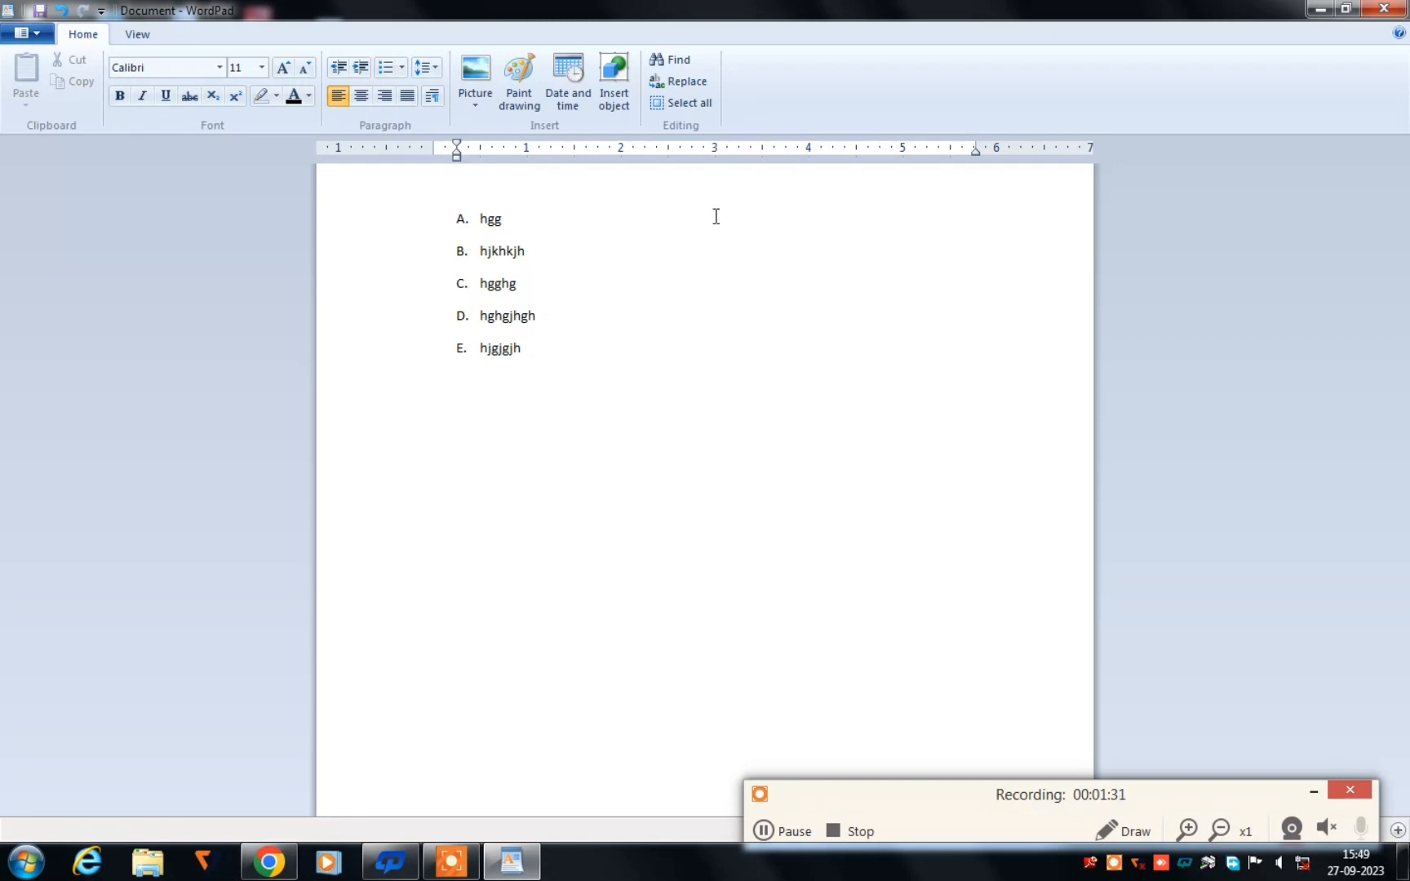
Step: Add a bulleted list below the lettered one with the items hgjhgjgjggh, hghgjg and hgjg
{"action": "left_click", "coordinate": [403, 69]}
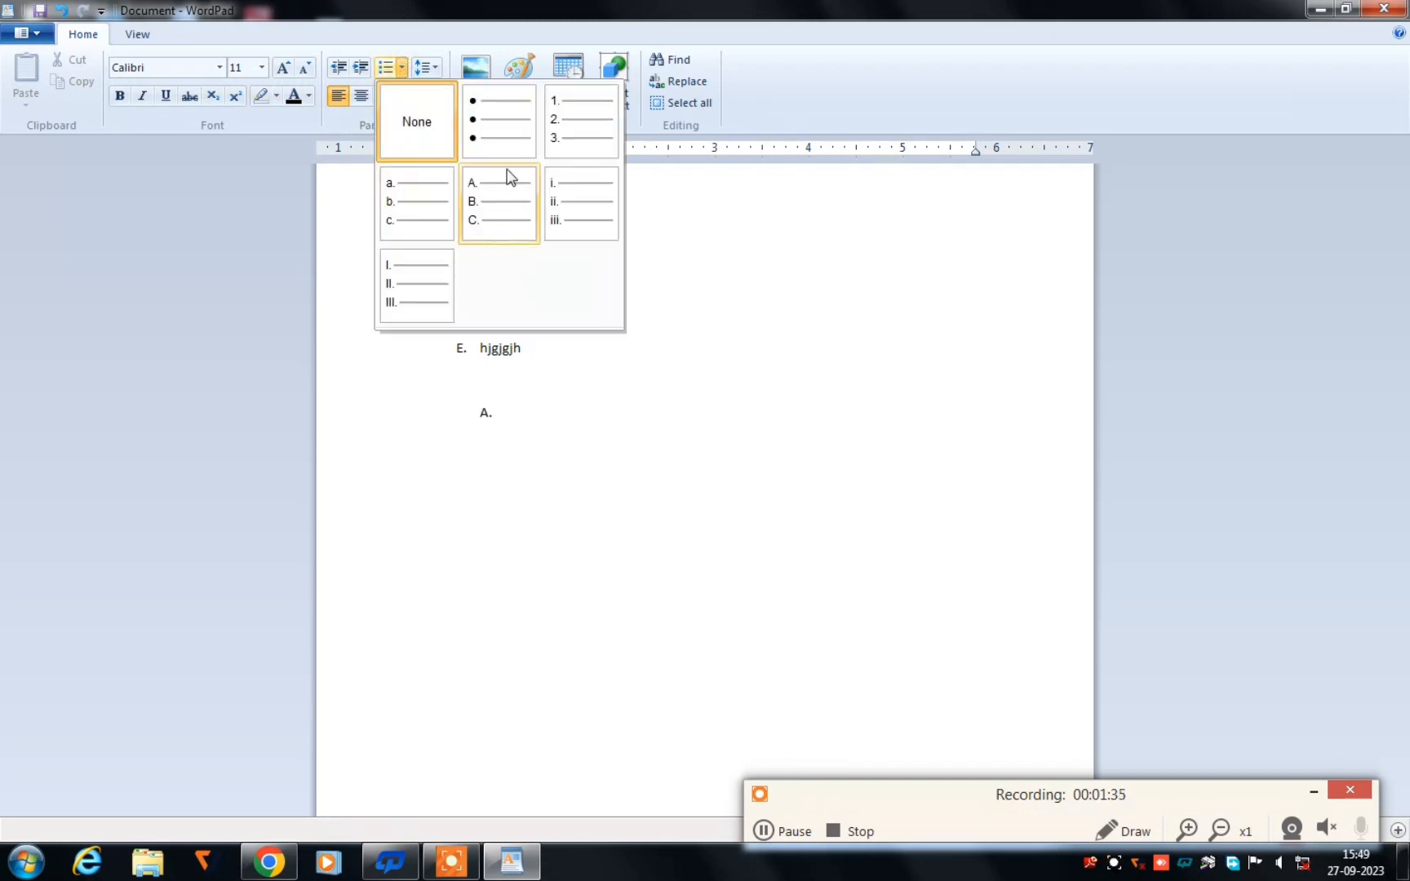
{"action": "left_click", "coordinate": [489, 132]}
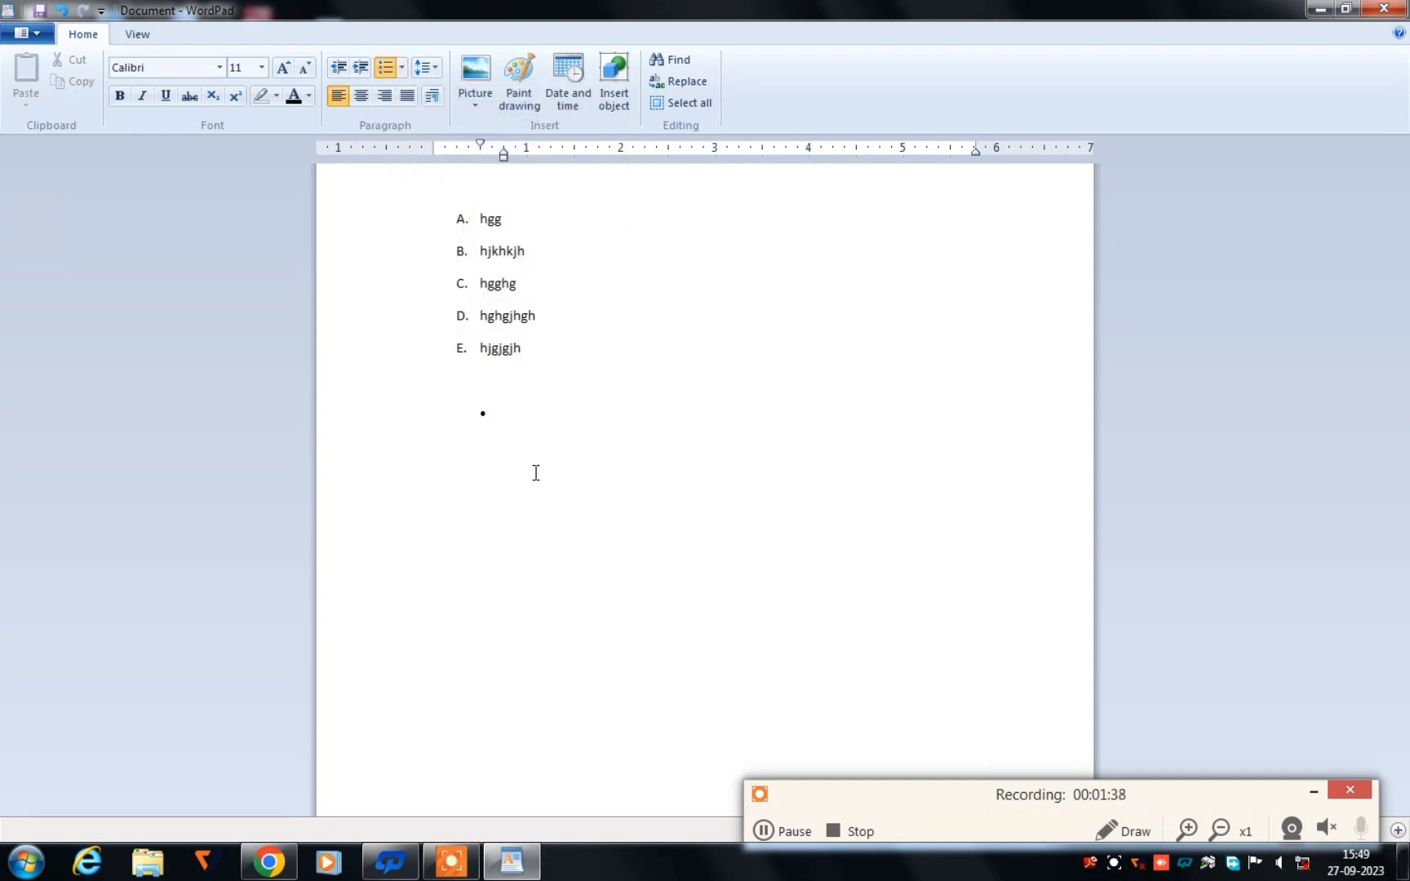
{"action": "type", "text": "hgjhgjgjggh "}
{"action": "type", "text": "hghgjg"}
{"action": "key", "text": "Return"}
{"action": "type", "text": "hgjg"}
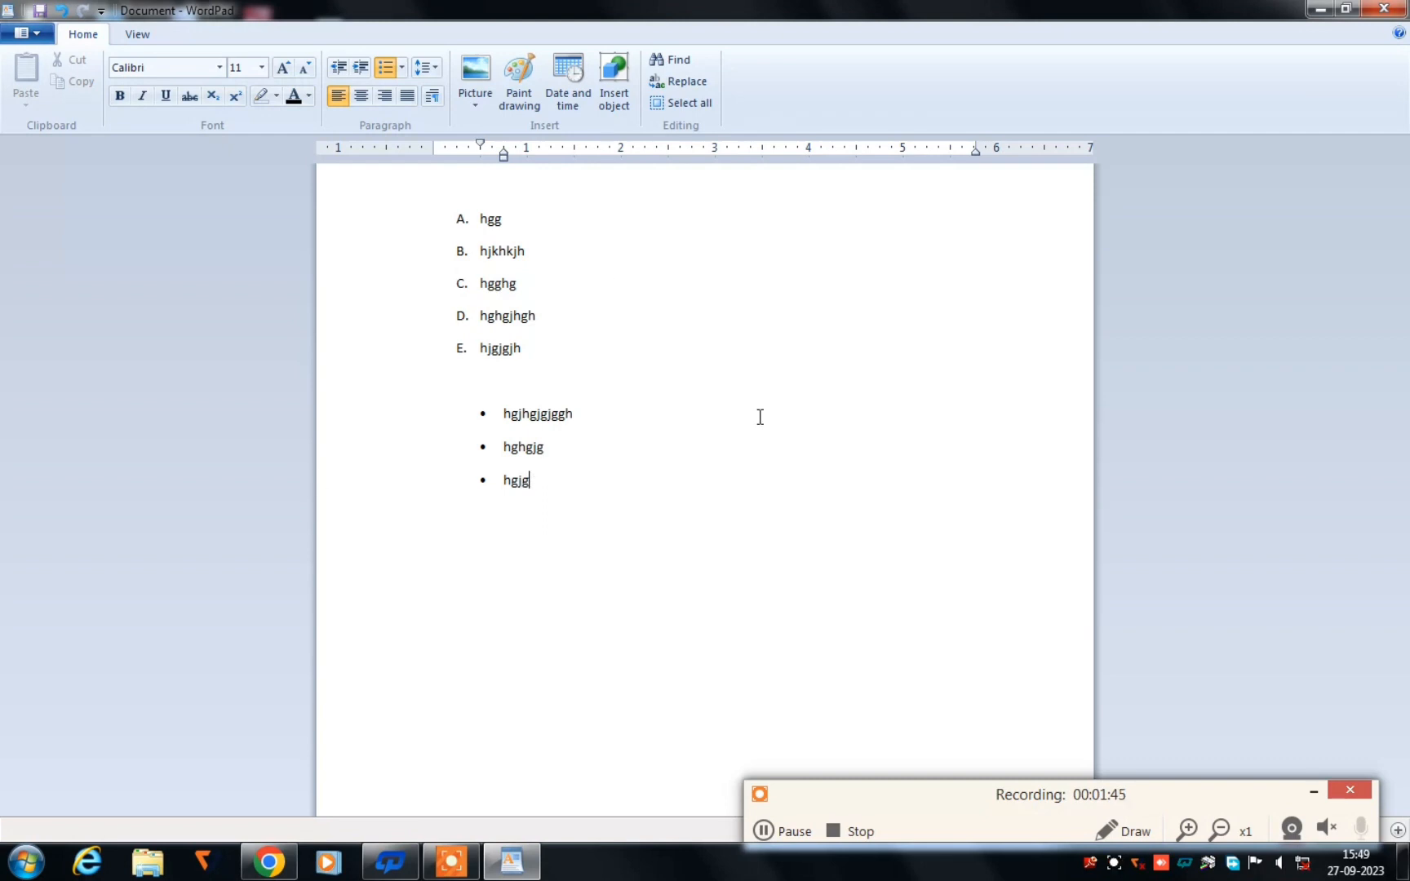
Step: Enlarge the text of both lists to font size 14
{"action": "left_click_drag", "start_coordinate": [559, 496], "coordinate": [342, 192]}
{"action": "left_click", "coordinate": [281, 66]}
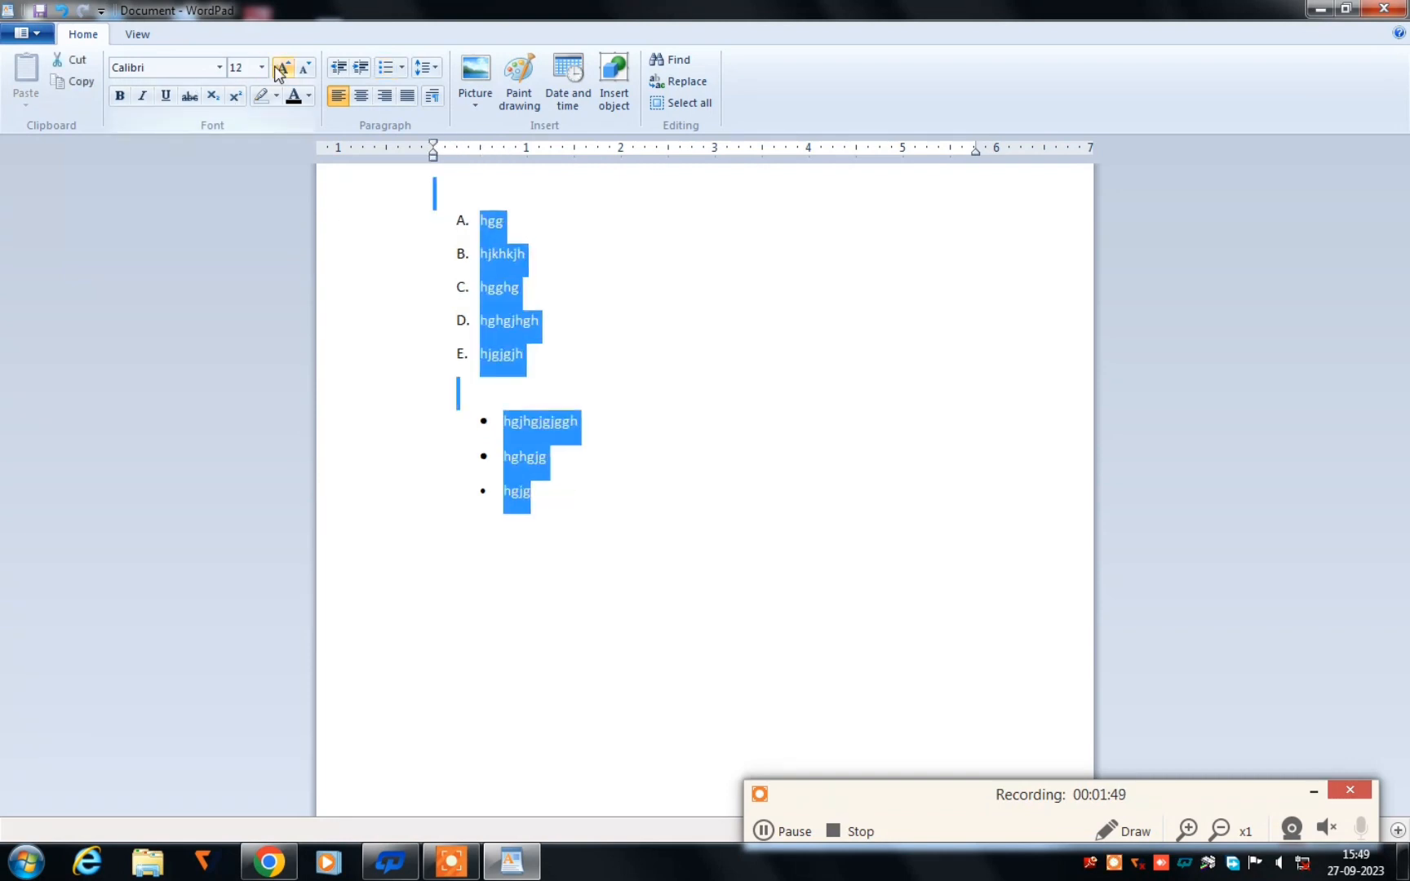
{"action": "left_click", "coordinate": [282, 66]}
{"action": "left_click", "coordinate": [780, 406]}
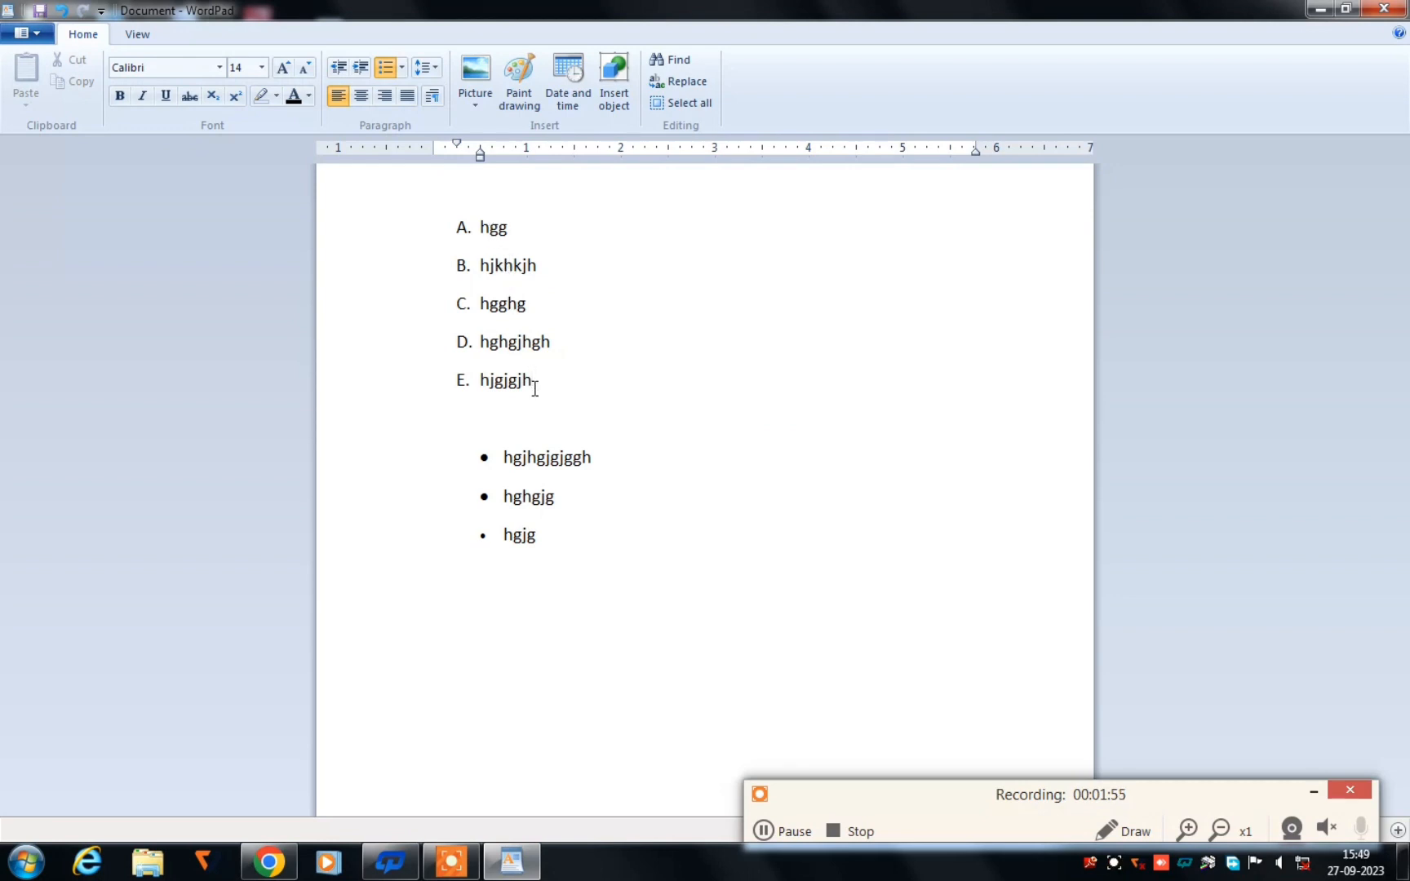
Step: Set the lettered list's line spacing to 1.0 and remove the 10pt space after its paragraphs
{"action": "left_click_drag", "start_coordinate": [551, 387], "coordinate": [396, 213]}
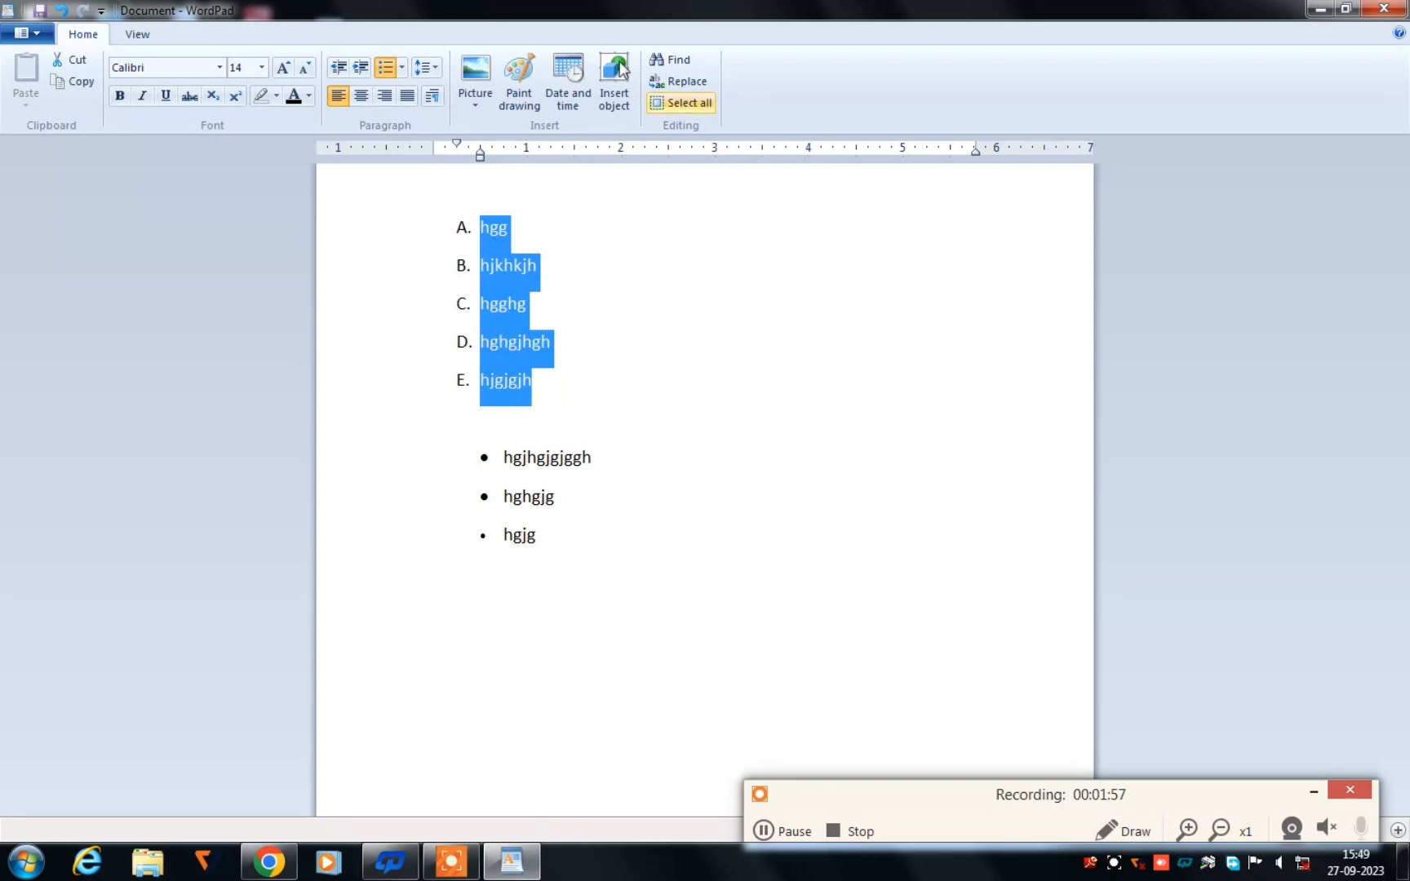
{"action": "left_click", "coordinate": [432, 72]}
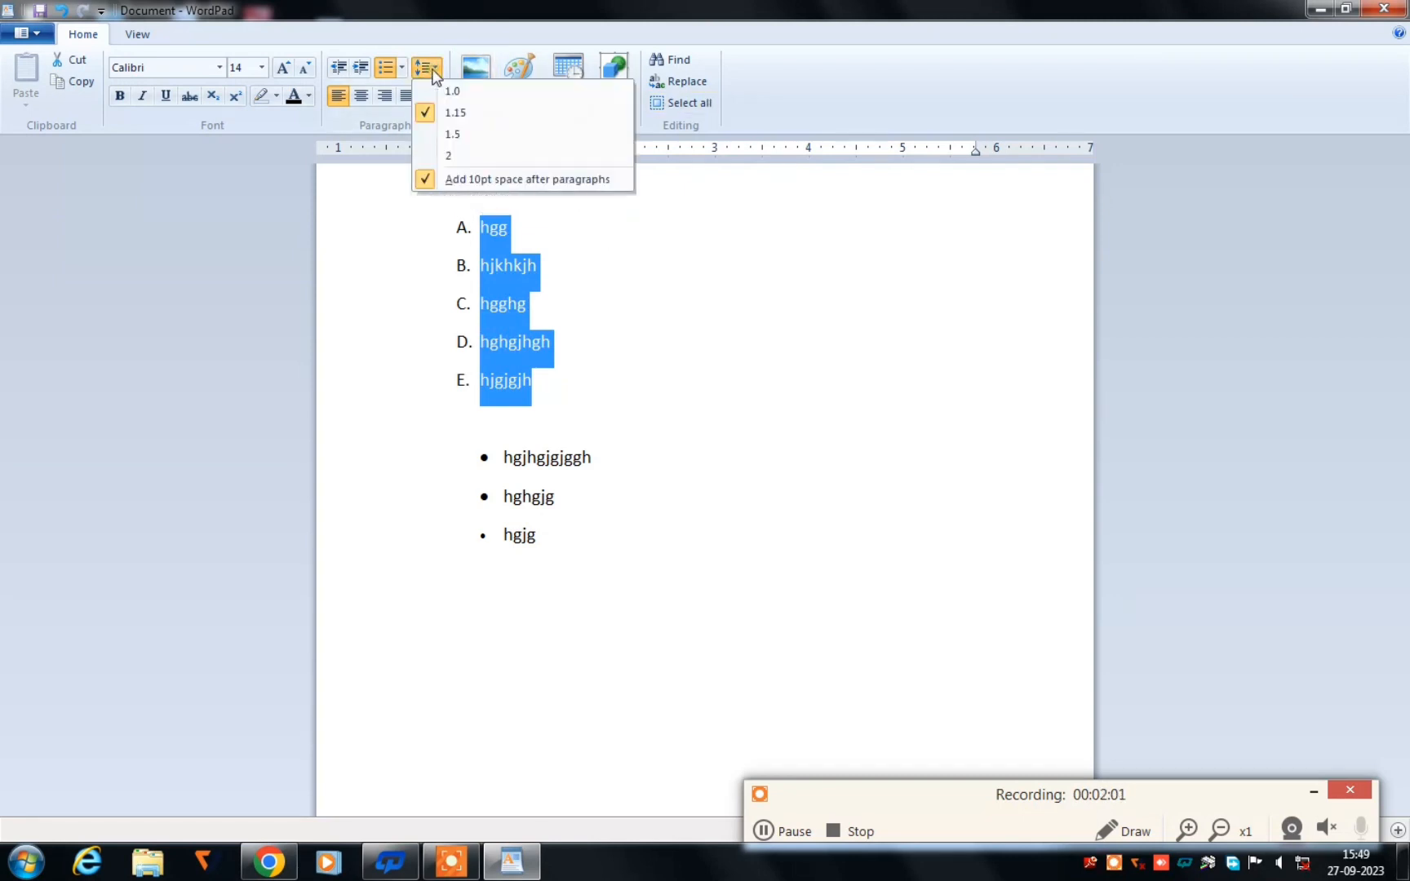
{"action": "left_click", "coordinate": [478, 92]}
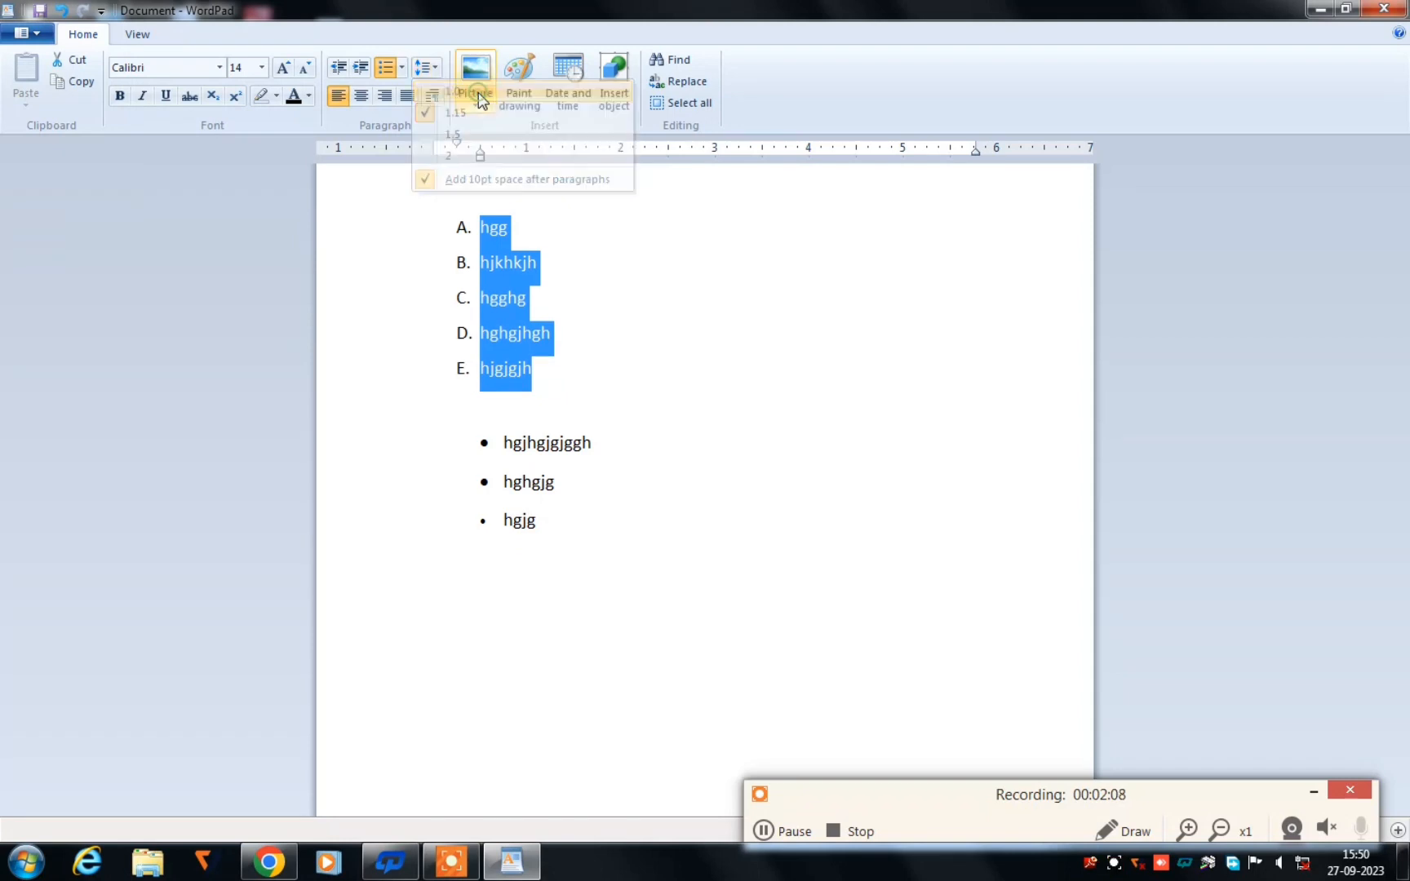
{"action": "left_click", "coordinate": [428, 69]}
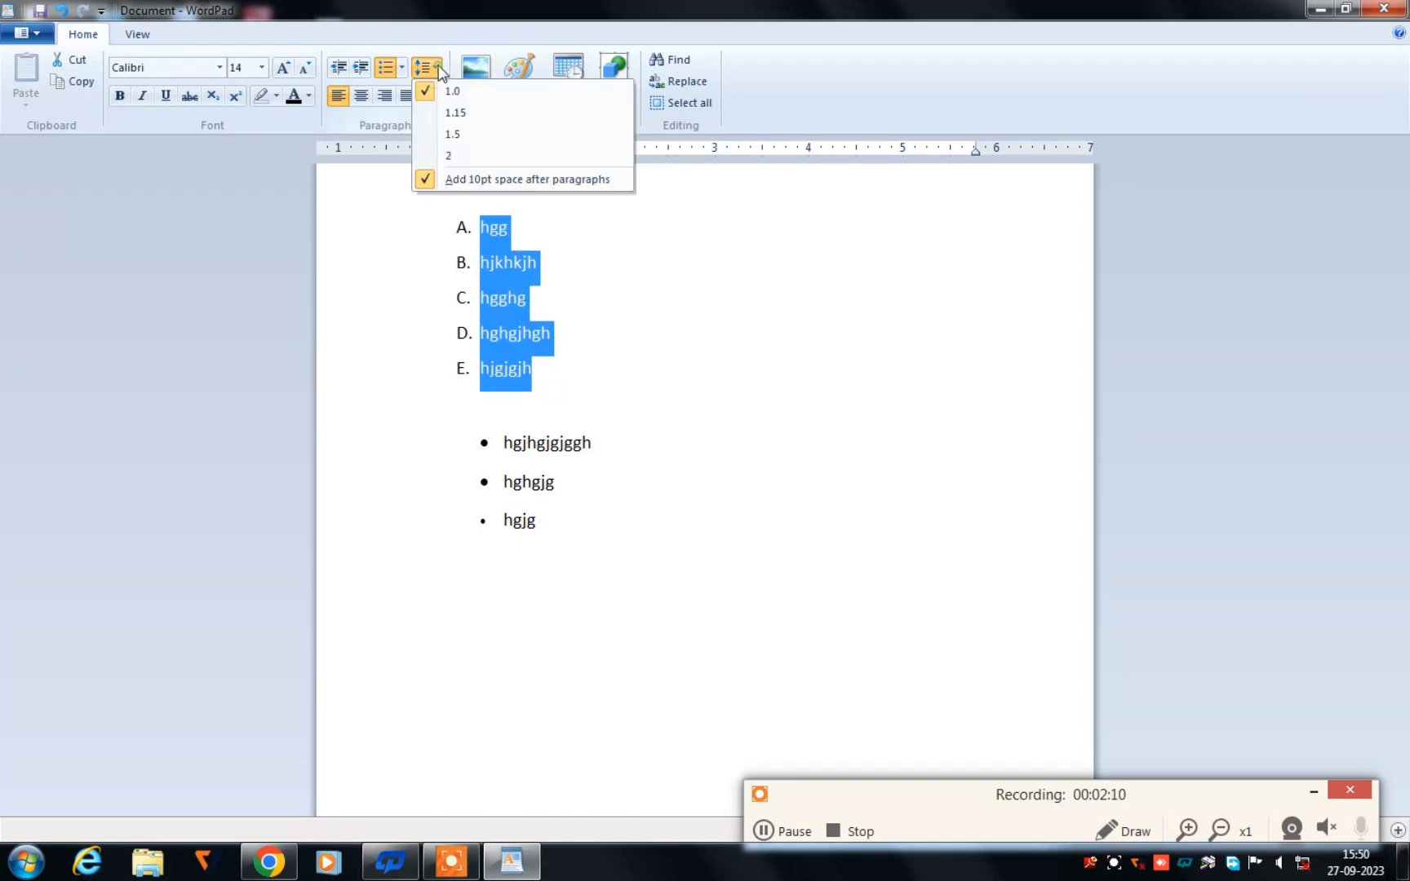
{"action": "left_click", "coordinate": [501, 181]}
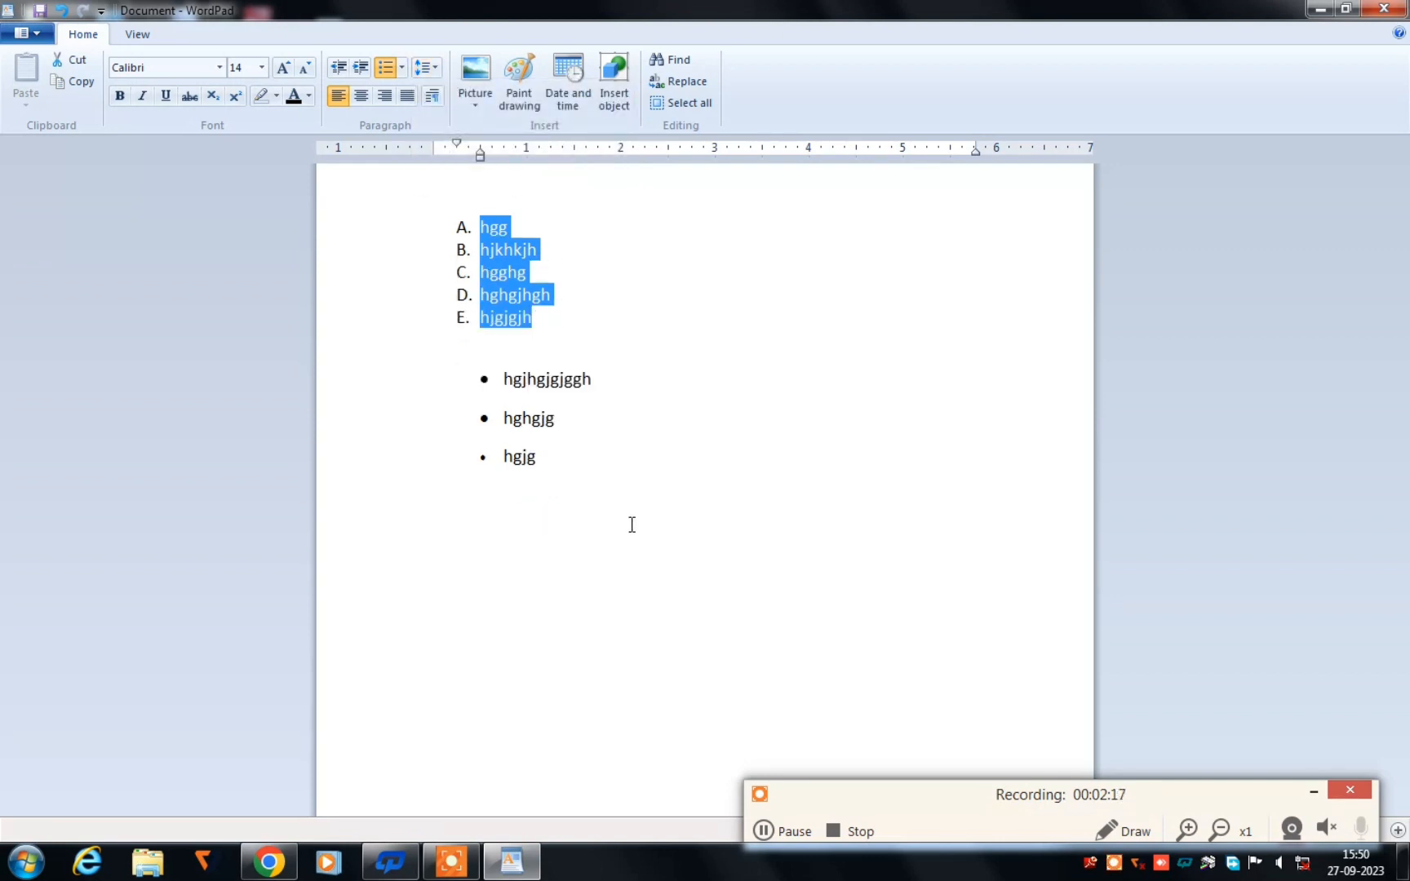
Step: Delete the whole document content and start a new document without saving the changes
{"action": "double_click", "coordinate": [613, 501]}
{"action": "key", "text": "ctrl+a"}
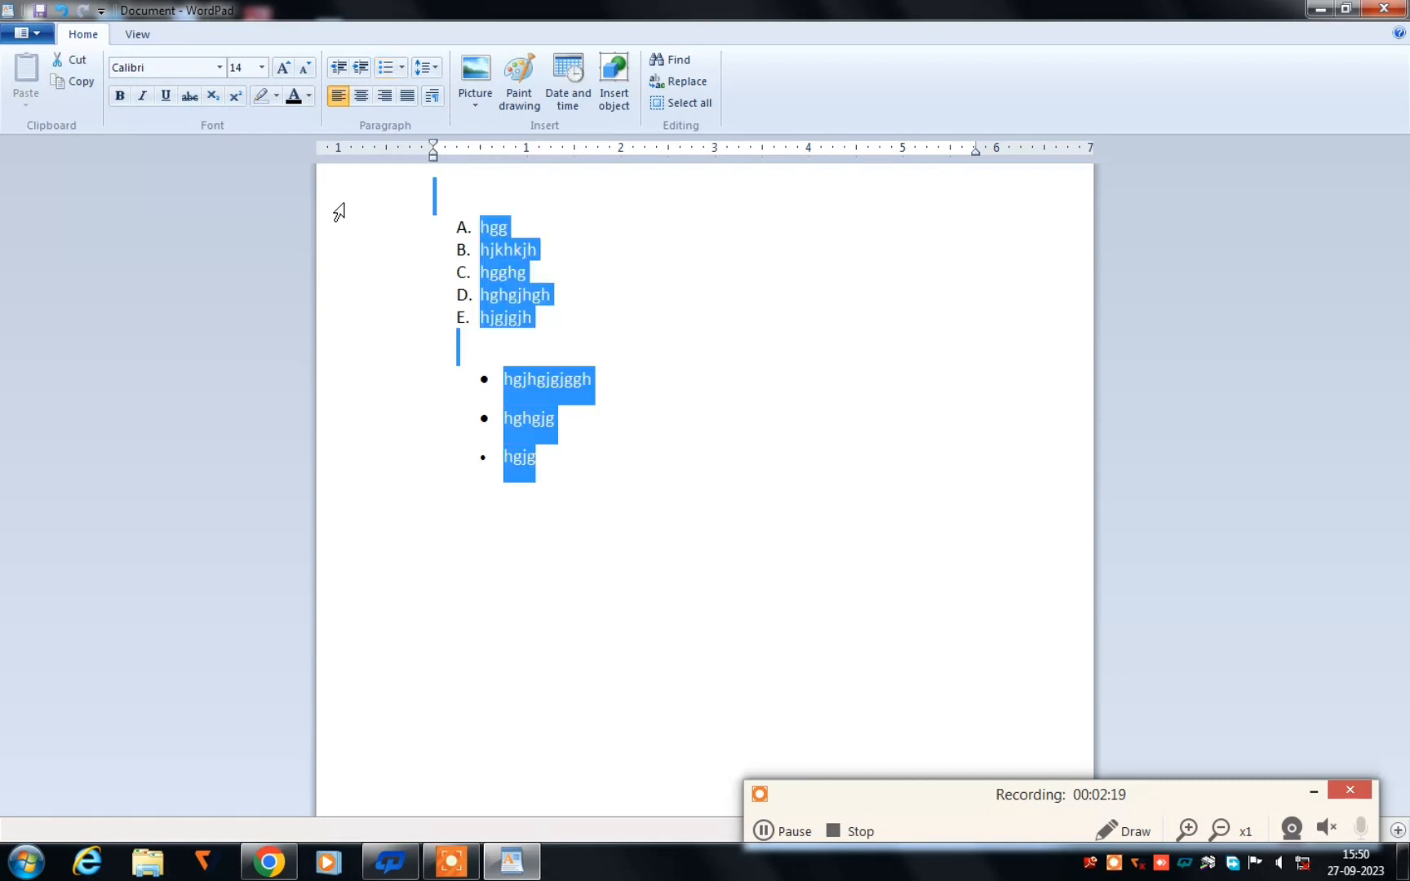
{"action": "key", "text": "Delete"}
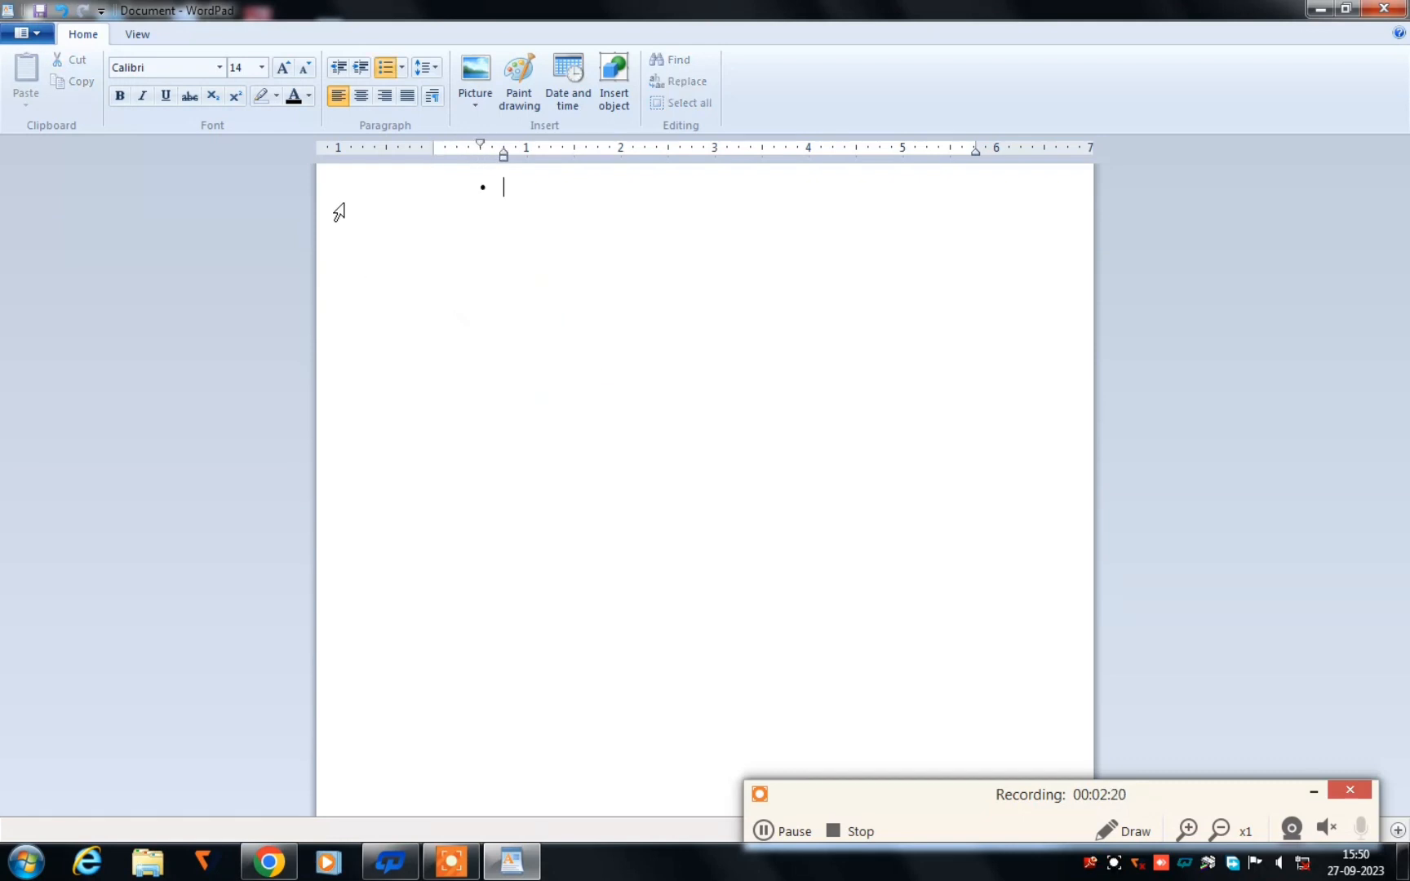
{"action": "double_click", "coordinate": [37, 35]}
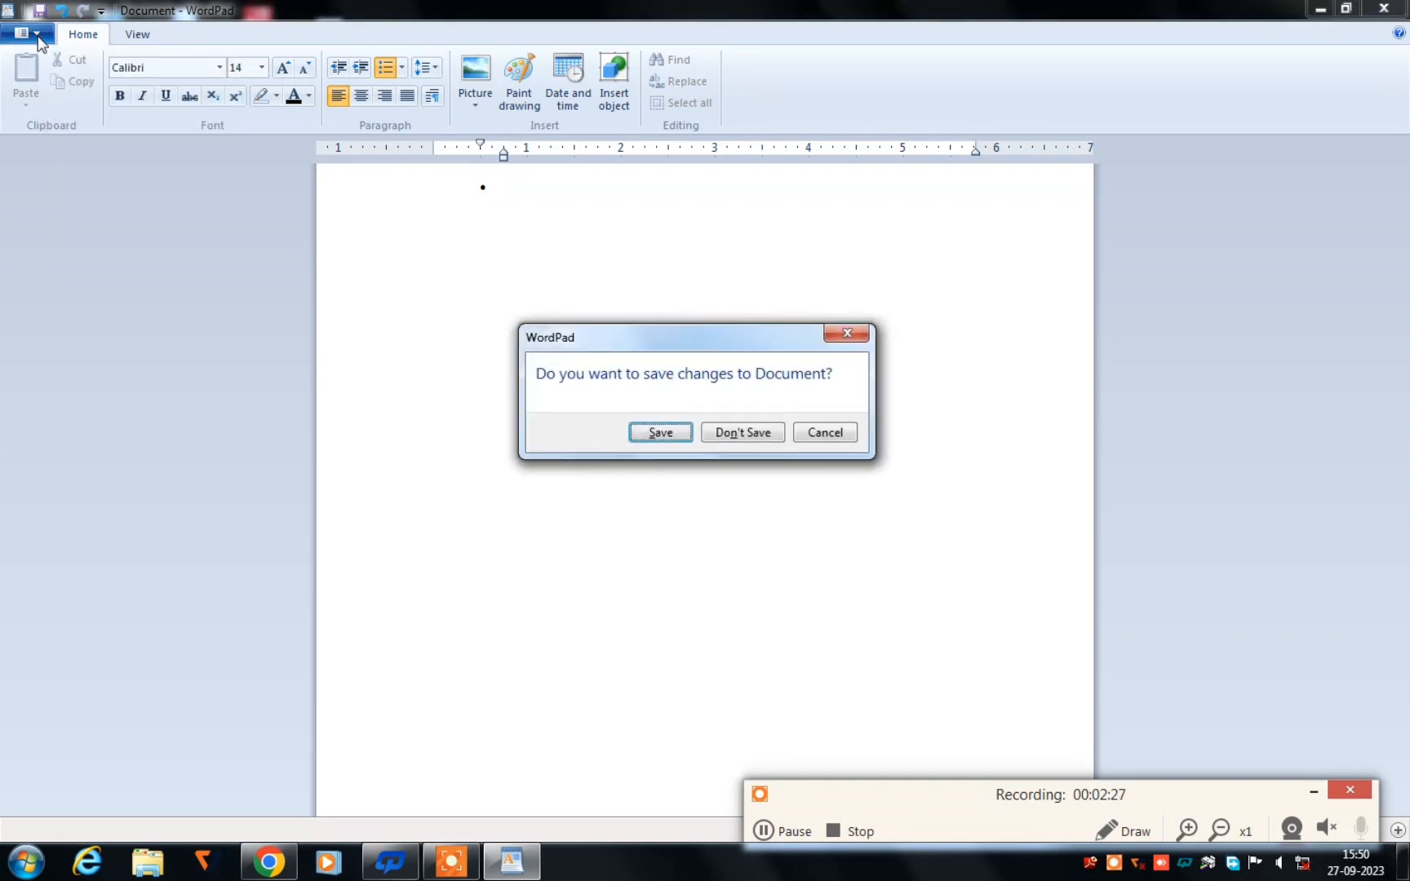
{"action": "left_click", "coordinate": [735, 432]}
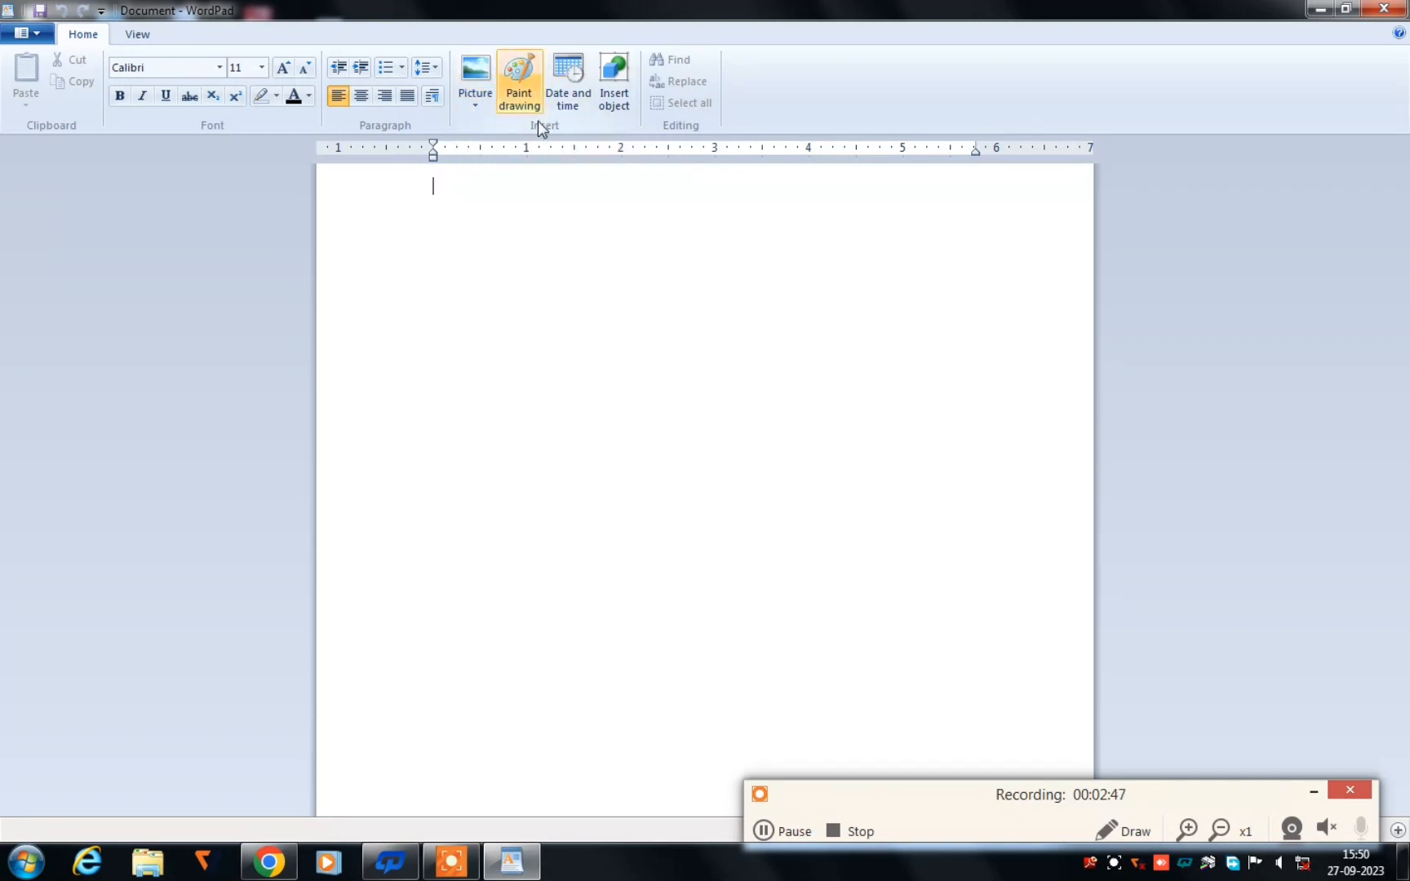
Step: Insert the third orange tree-and-sun picture from June 2022 in the Pictures library and shrink it to about 2.1 inches wide
{"action": "left_click", "coordinate": [473, 75]}
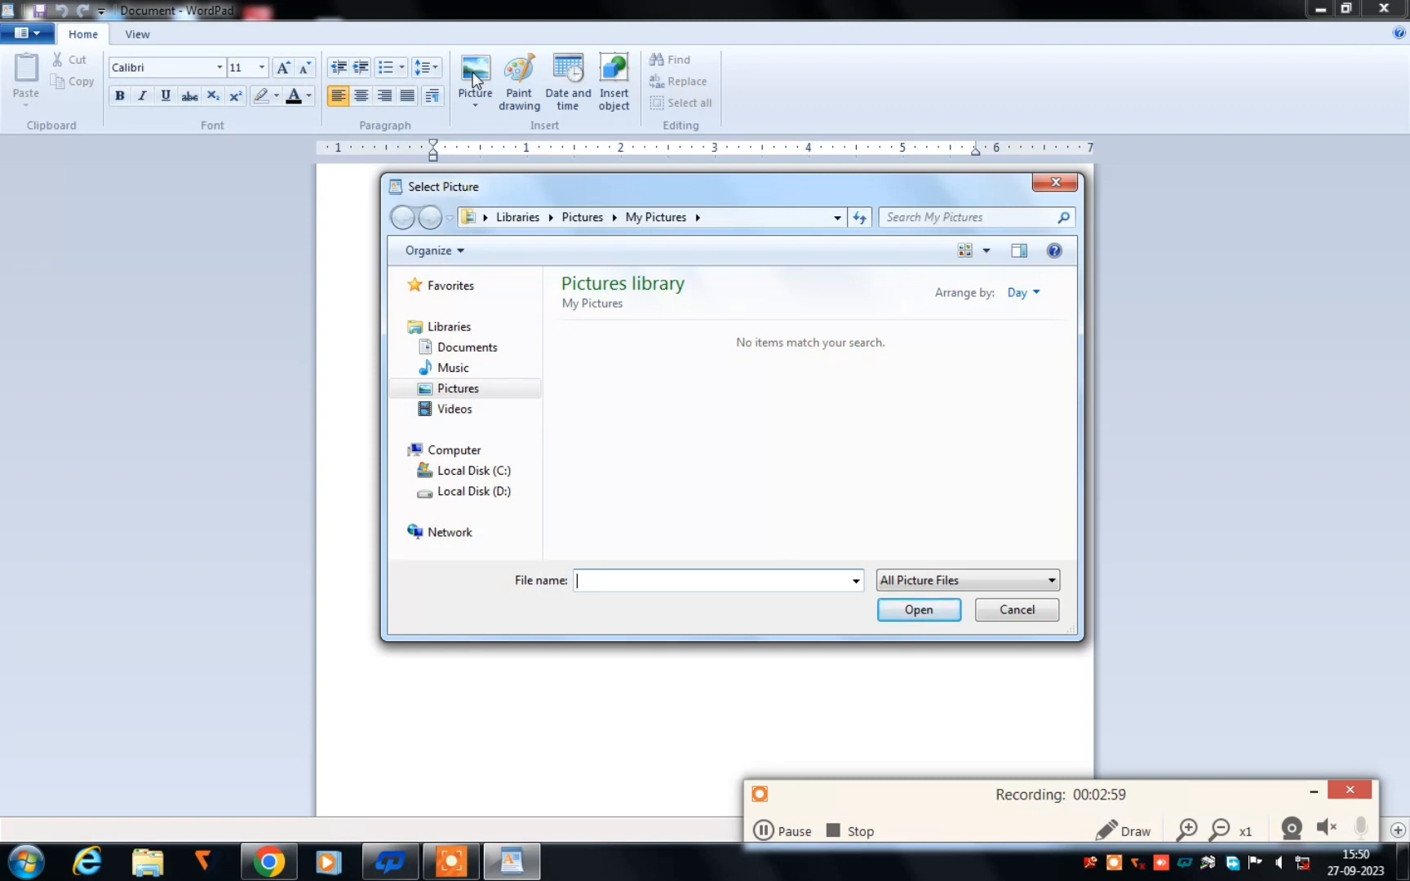
{"action": "left_click", "coordinate": [483, 390]}
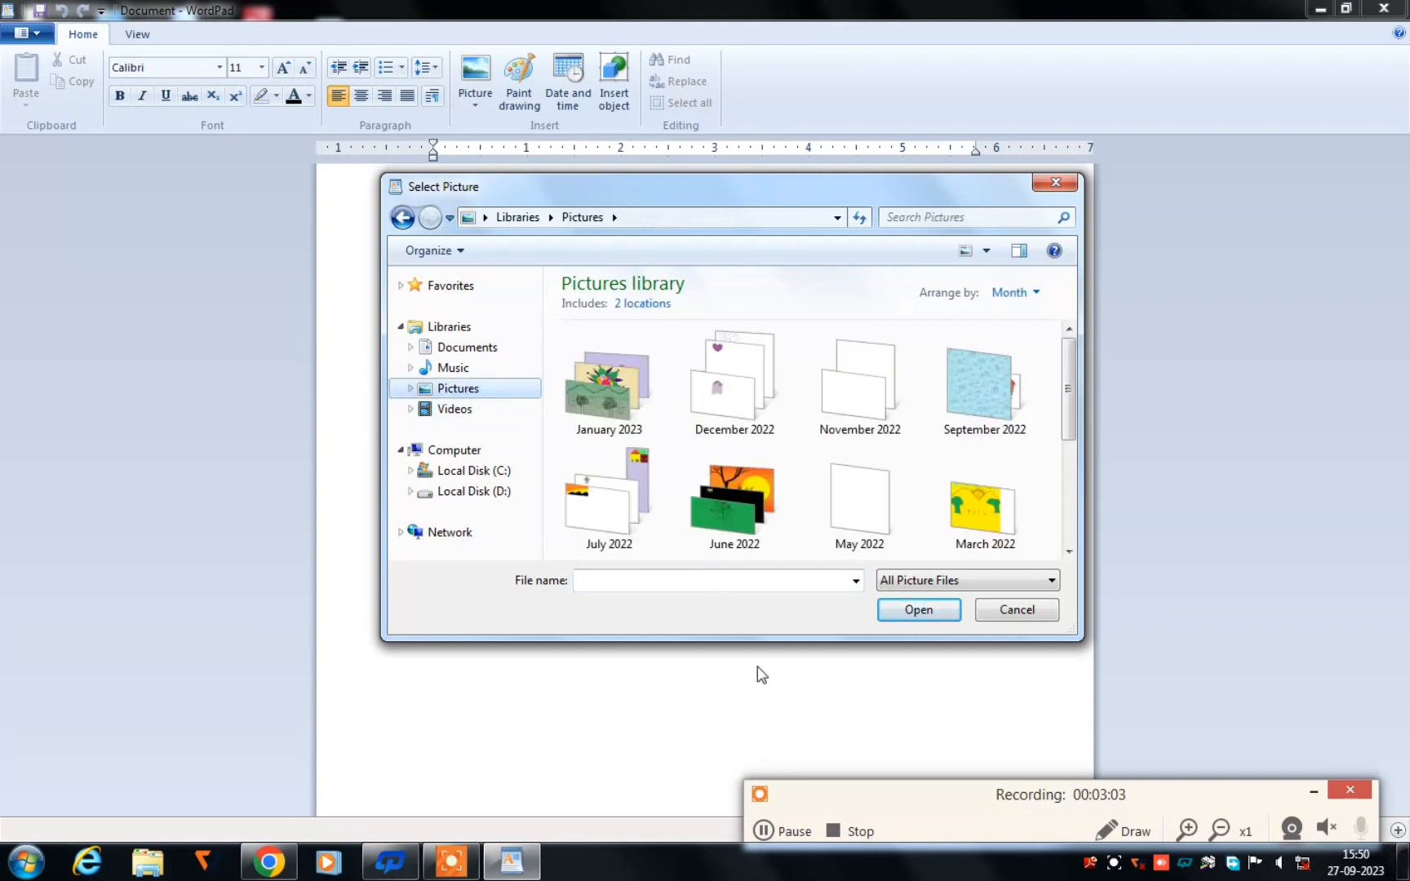
{"action": "double_click", "coordinate": [723, 499]}
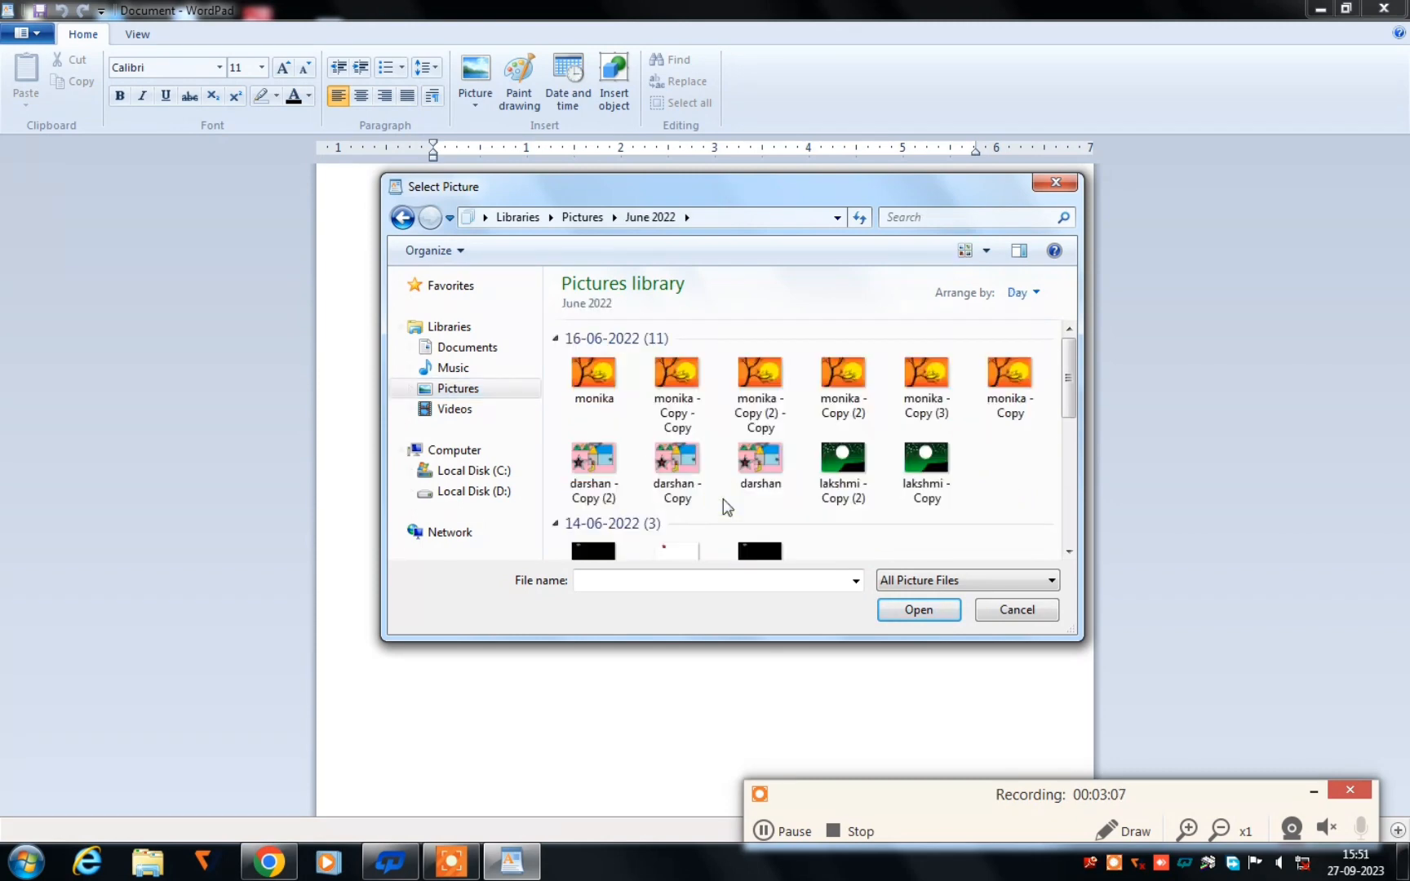
{"action": "left_click", "coordinate": [752, 380]}
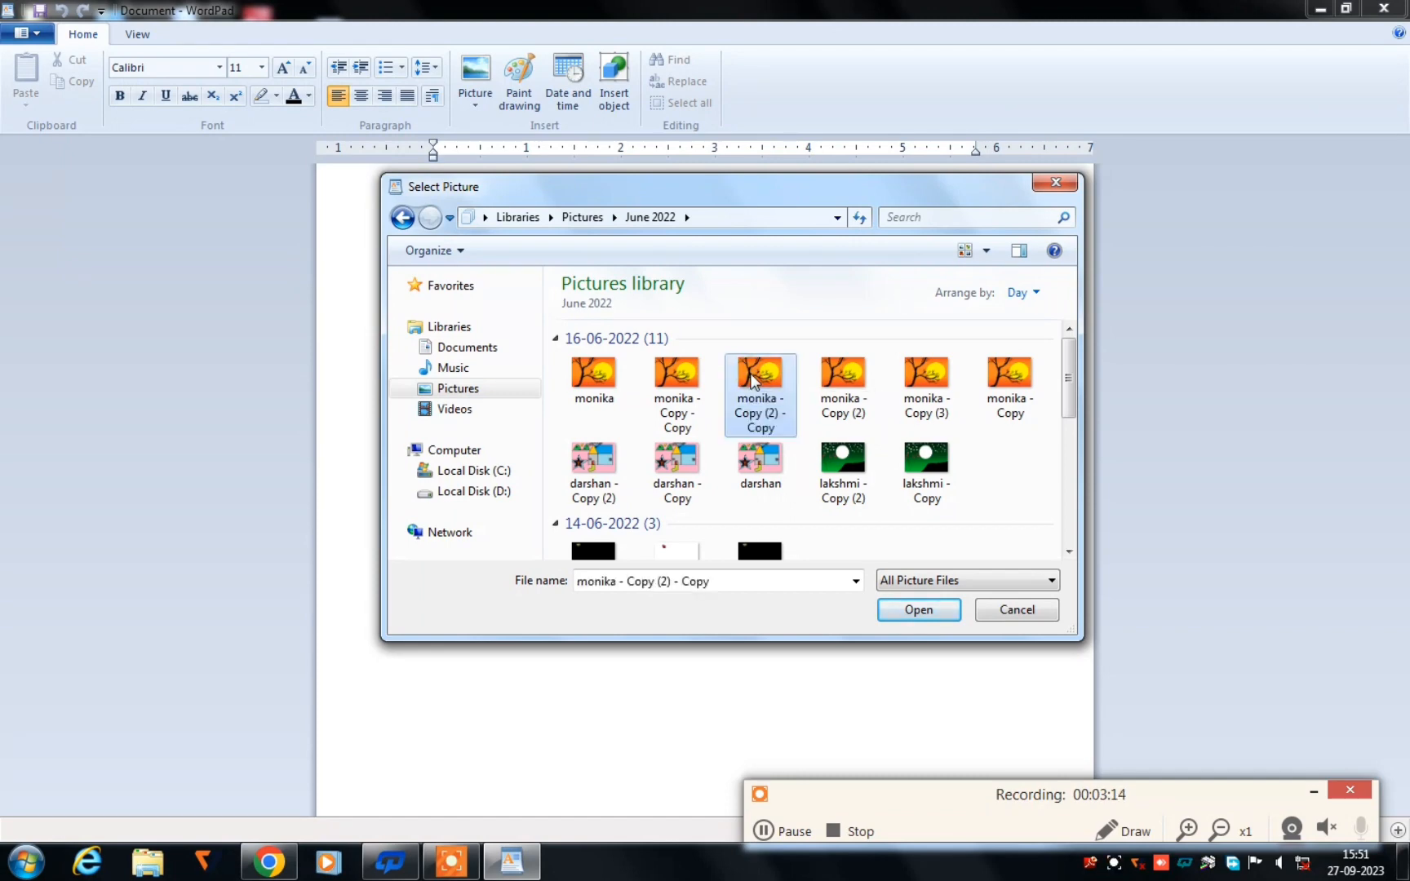
{"action": "left_click", "coordinate": [911, 616]}
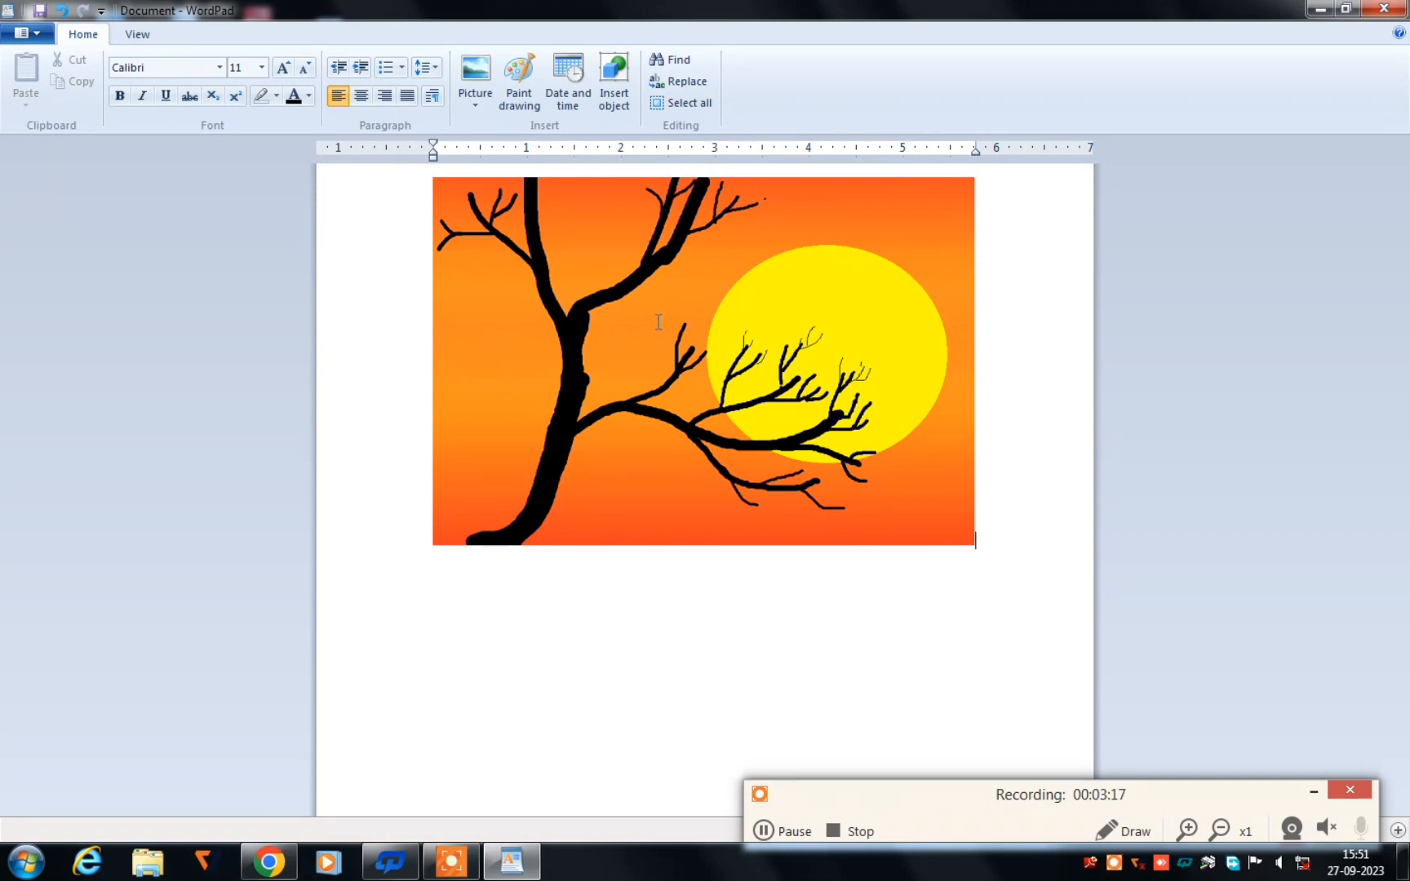
{"action": "left_click", "coordinate": [657, 322]}
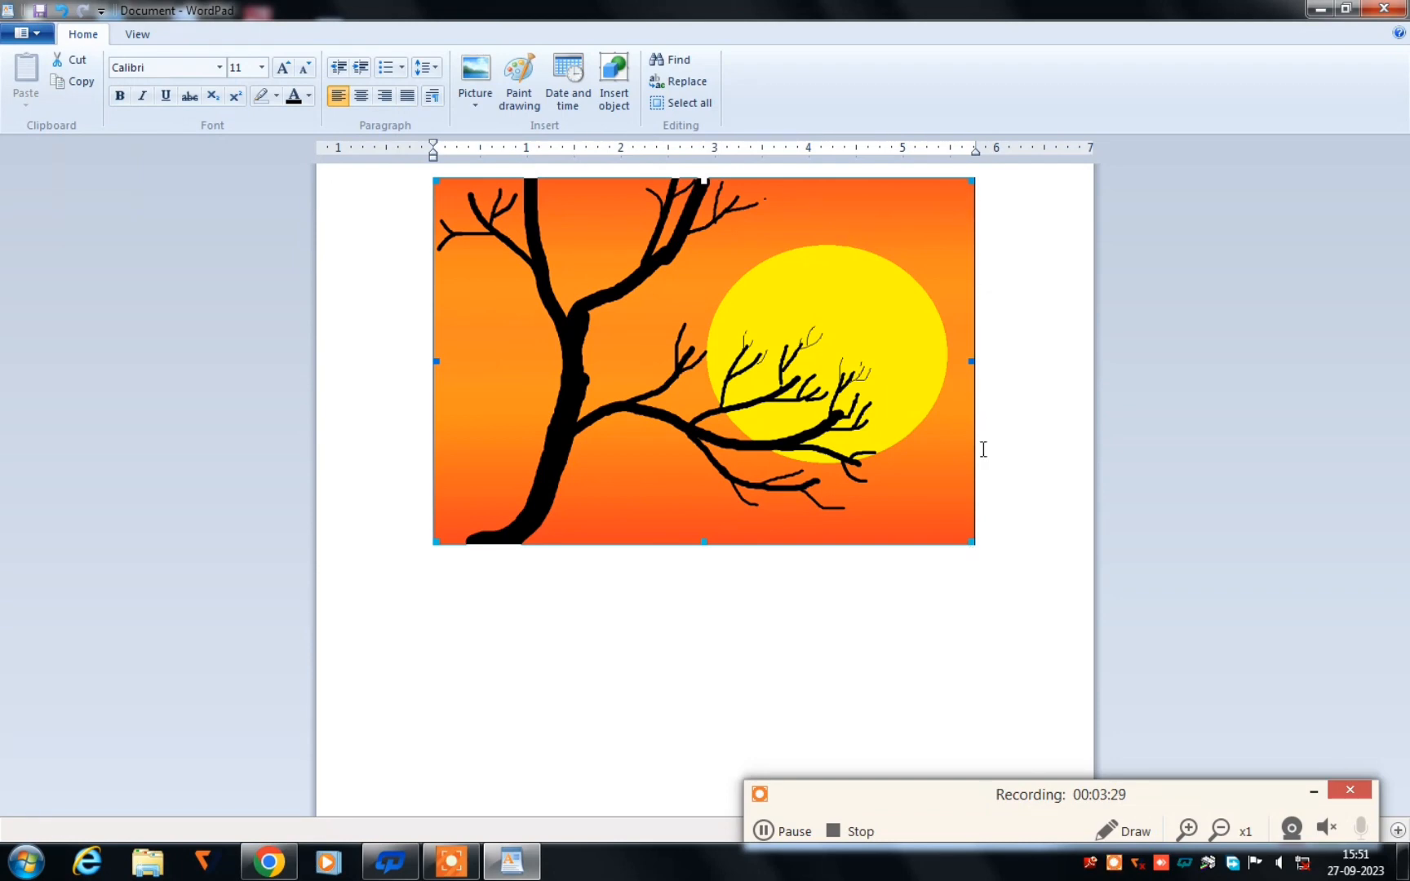
{"action": "left_click_drag", "start_coordinate": [970, 539], "coordinate": [625, 385]}
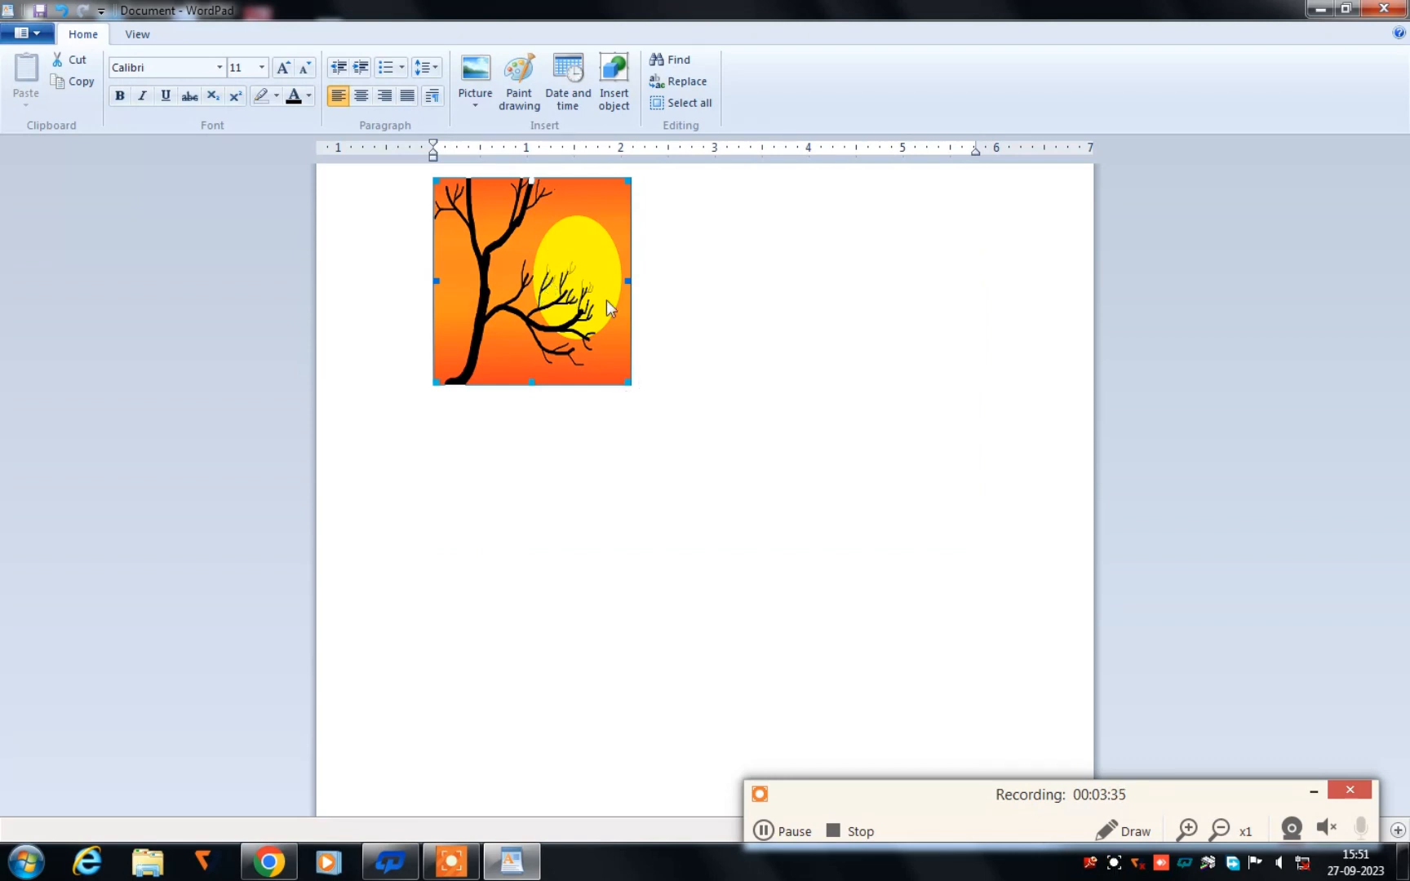
Step: Enter the sample text hghh beside the picture and two more lines of filler text below it
{"action": "left_click", "coordinate": [687, 370]}
{"action": "type", "text": "h"}
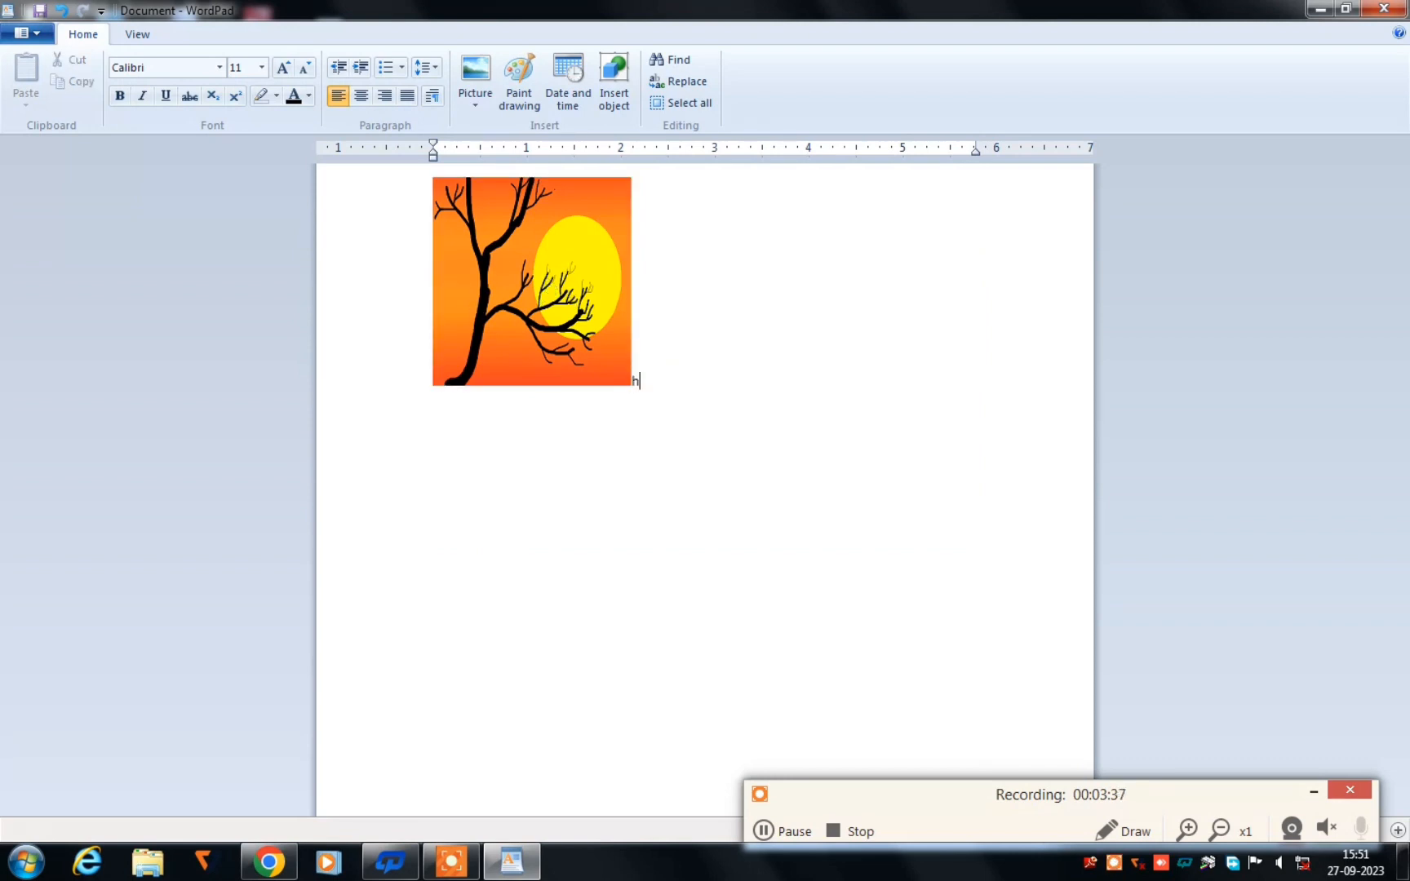
{"action": "type", "text": "ghh gghjgjgjhghjghjgjhghjgjhgjhgjh"}
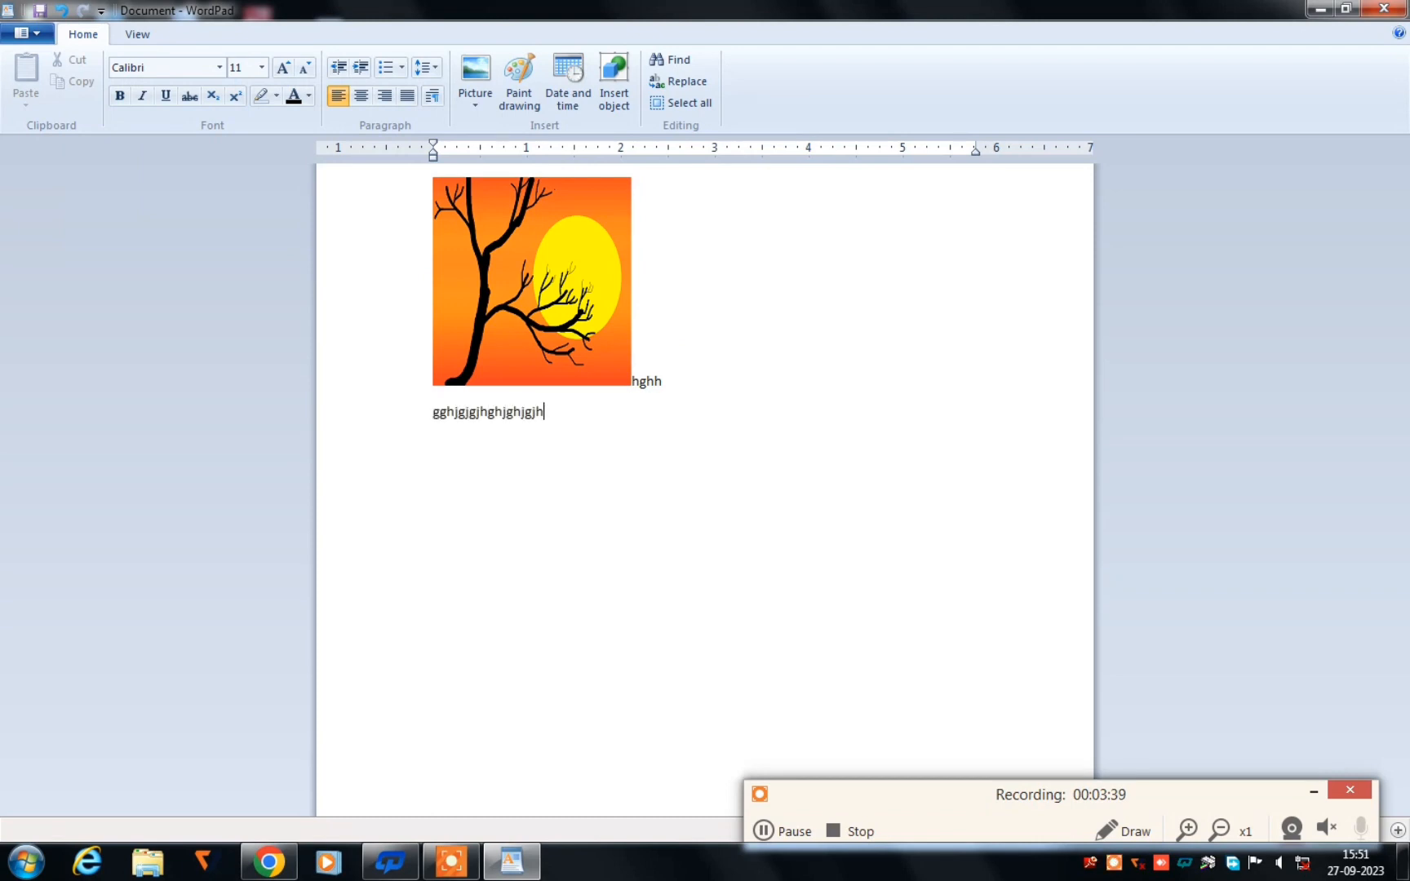
{"action": "key", "text": "Return"}
{"action": "type", "text": "gjhgjhj"}
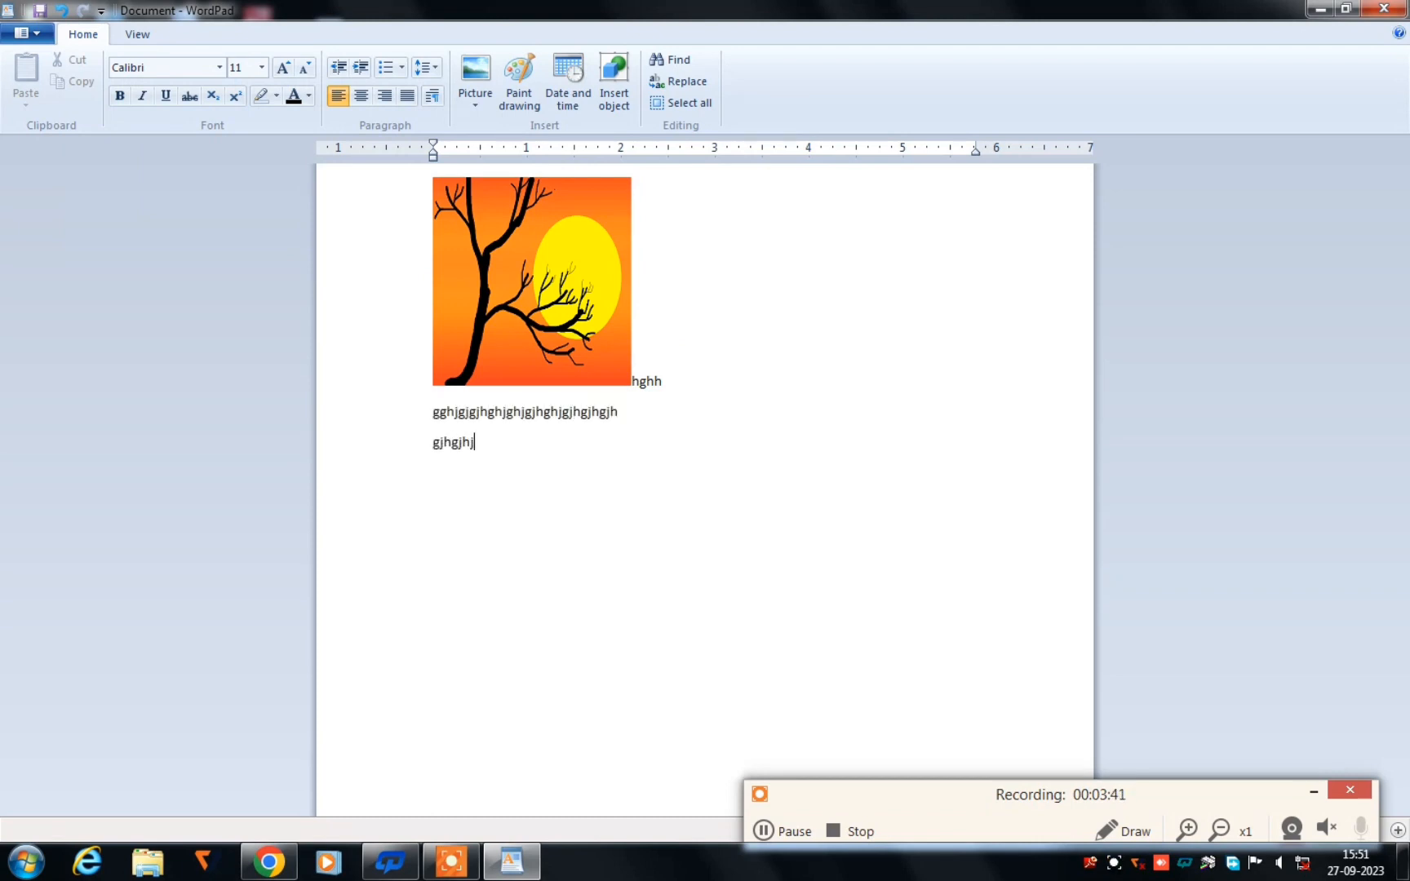
Step: Erase all the sample text around the picture, leaving an empty line below it
{"action": "key", "text": "BackSpace"}
{"action": "key", "text": "BackSpace"}
{"action": "key", "text": "BackSpace"}
{"action": "key", "text": "BackSpace"}
{"action": "key", "text": "BackSpace"}
{"action": "key", "text": "BackSpace"}
{"action": "key", "text": "BackSpace"}
{"action": "key", "text": "BackSpace"}
{"action": "key", "text": "BackSpace"}
{"action": "key", "text": "BackSpace"}
{"action": "key", "text": "BackSpace"}
{"action": "key", "text": "BackSpace"}
{"action": "key", "text": "BackSpace"}
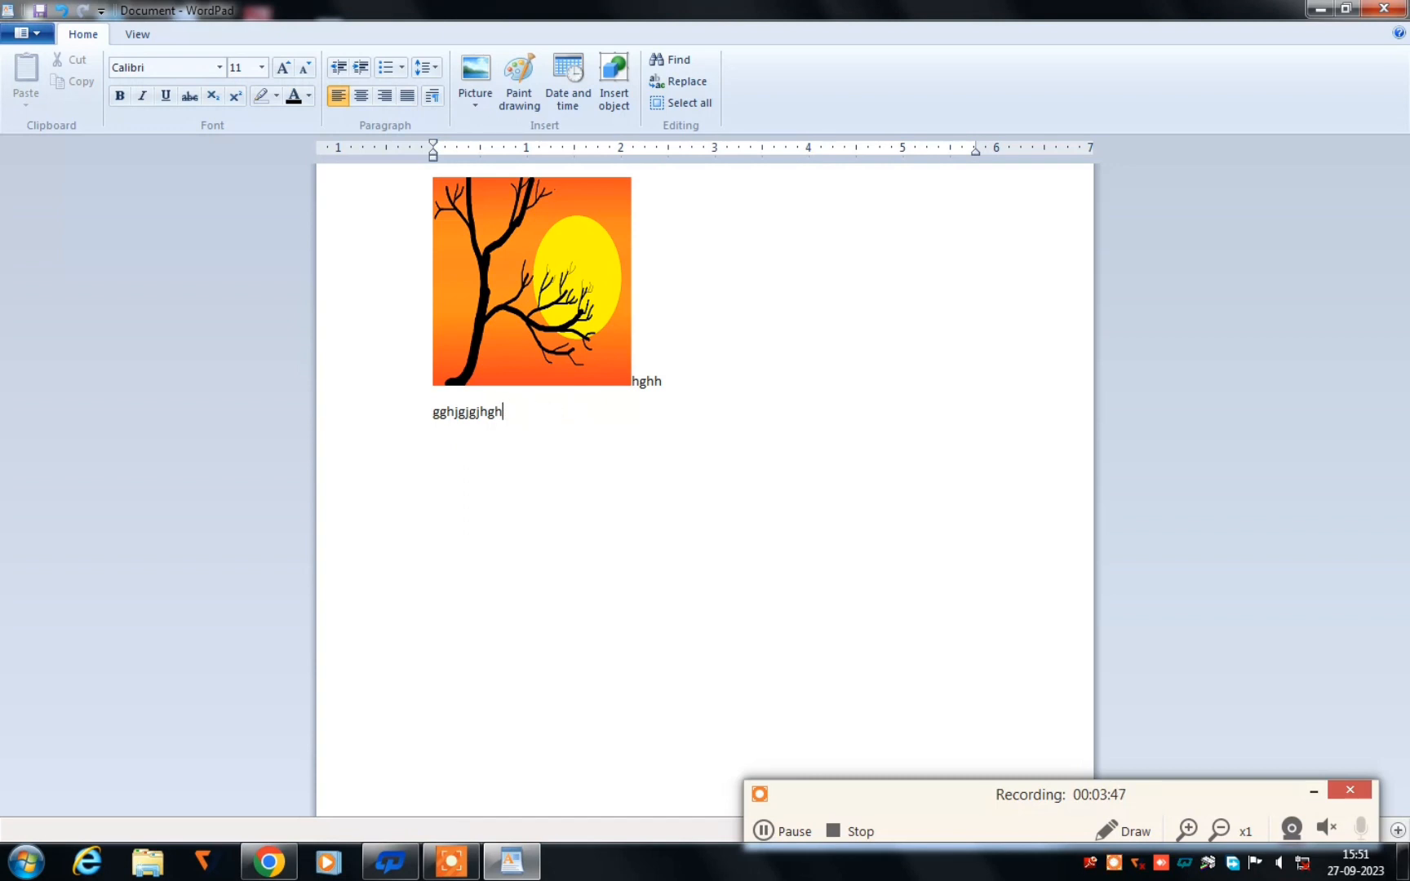
{"action": "key", "text": "BackSpace"}
{"action": "key", "text": "BackSpace"}
{"action": "key", "text": "BackSpace"}
{"action": "key", "text": "BackSpace"}
{"action": "key", "text": "BackSpace"}
{"action": "key", "text": "BackSpace"}
{"action": "key", "text": "BackSpace"}
{"action": "key", "text": "BackSpace"}
{"action": "key", "text": "BackSpace"}
{"action": "key", "text": "BackSpace"}
{"action": "key", "text": "BackSpace"}
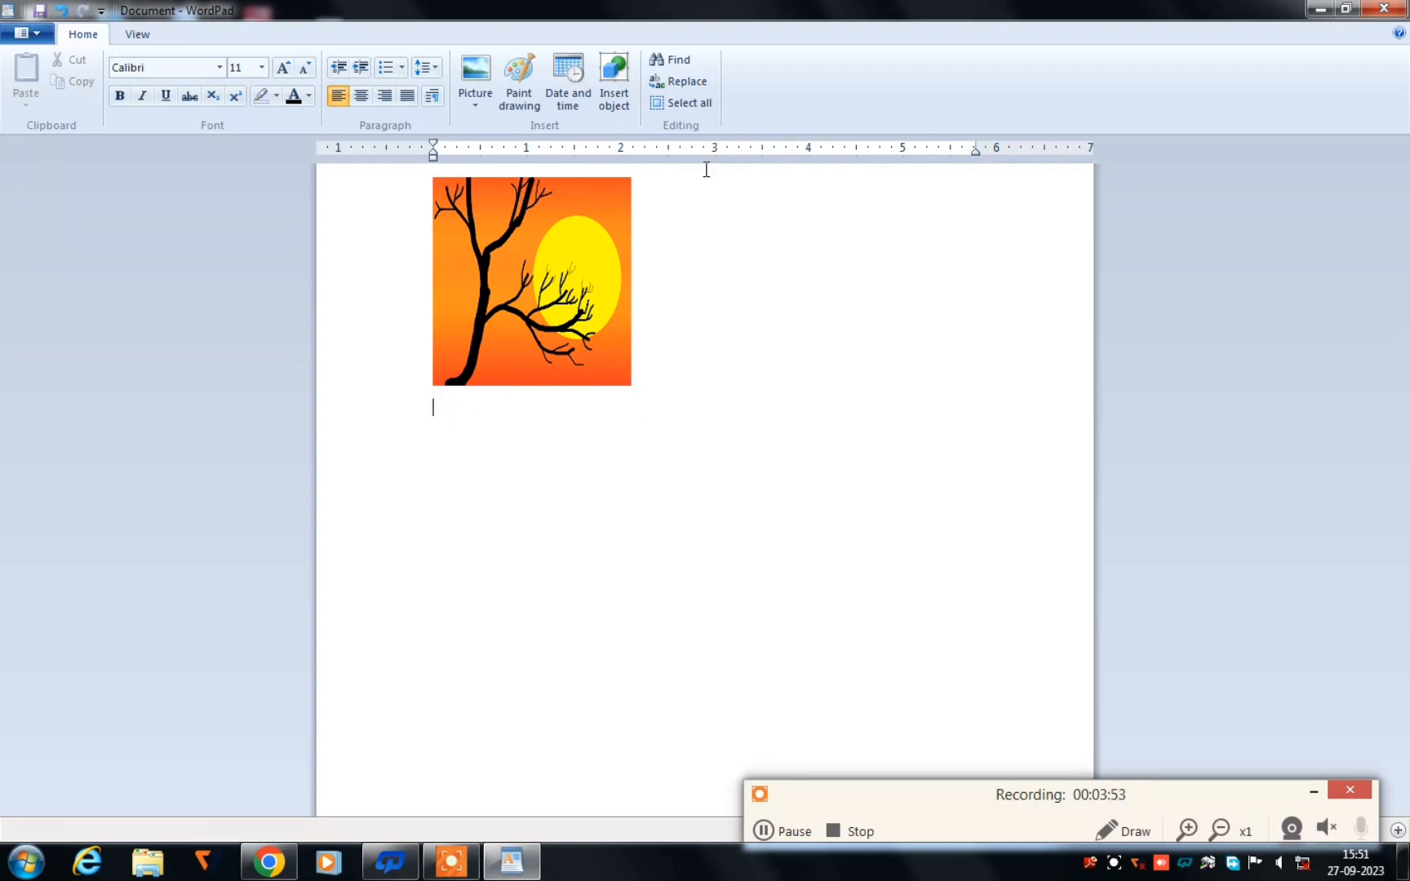
Step: Insert the first green moonlit night picture from June 2022 on the line below the tree picture
{"action": "left_click", "coordinate": [479, 100]}
{"action": "left_click", "coordinate": [493, 127]}
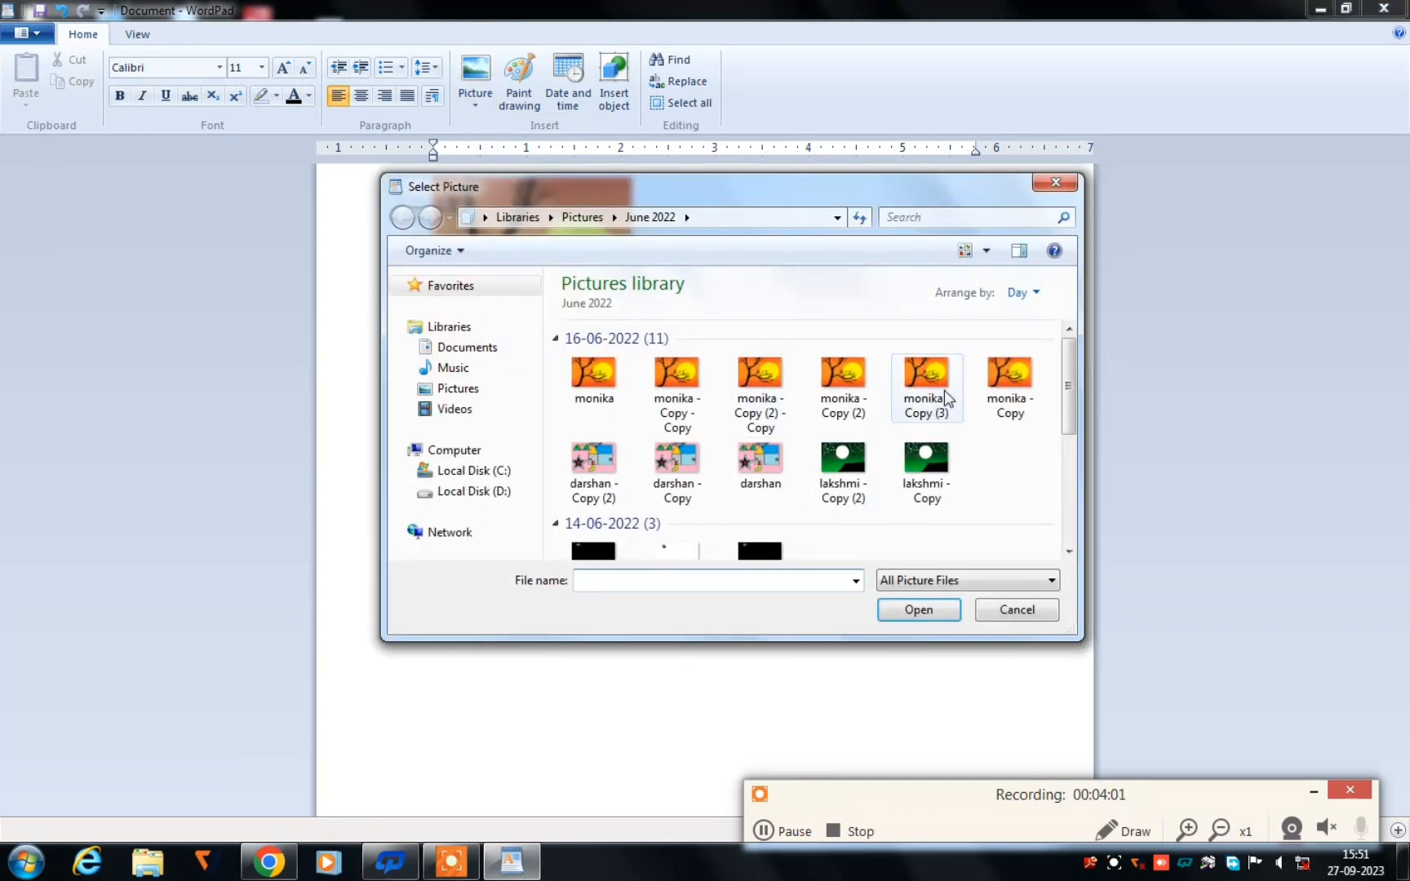
{"action": "left_click", "coordinate": [840, 471]}
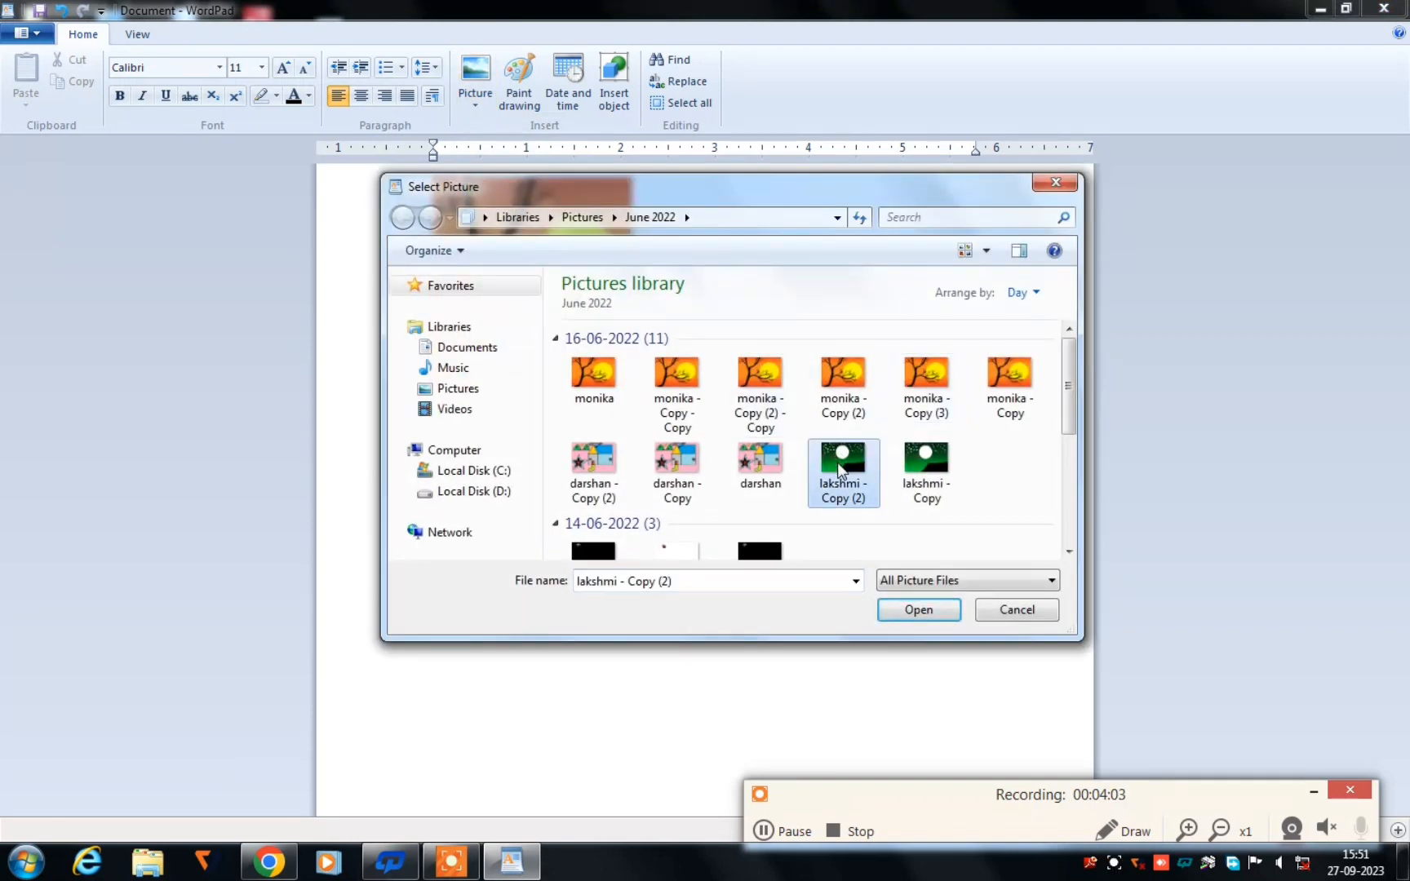
{"action": "left_click", "coordinate": [914, 610]}
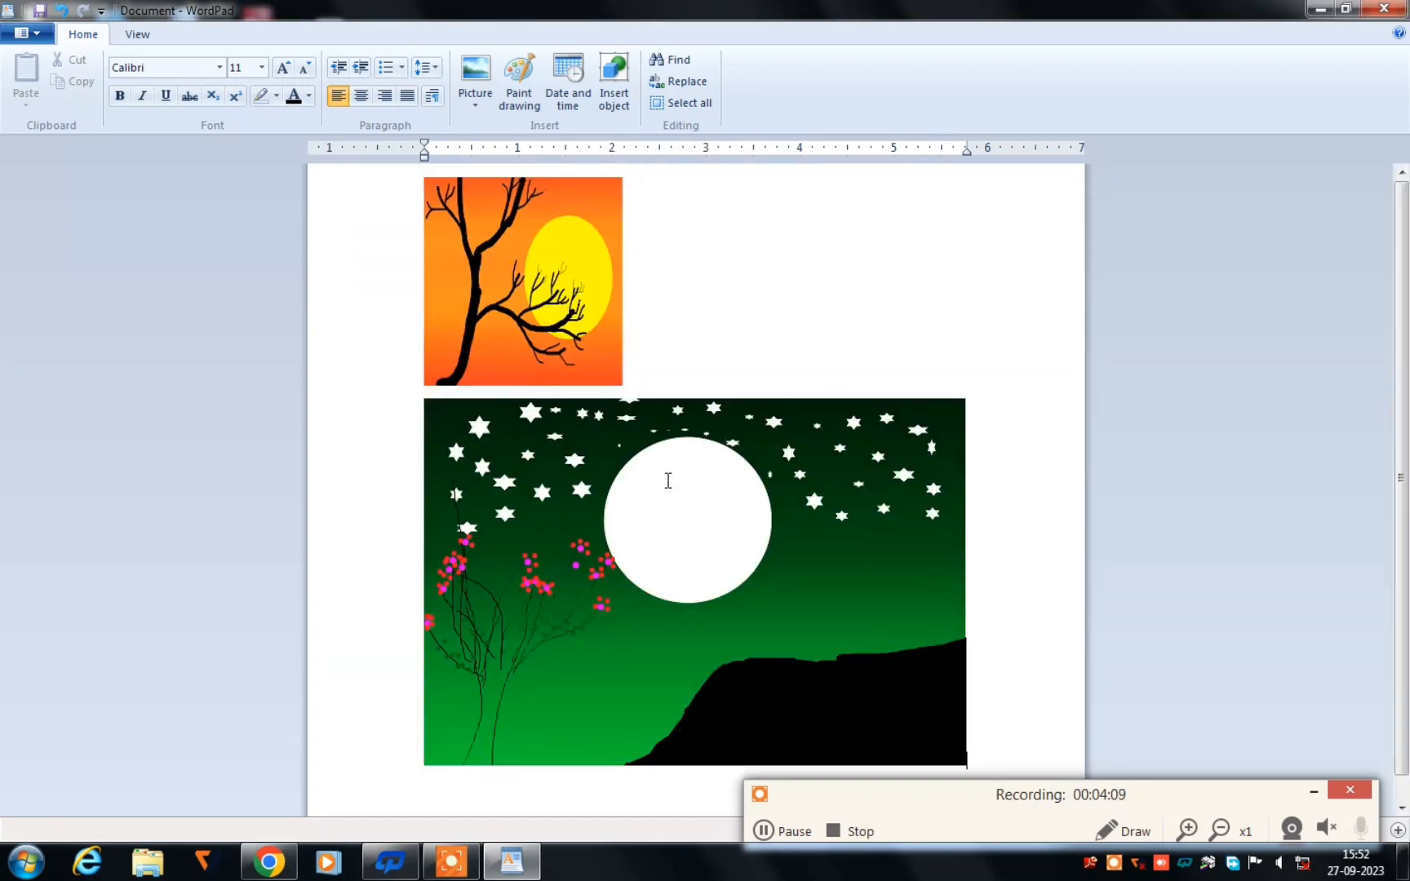
Step: Shrink the green moonlit night picture proportionally to about 2.6 inches wide
{"action": "left_click", "coordinate": [665, 481]}
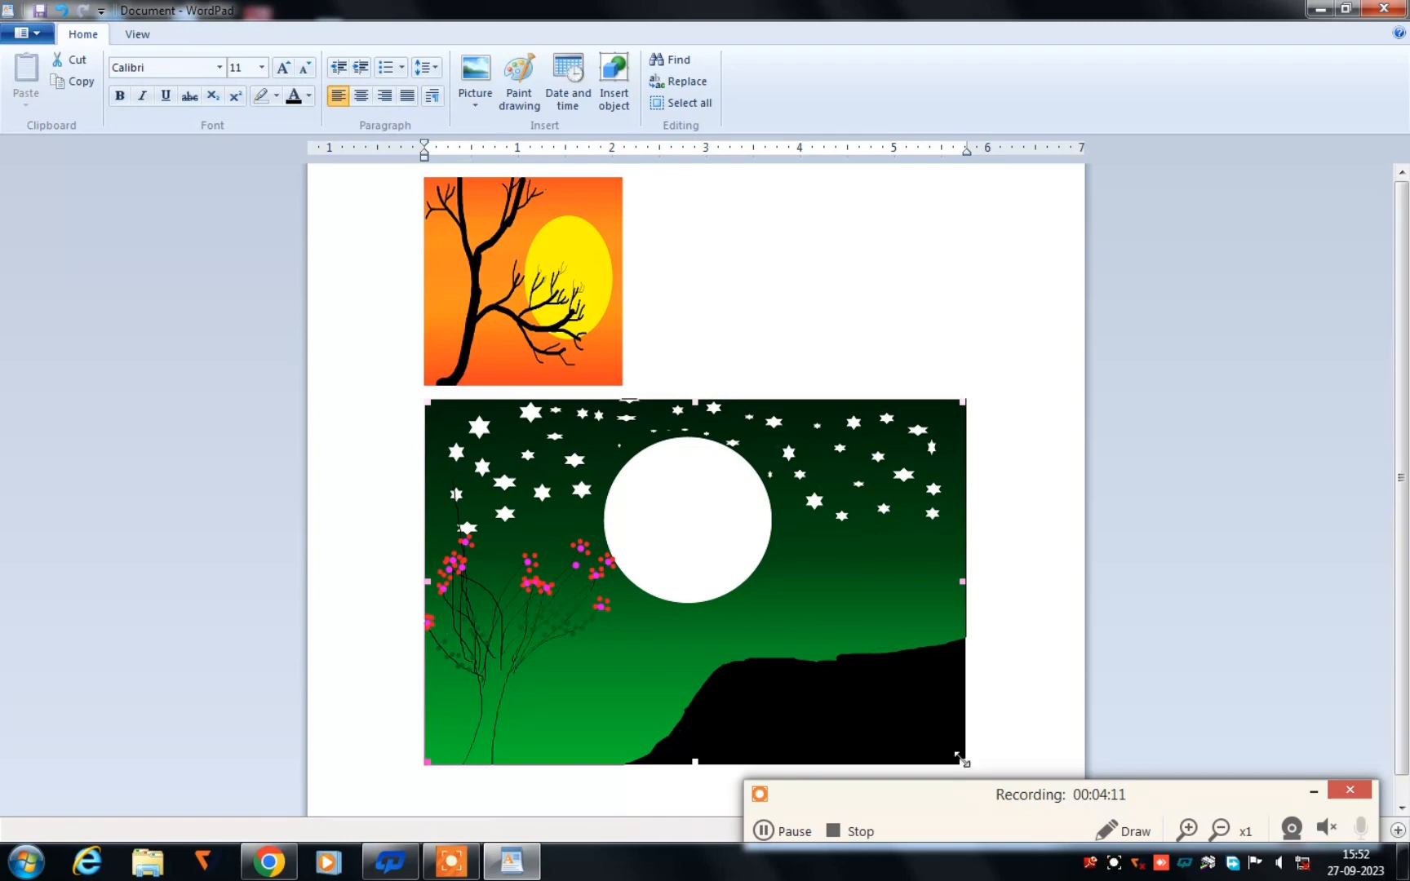
{"action": "left_click_drag", "start_coordinate": [961, 760], "coordinate": [475, 583]}
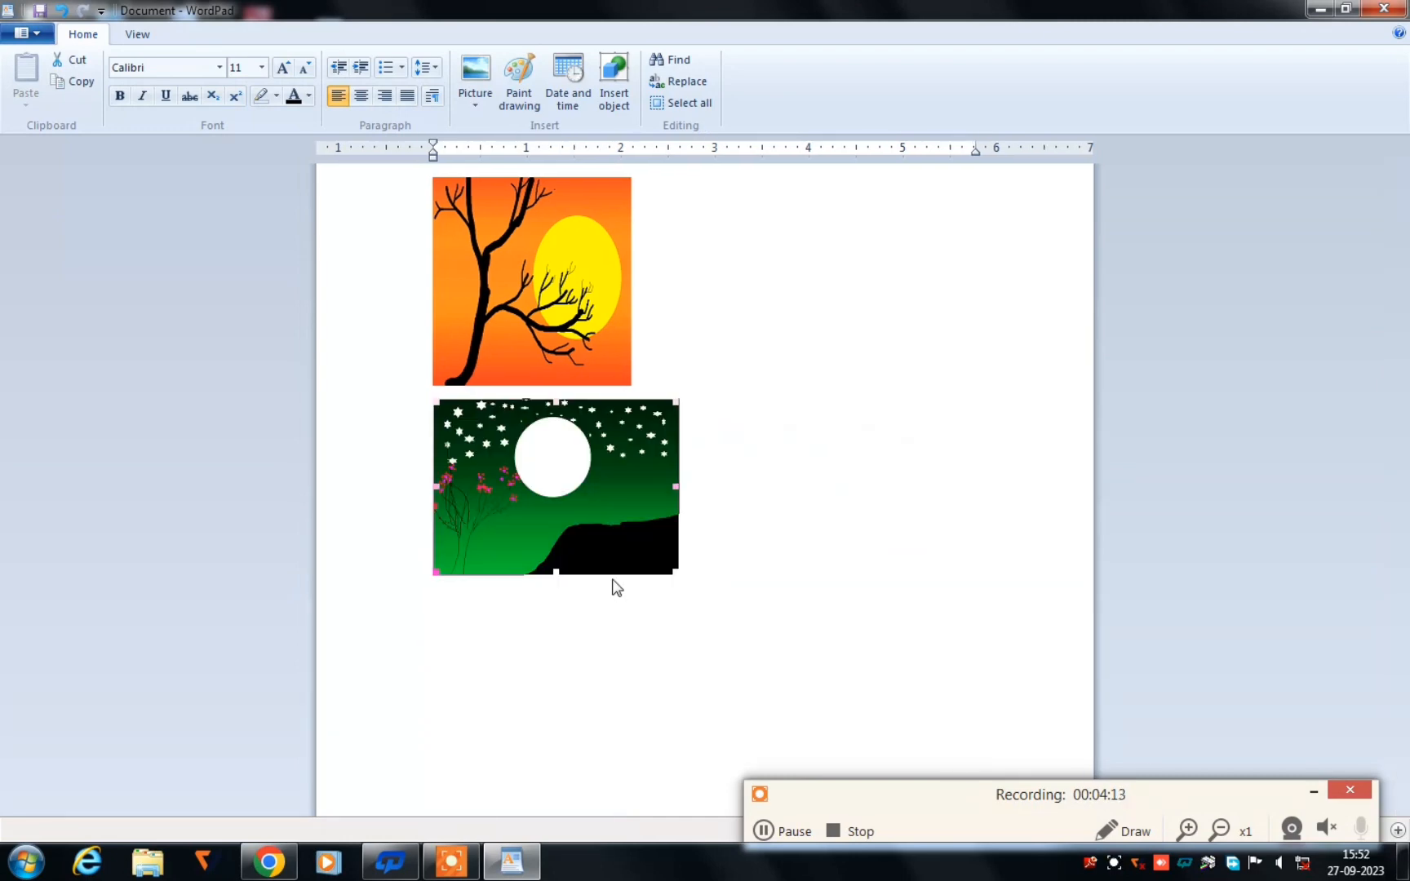
{"action": "left_click", "coordinate": [771, 594]}
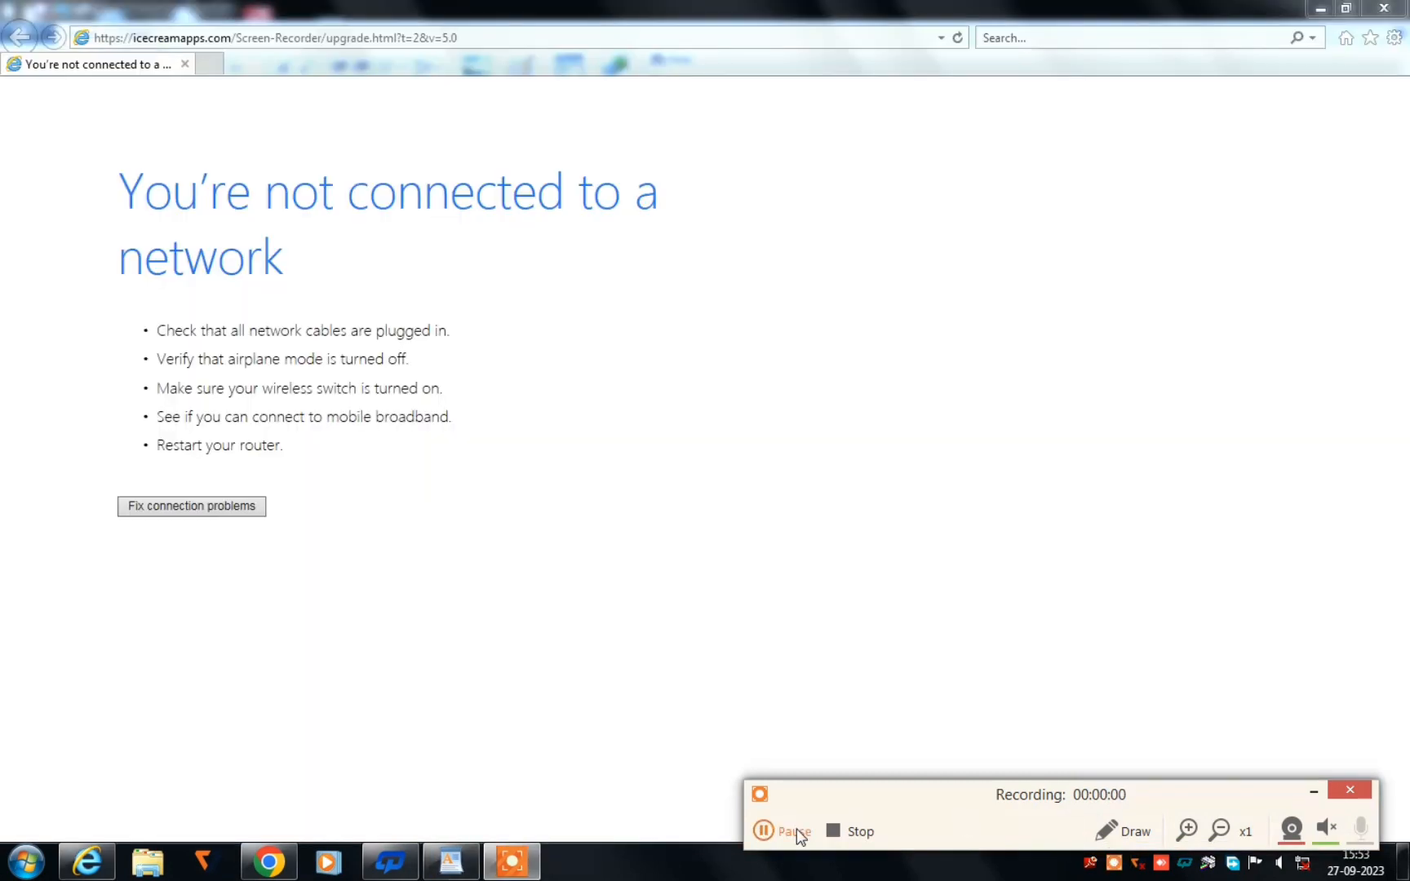
{"action": "left_click", "coordinate": [790, 833]}
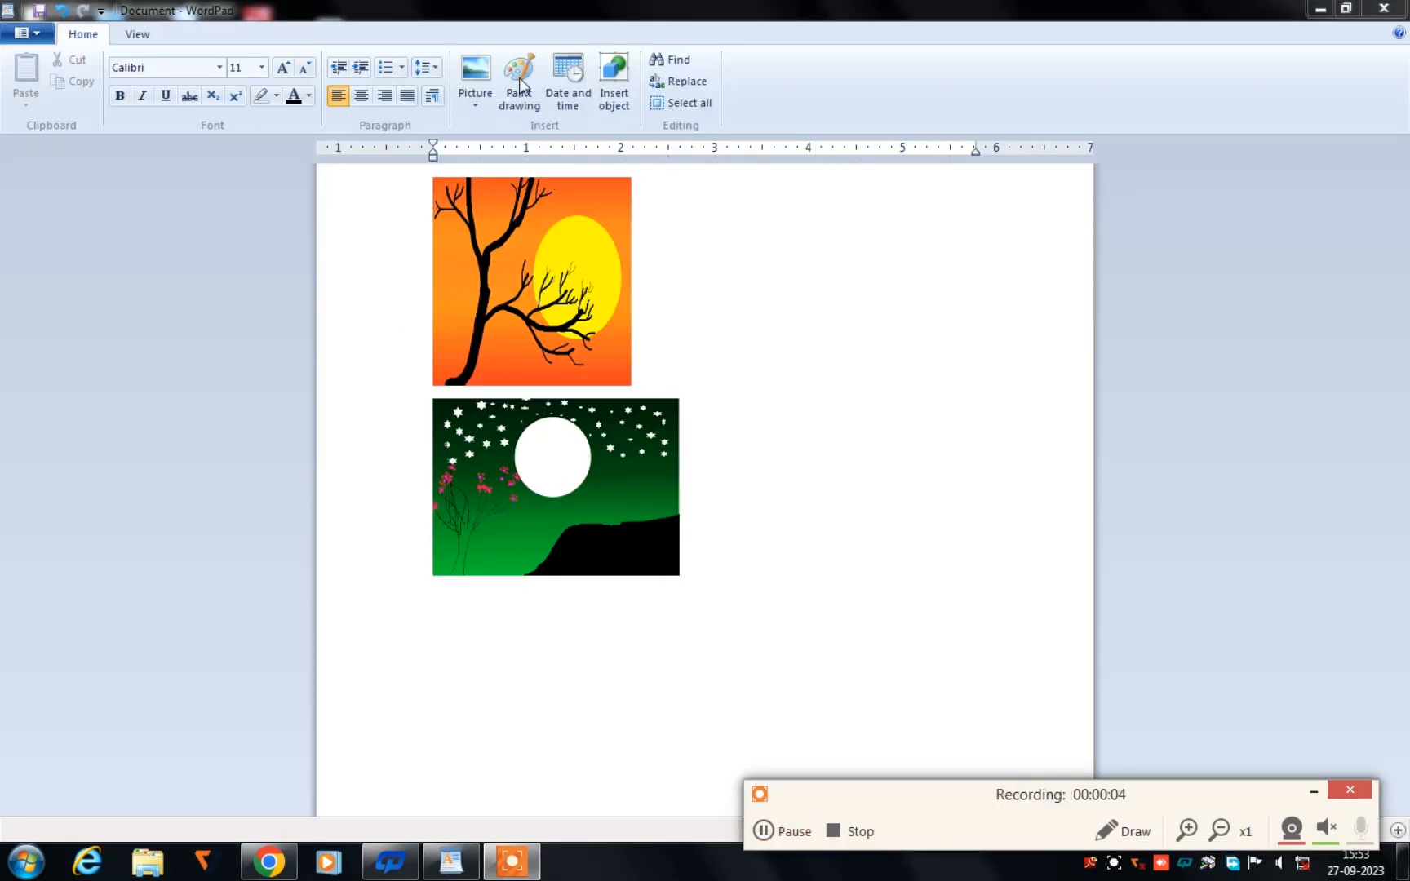
{"action": "left_click", "coordinate": [1306, 789]}
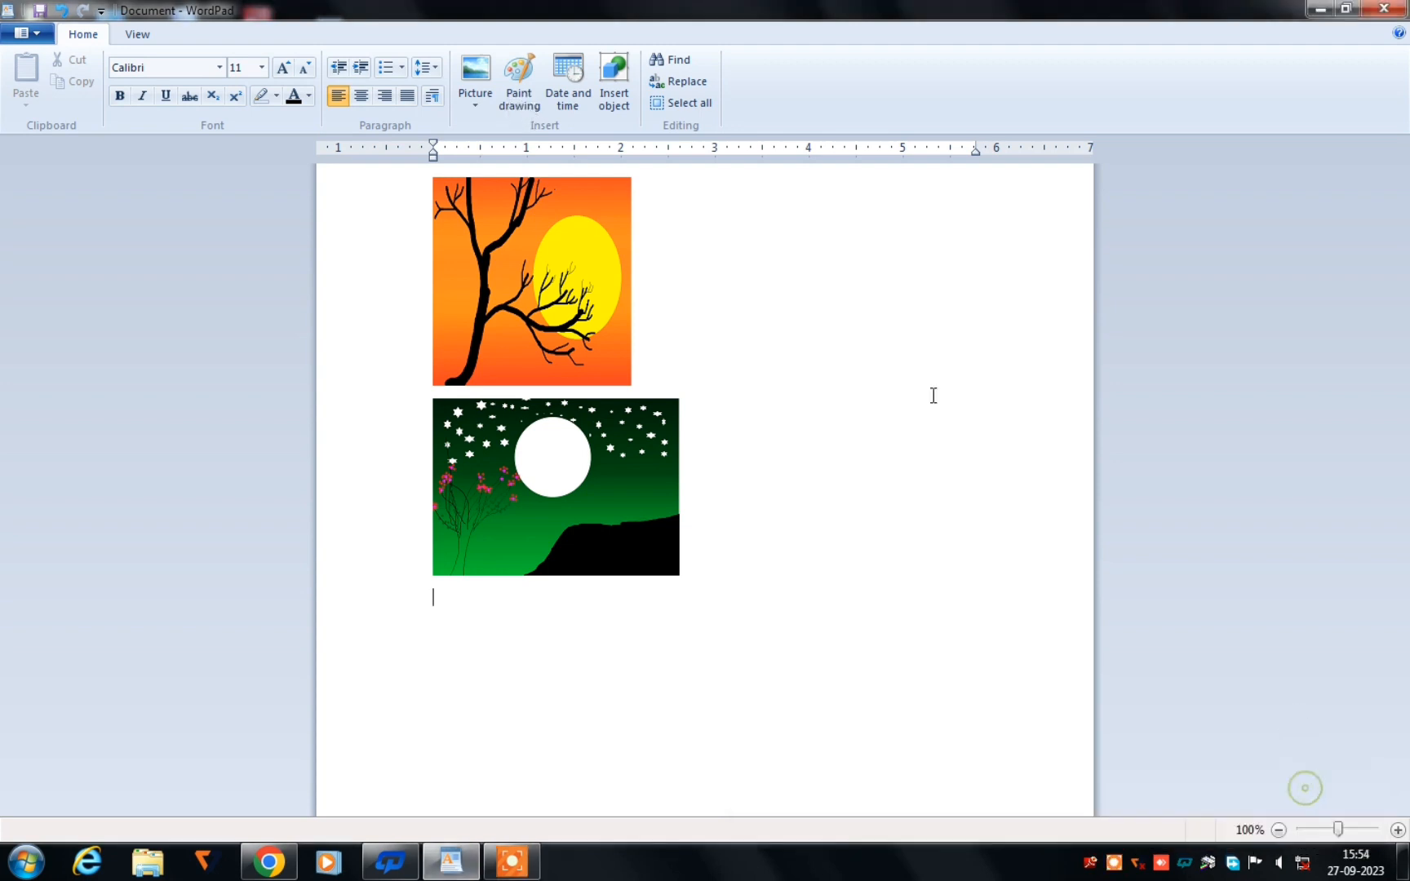
Step: Insert a Paint drawing below the moonlit picture and enlarge its canvas to about 1414 × 653 px
{"action": "left_click", "coordinate": [514, 96]}
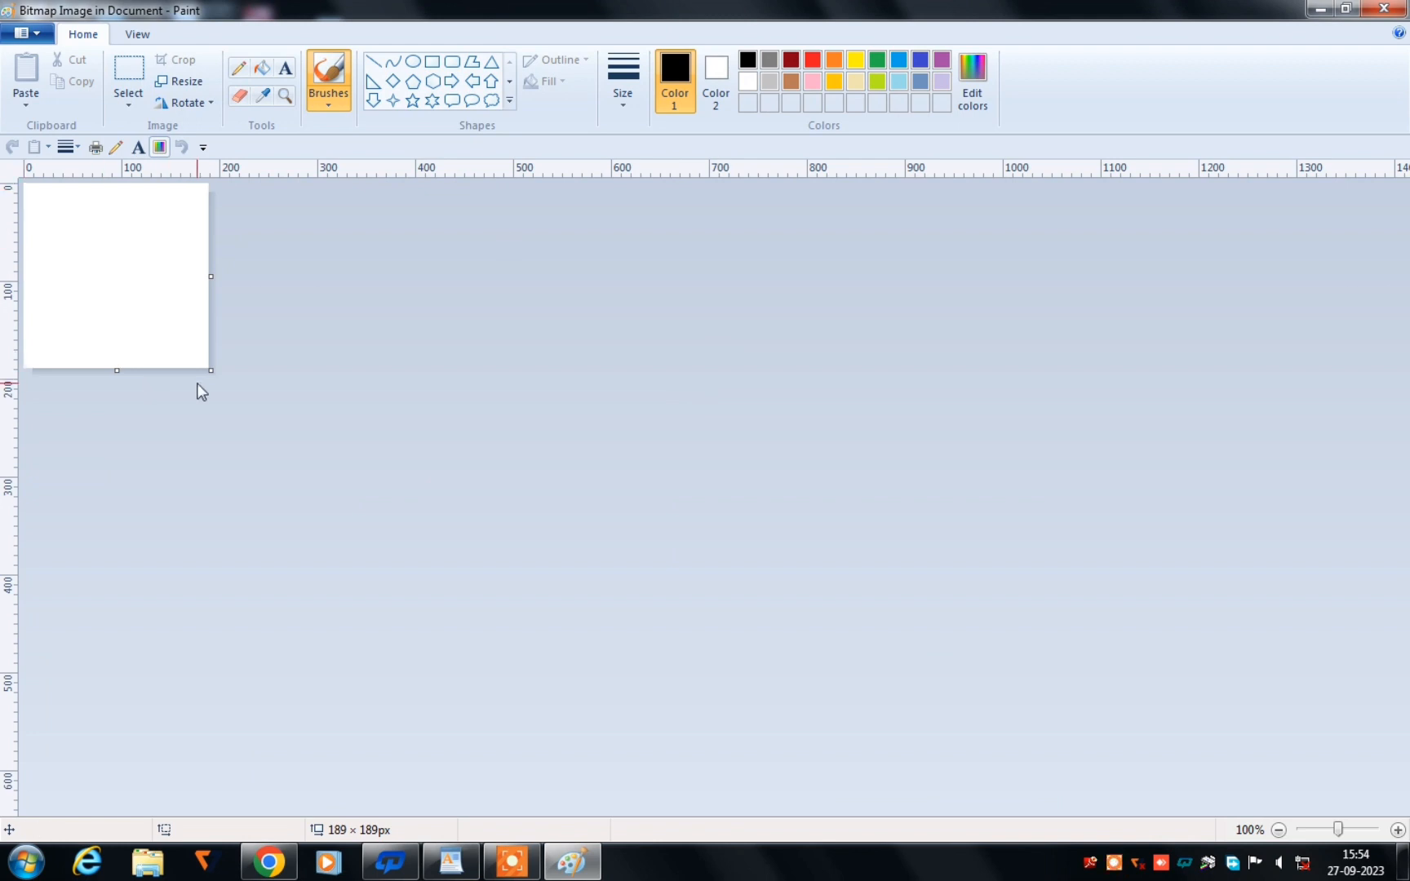
{"action": "left_click_drag", "start_coordinate": [206, 368], "coordinate": [1397, 822]}
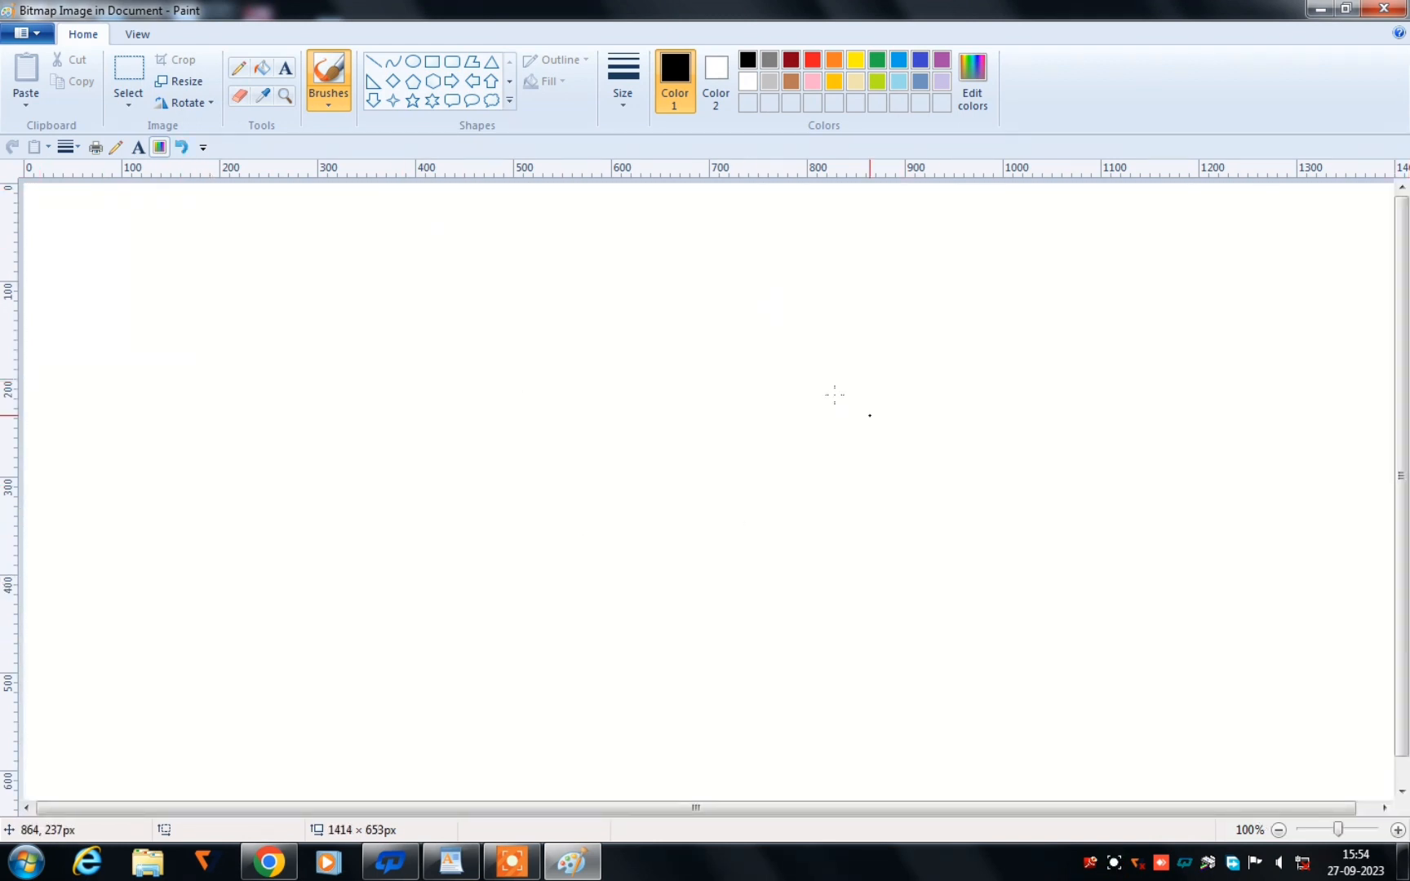
Step: Draw a six-point star about 455 × 405 px and a smaller one about 184 × 170 px inside it
{"action": "left_click", "coordinate": [431, 100]}
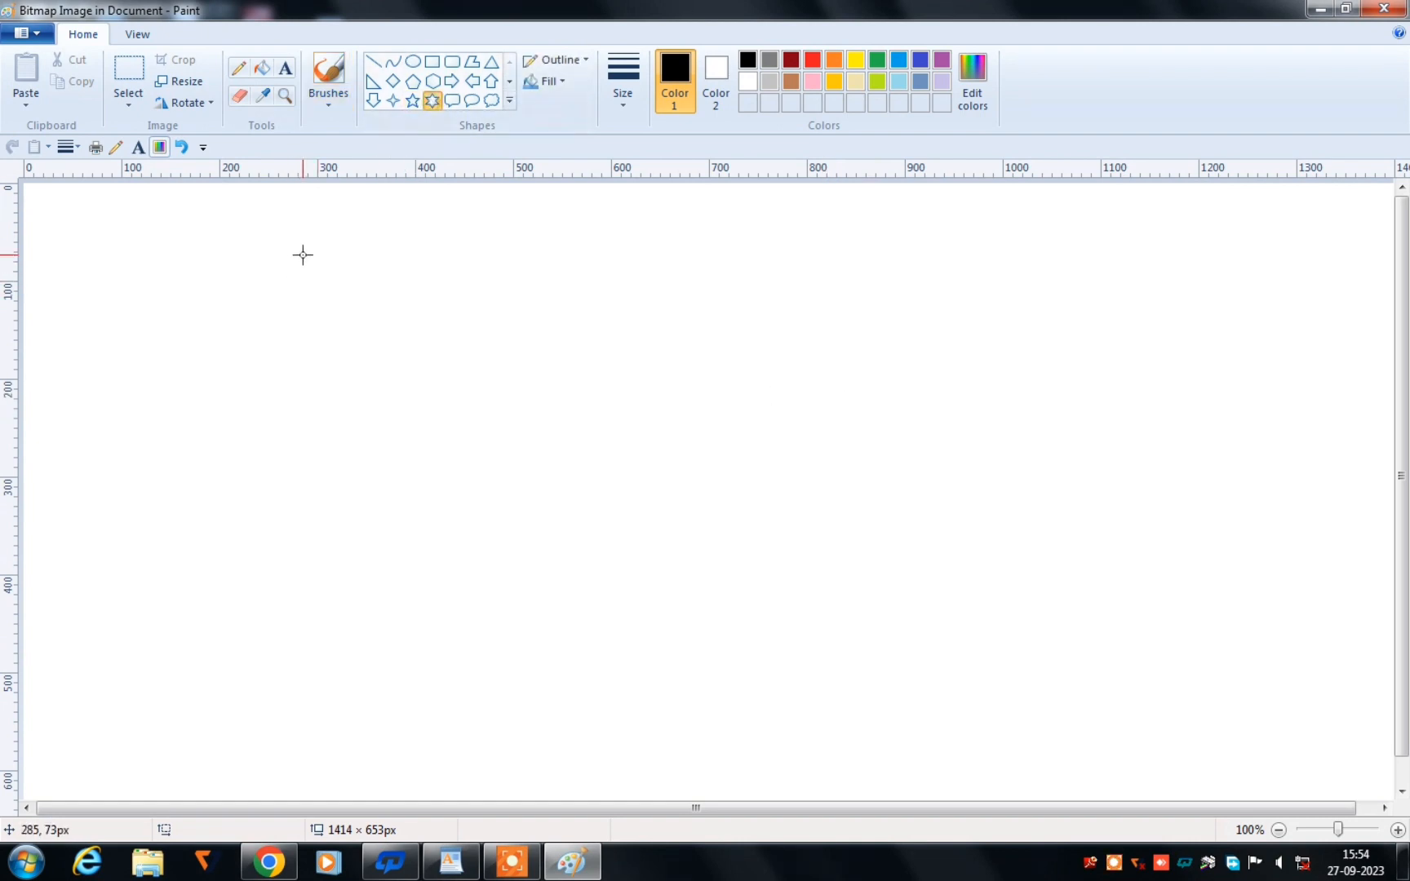
{"action": "left_click_drag", "start_coordinate": [302, 254], "coordinate": [745, 648]}
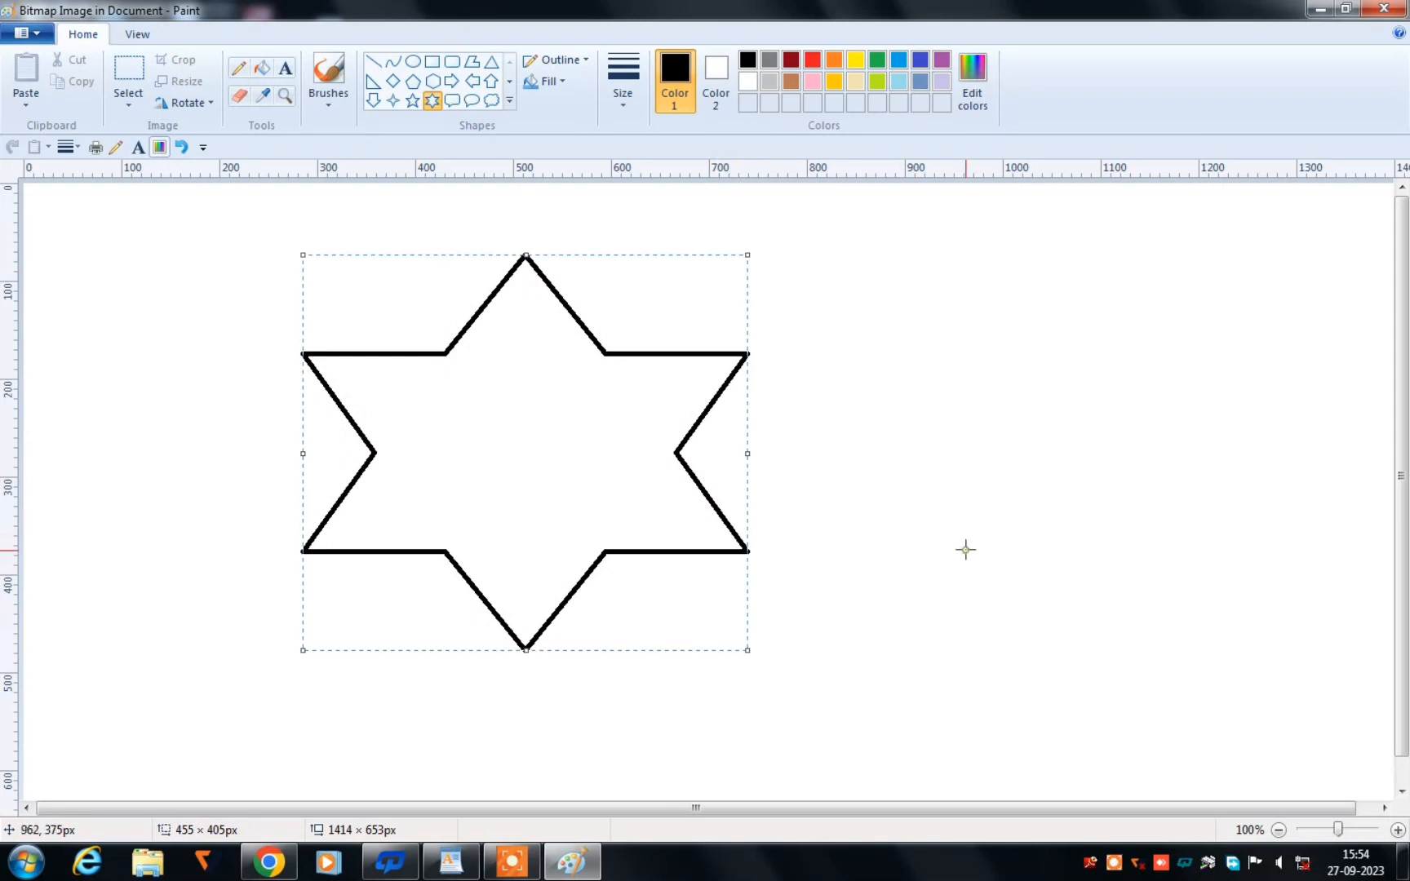
{"action": "left_click_drag", "start_coordinate": [423, 381], "coordinate": [604, 548]}
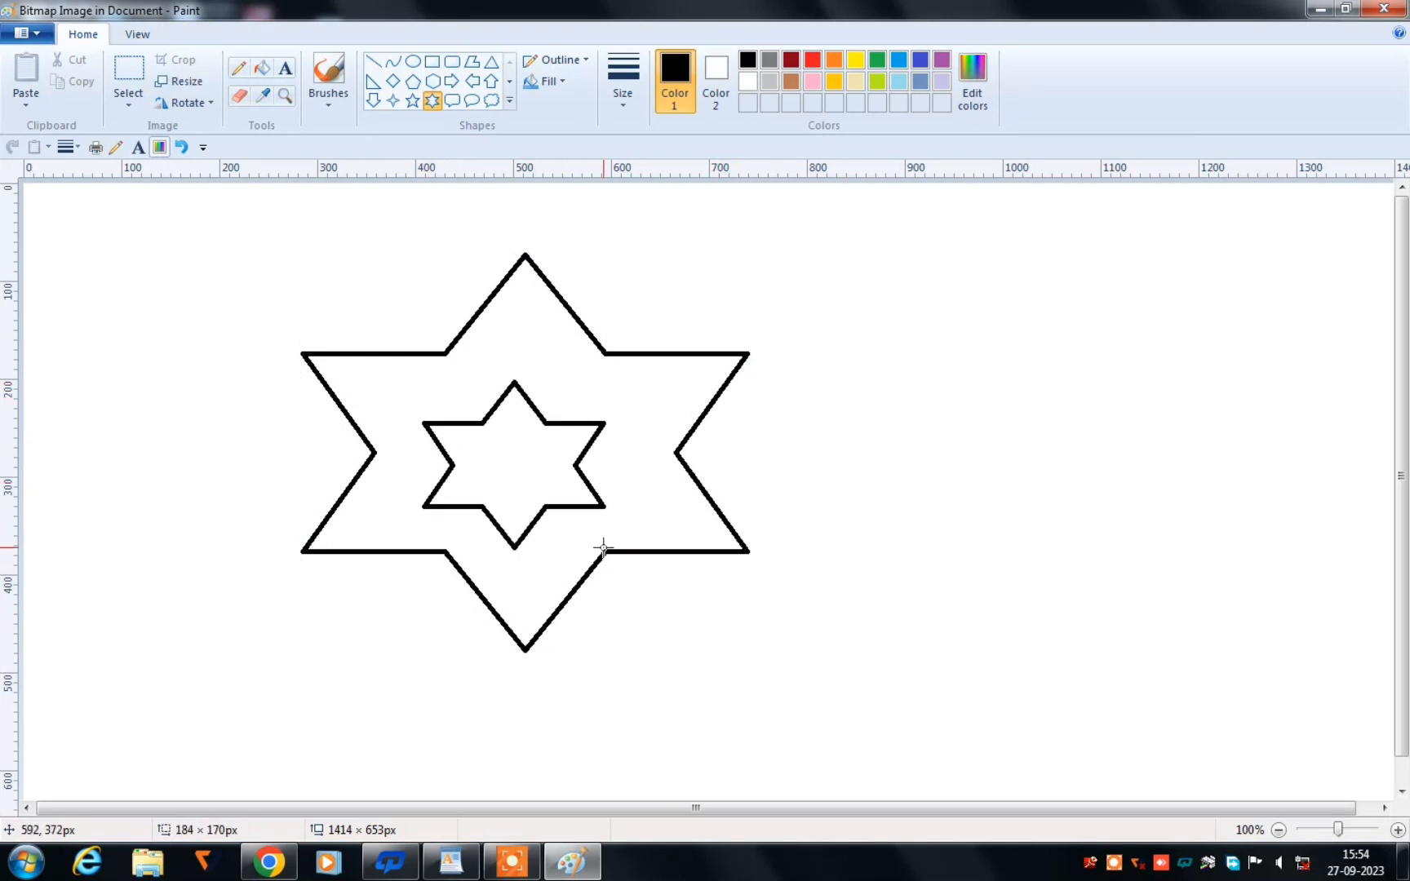
{"action": "left_click", "coordinate": [792, 631]}
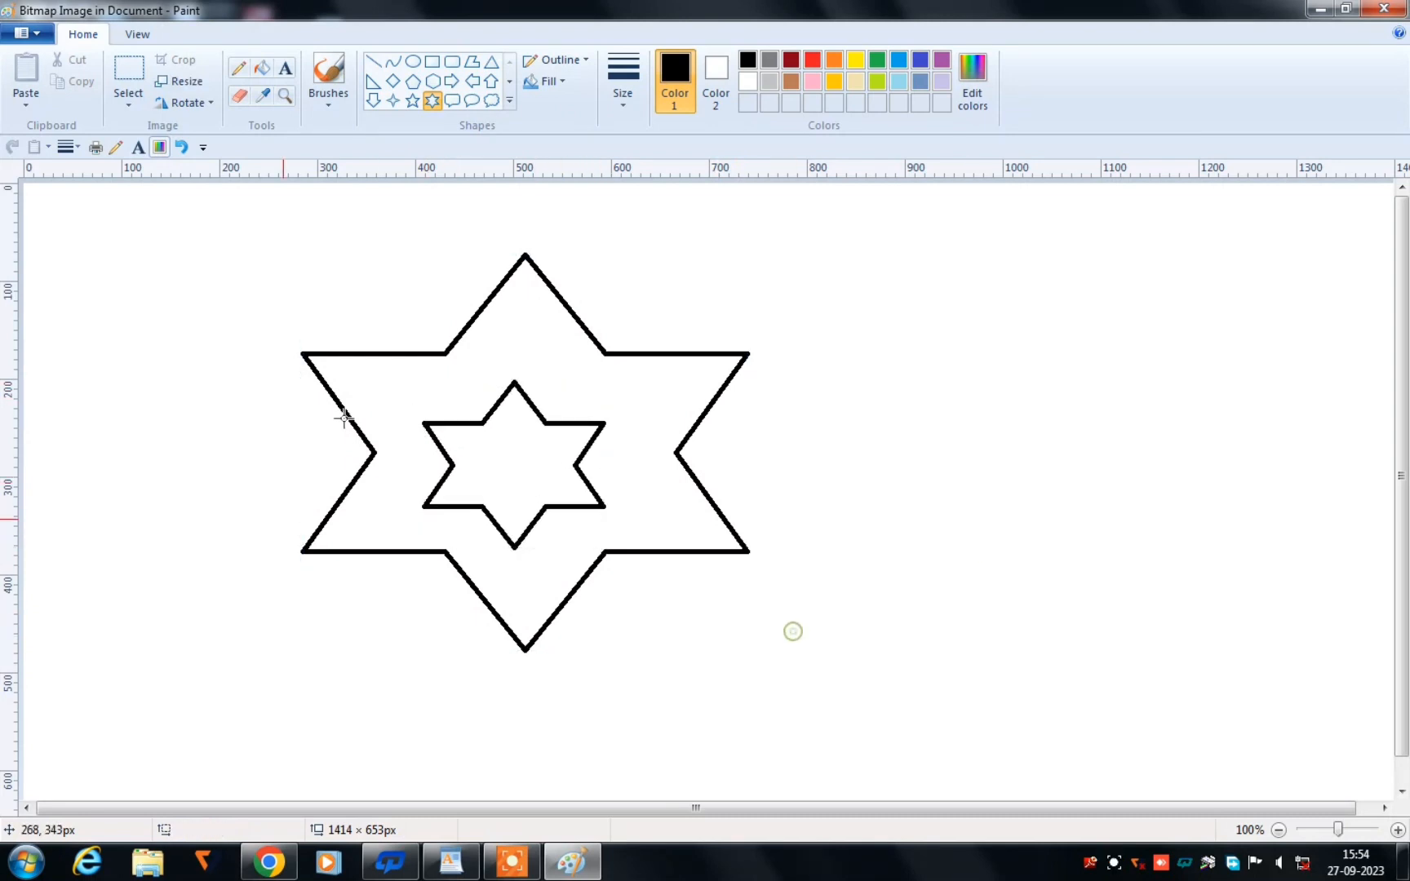
Step: Fill the outer star with orange and the inner star with green
{"action": "left_click", "coordinate": [261, 70]}
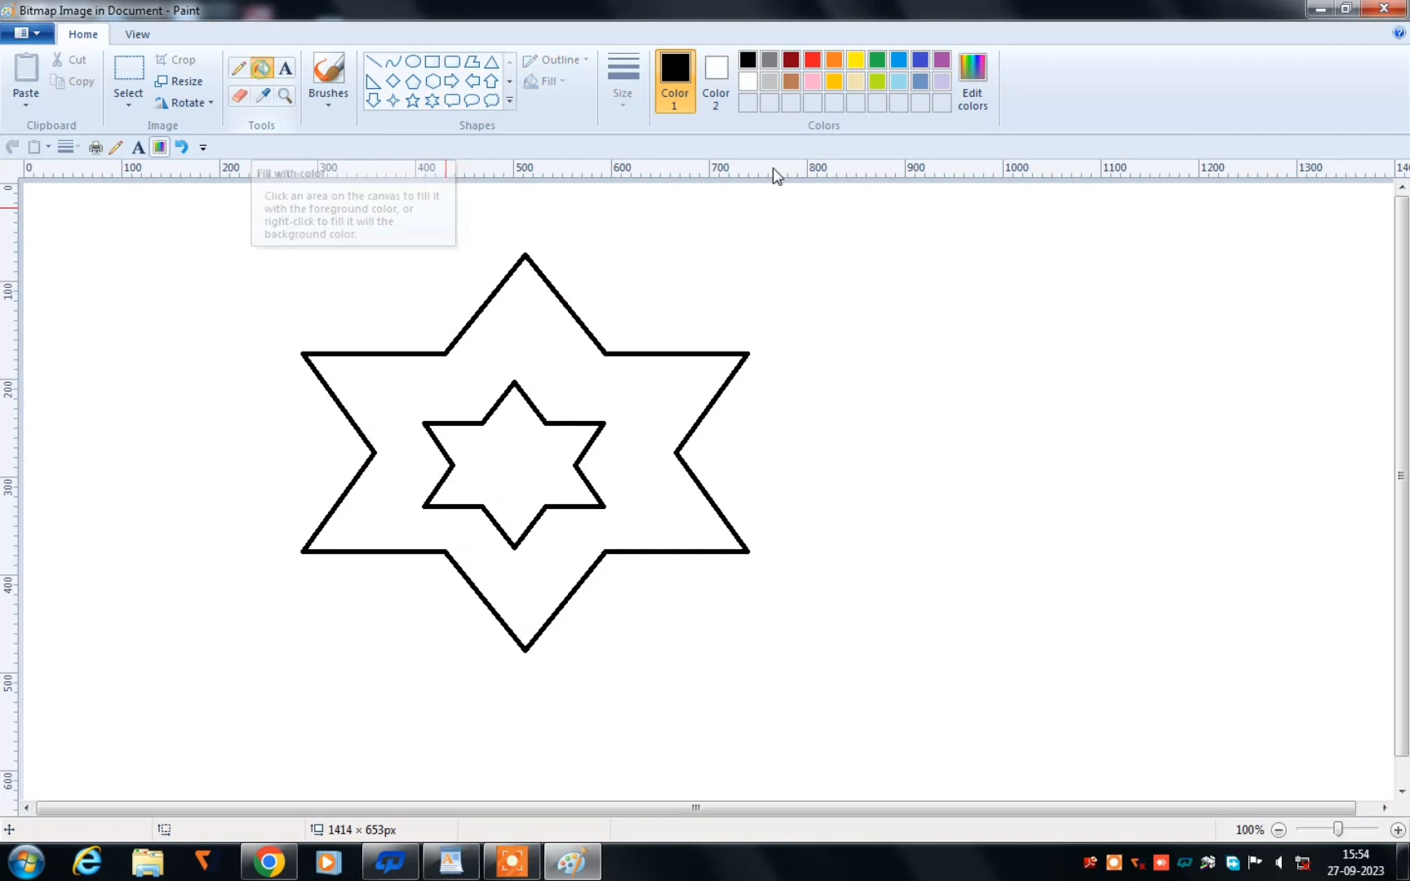
{"action": "left_click", "coordinate": [833, 60]}
{"action": "left_click", "coordinate": [555, 370]}
{"action": "left_click", "coordinate": [877, 60]}
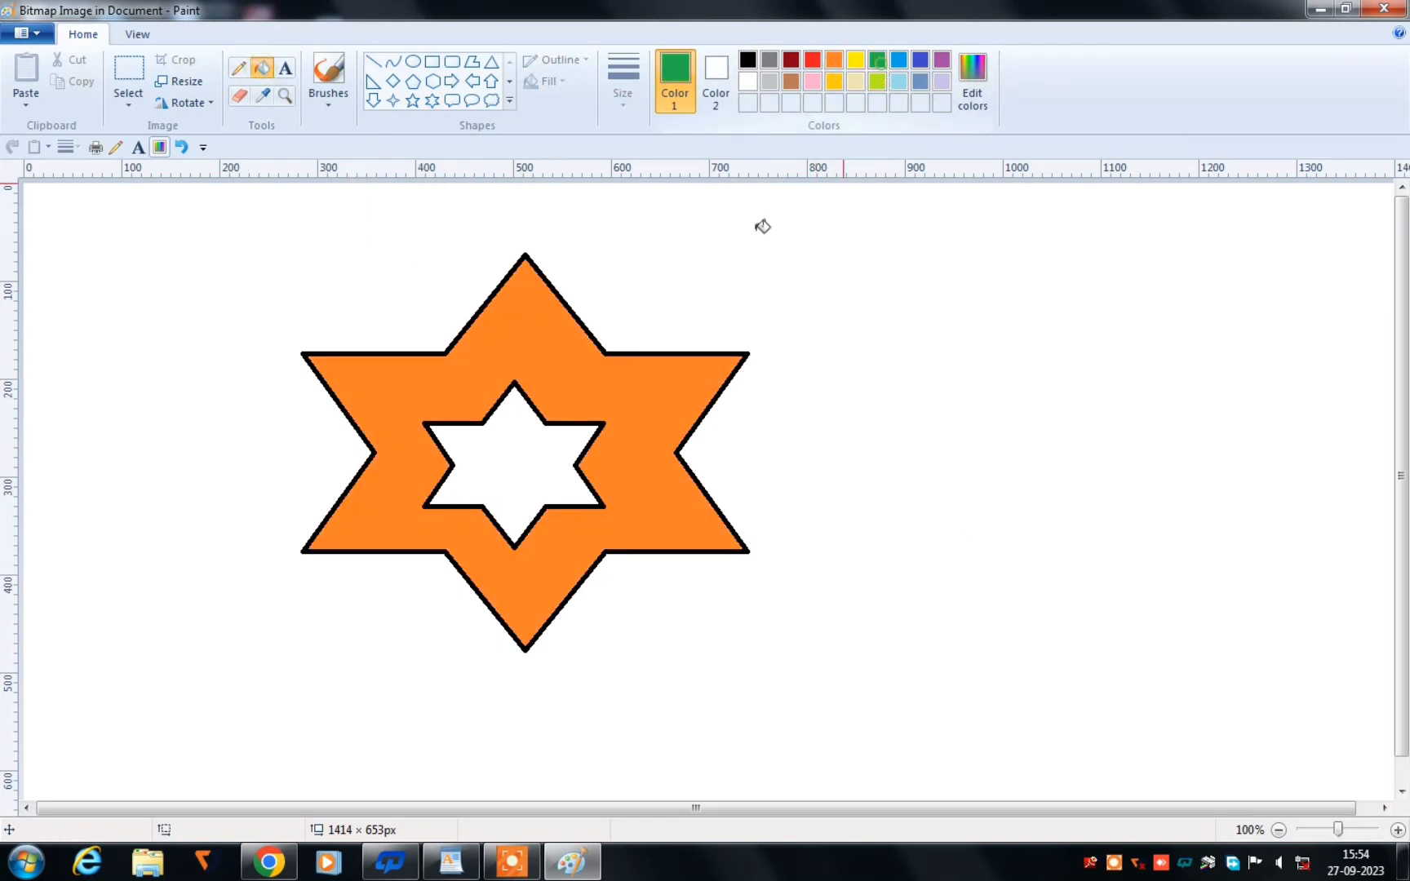
{"action": "left_click", "coordinate": [535, 462]}
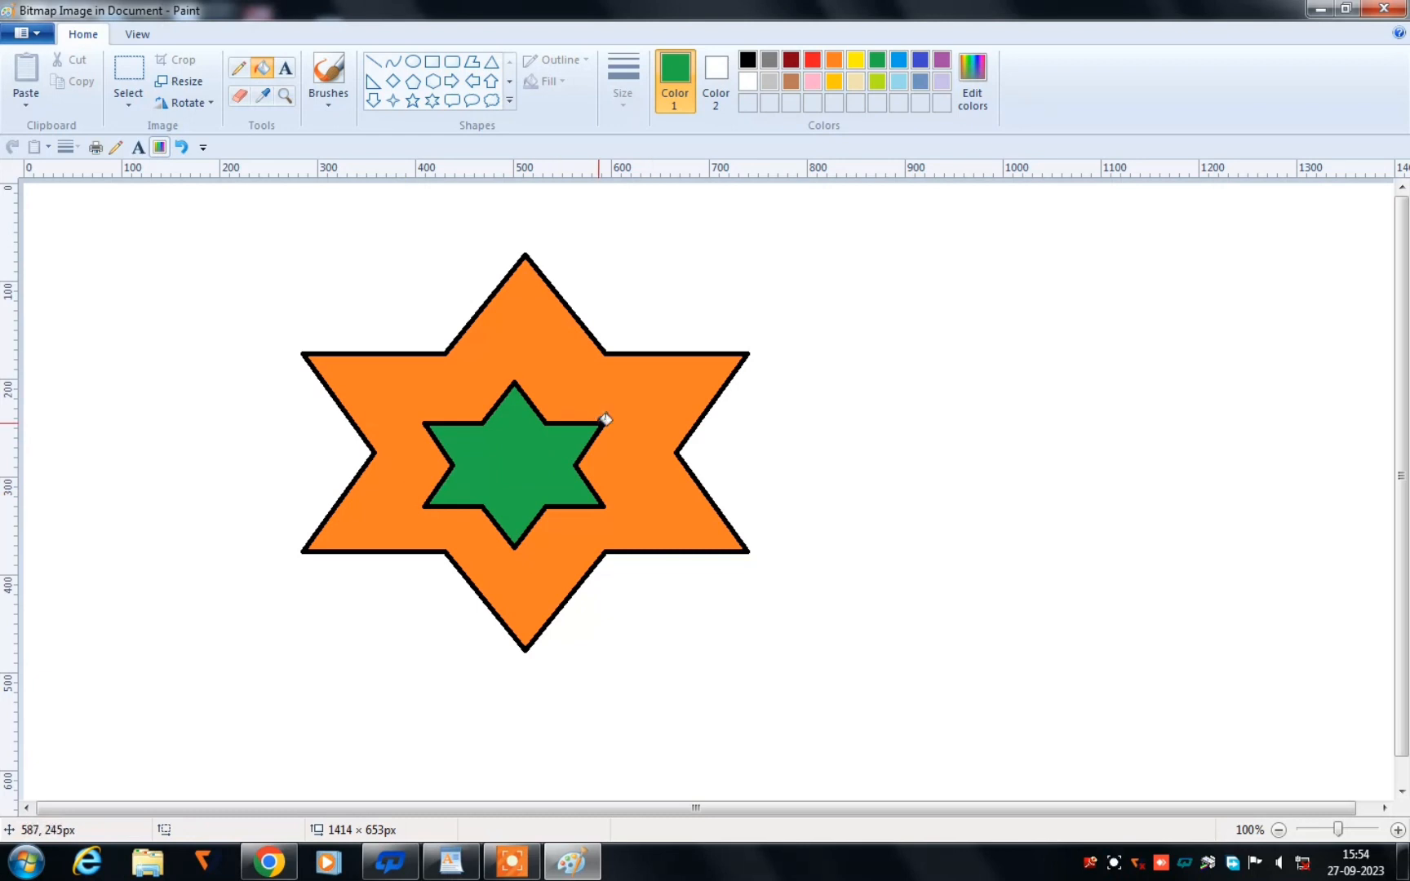
Step: Copy a rectangular selection of about 535 × 452 px around the star and close Paint to return to the WordPad document
{"action": "left_click", "coordinate": [127, 75]}
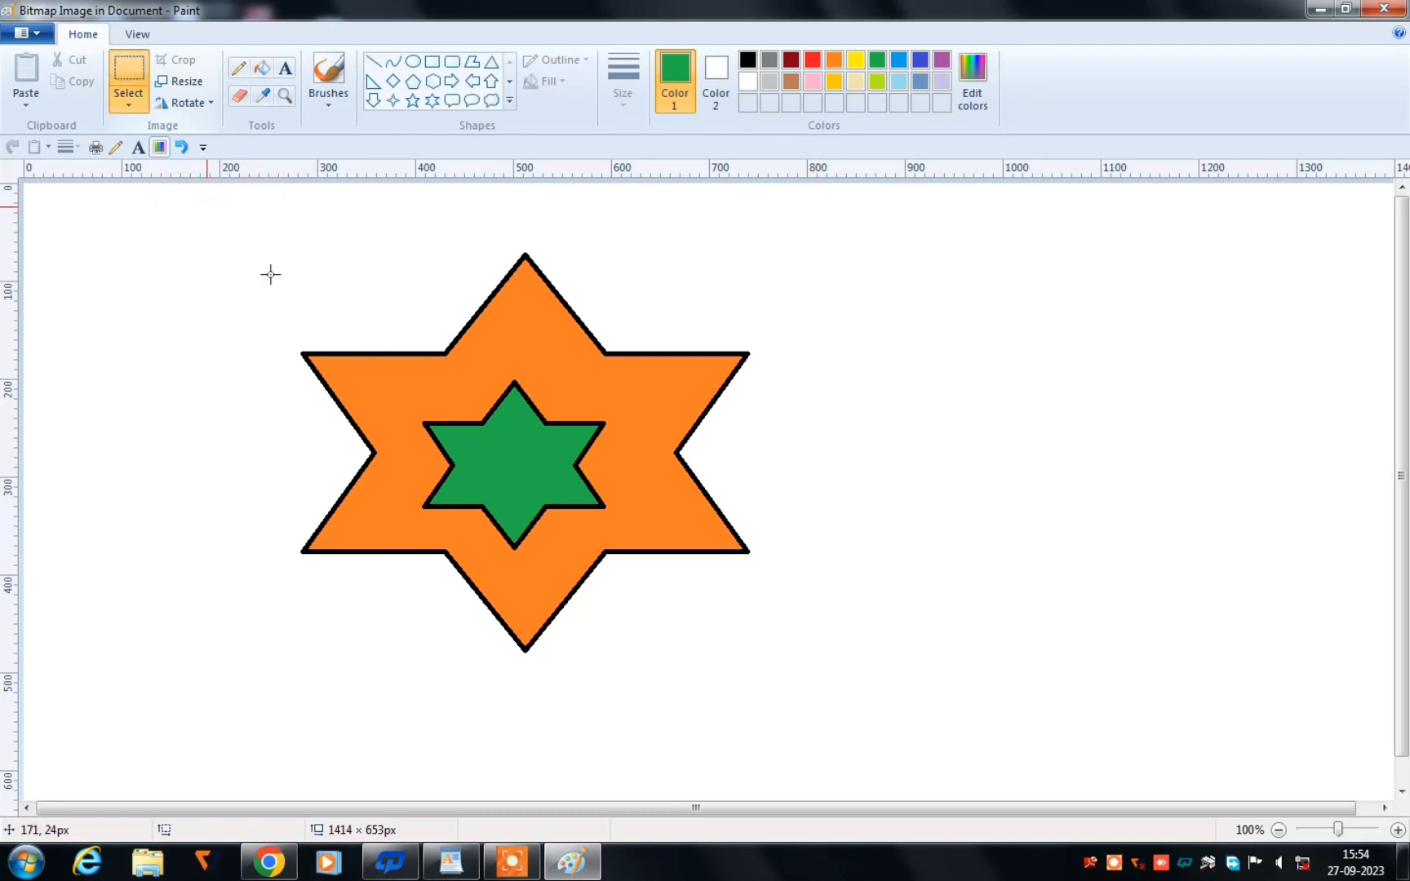
{"action": "left_click_drag", "start_coordinate": [261, 219], "coordinate": [784, 661]}
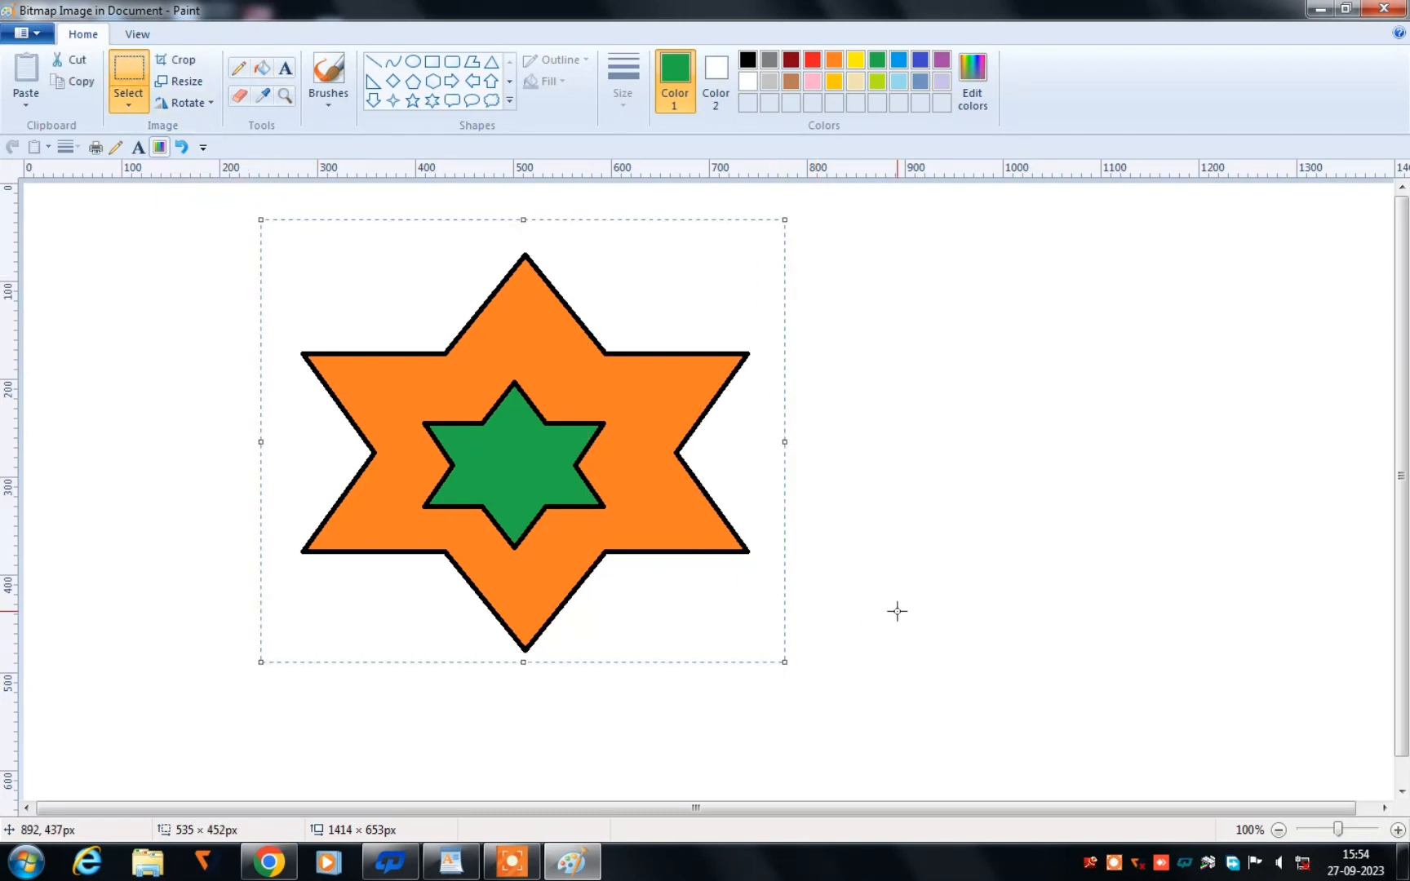
{"action": "left_click", "coordinate": [80, 84]}
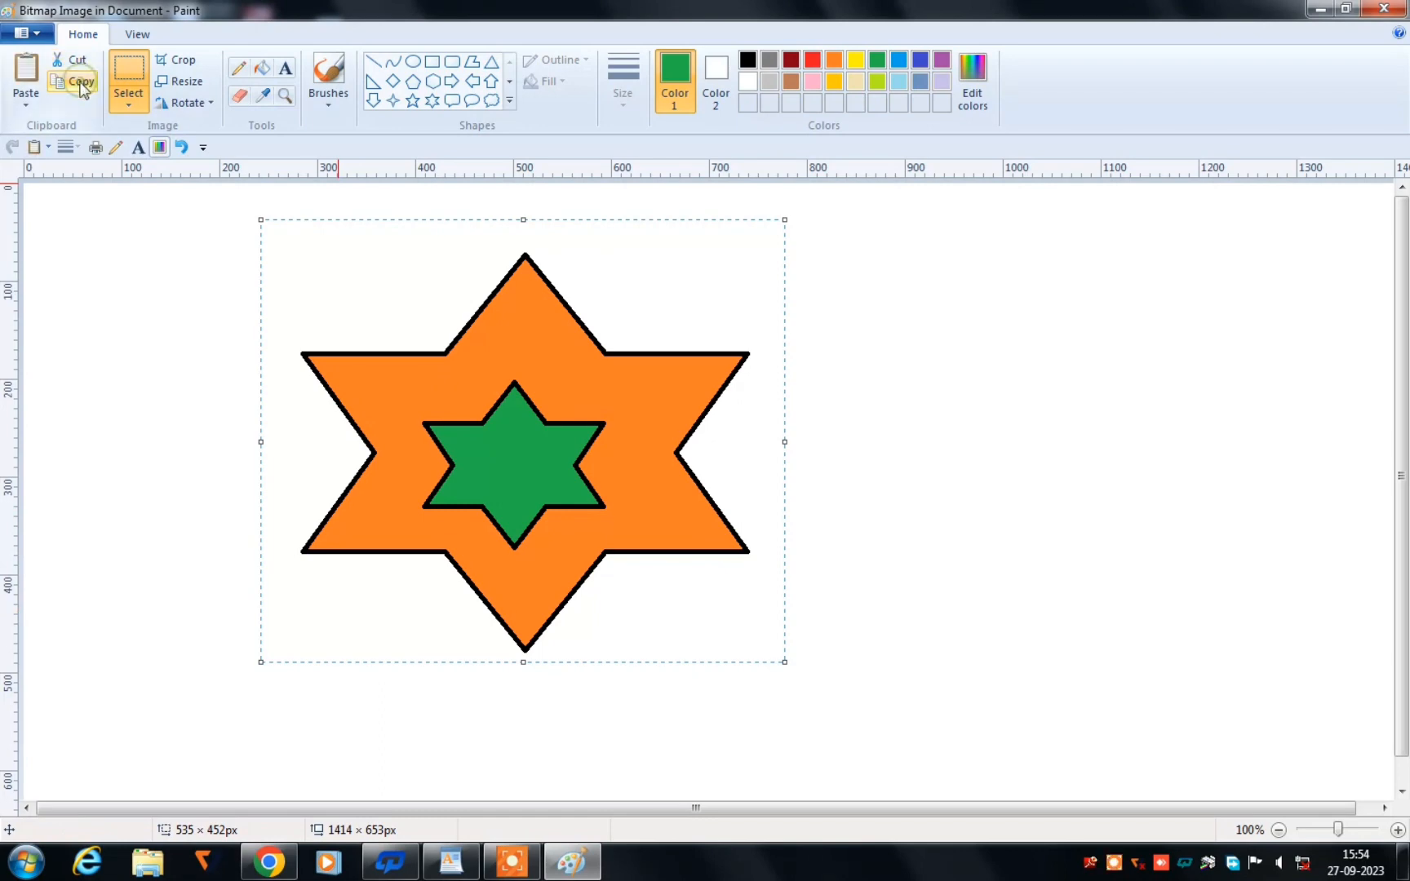
{"action": "left_click", "coordinate": [1387, 8]}
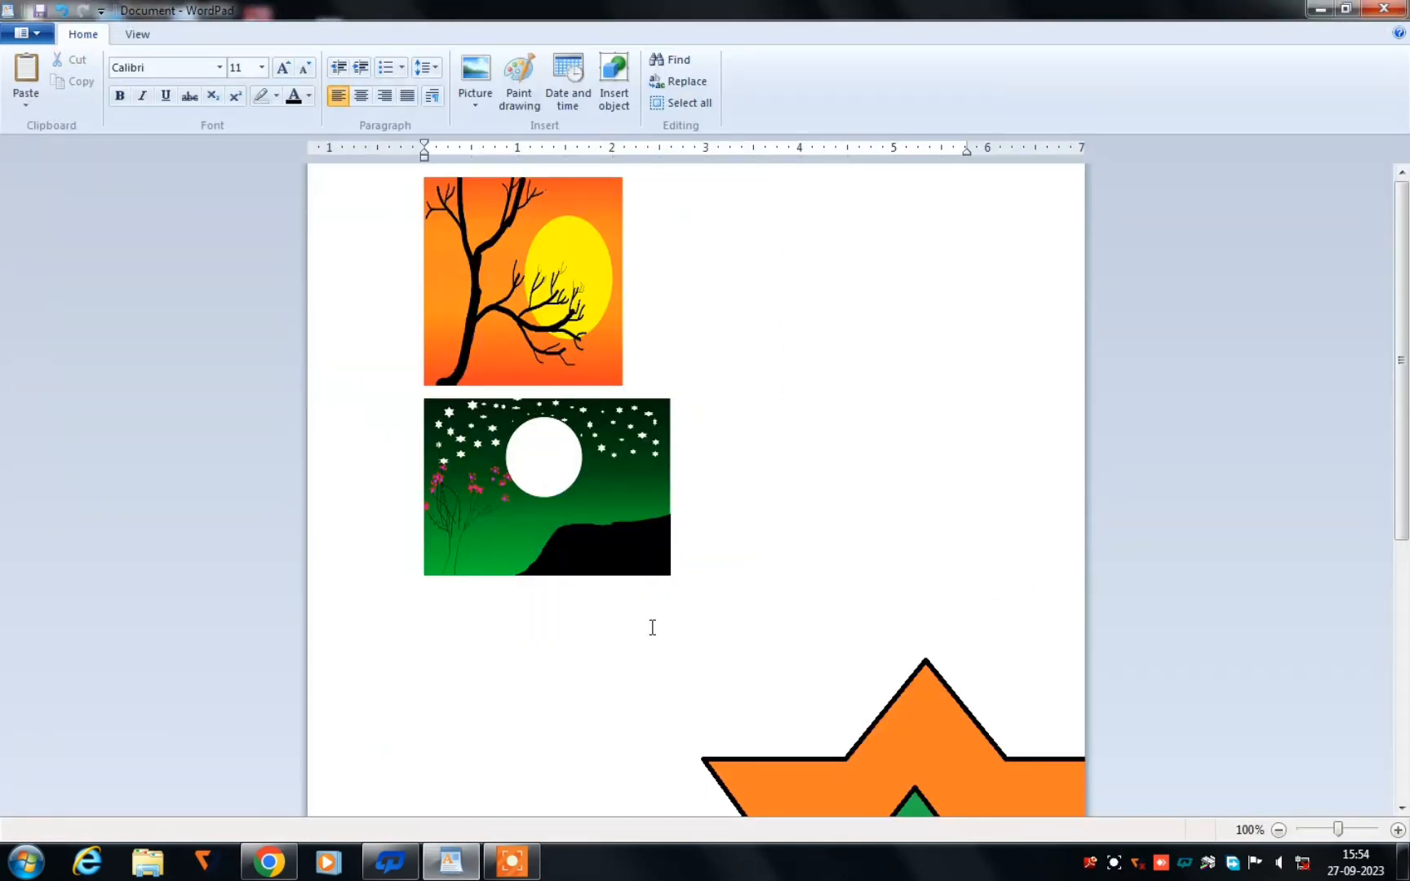
Step: Delete the oversized embedded star drawing and paste the copied star selection in its place
{"action": "scroll", "coordinate": [781, 701], "scroll_direction": "down", "scroll_amount": 6}
{"action": "left_click", "coordinate": [888, 412]}
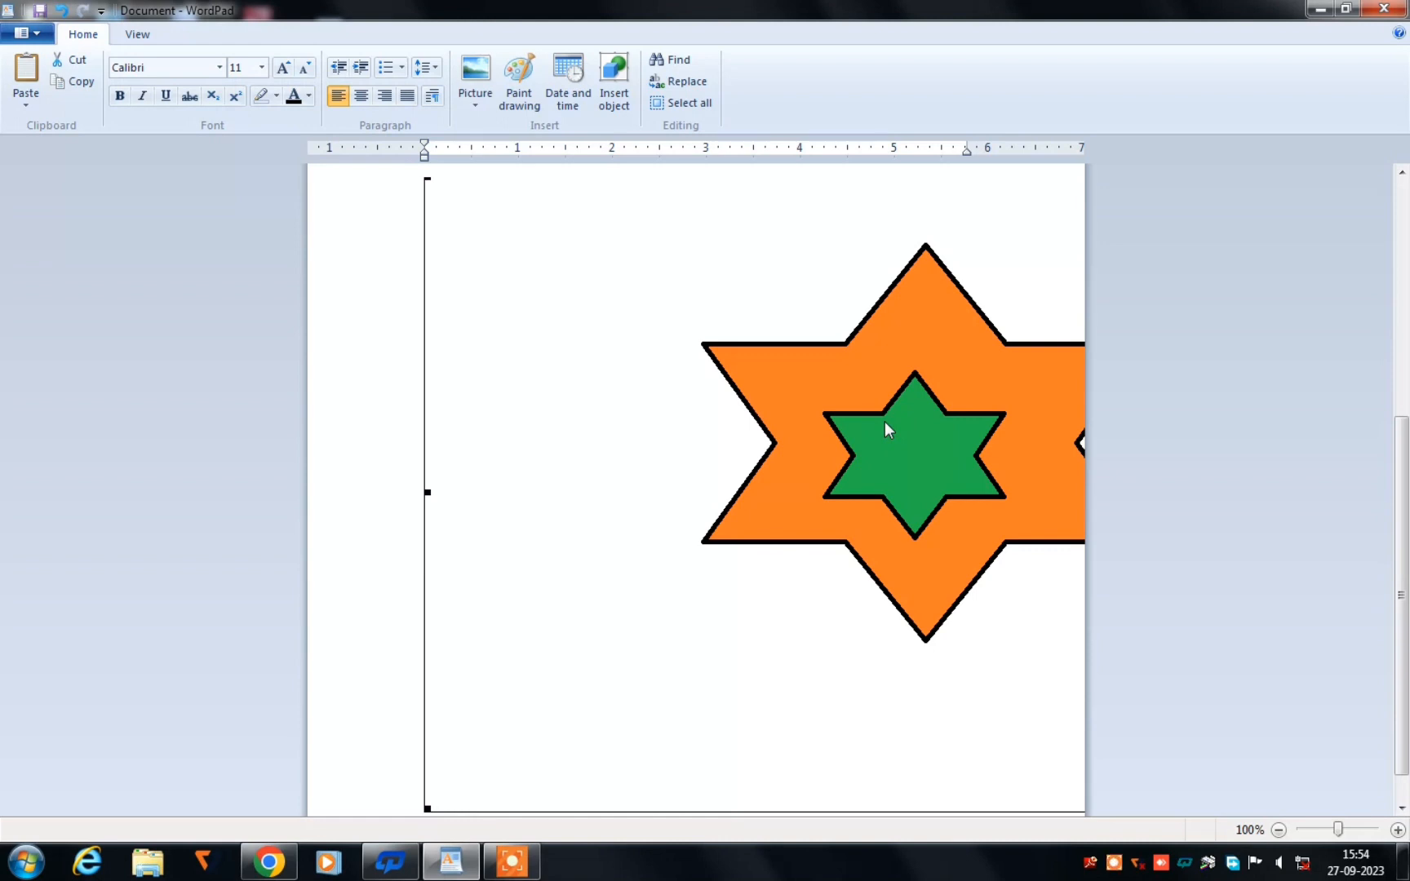
{"action": "key", "text": "Delete"}
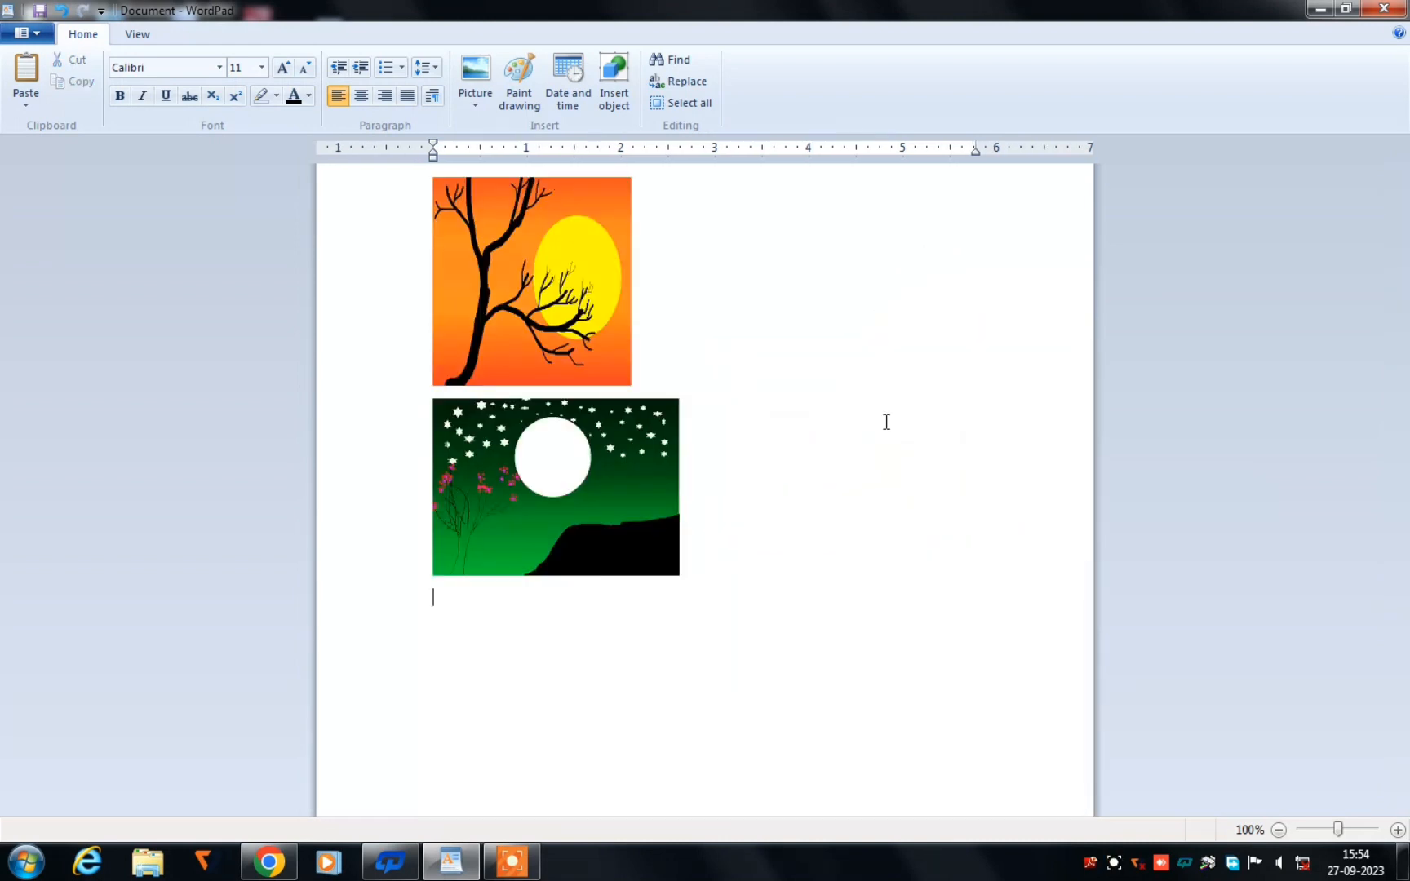
{"action": "key", "text": "ctrl+v"}
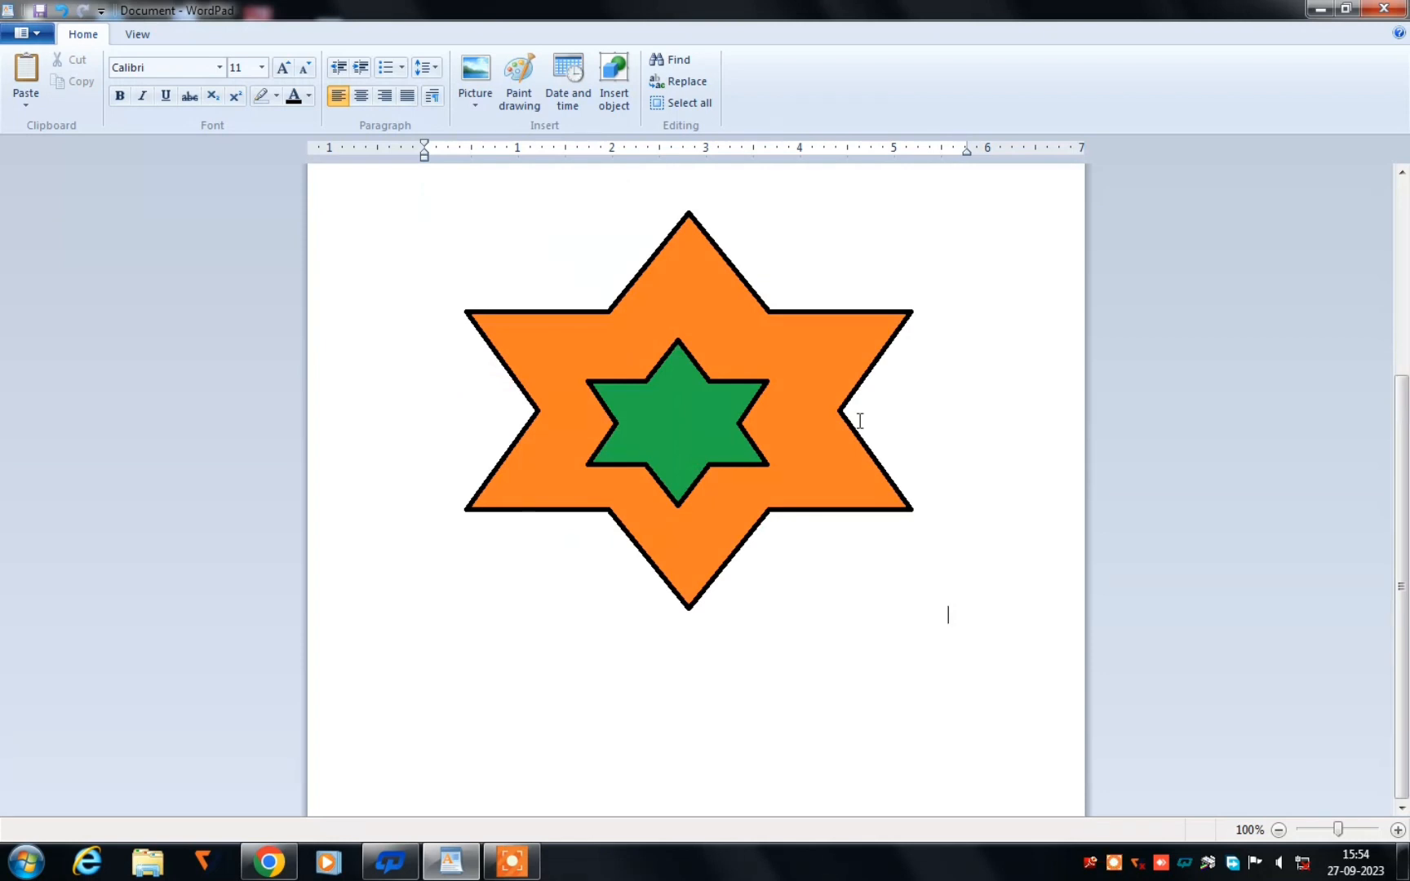
Step: Shrink the pasted star drawing to about 2.8 inches wide and place the cursor on the line below it
{"action": "left_click", "coordinate": [824, 422]}
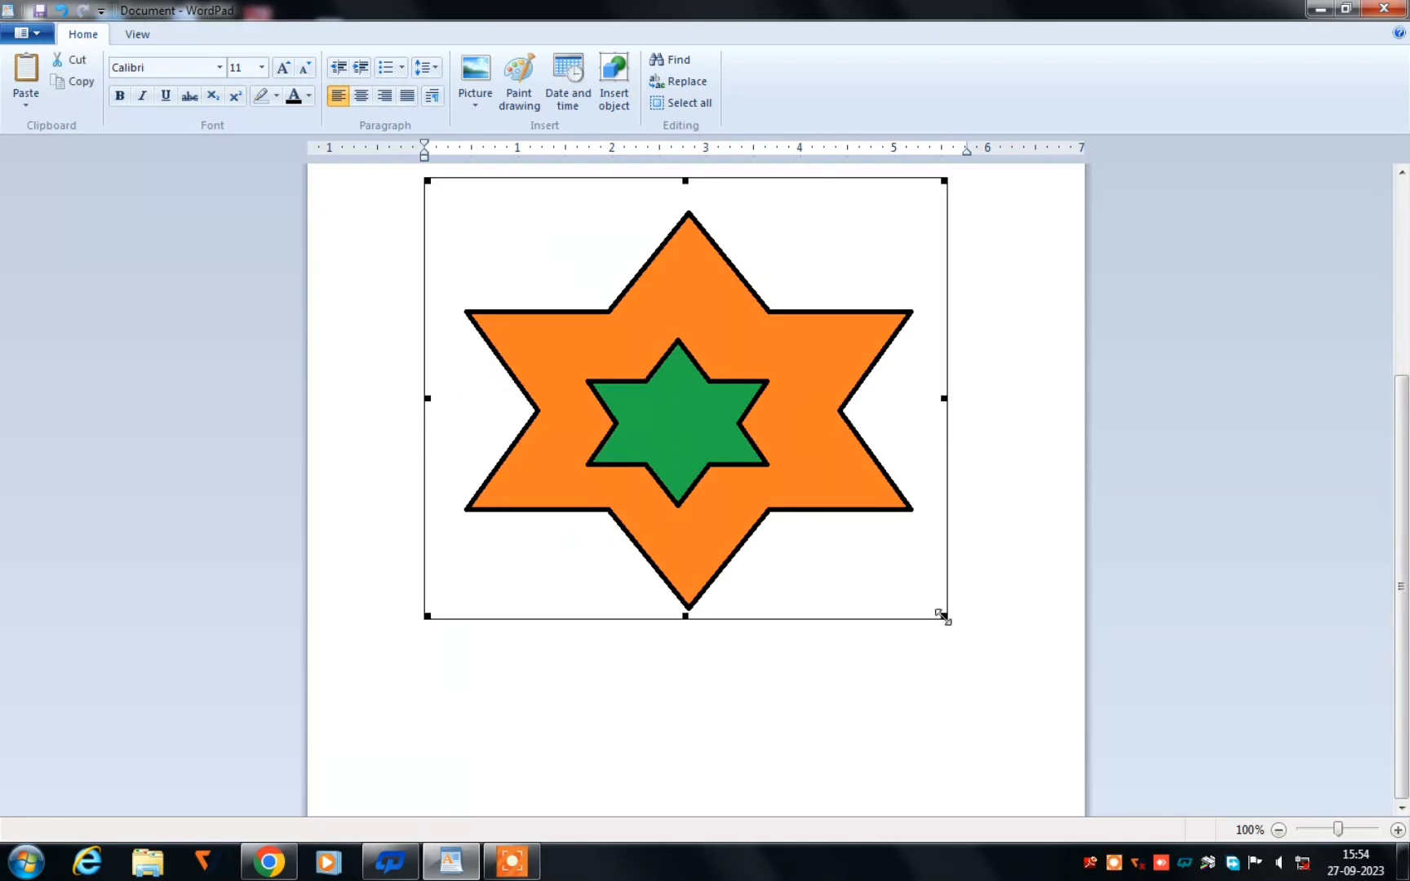
{"action": "left_click_drag", "start_coordinate": [942, 616], "coordinate": [692, 427]}
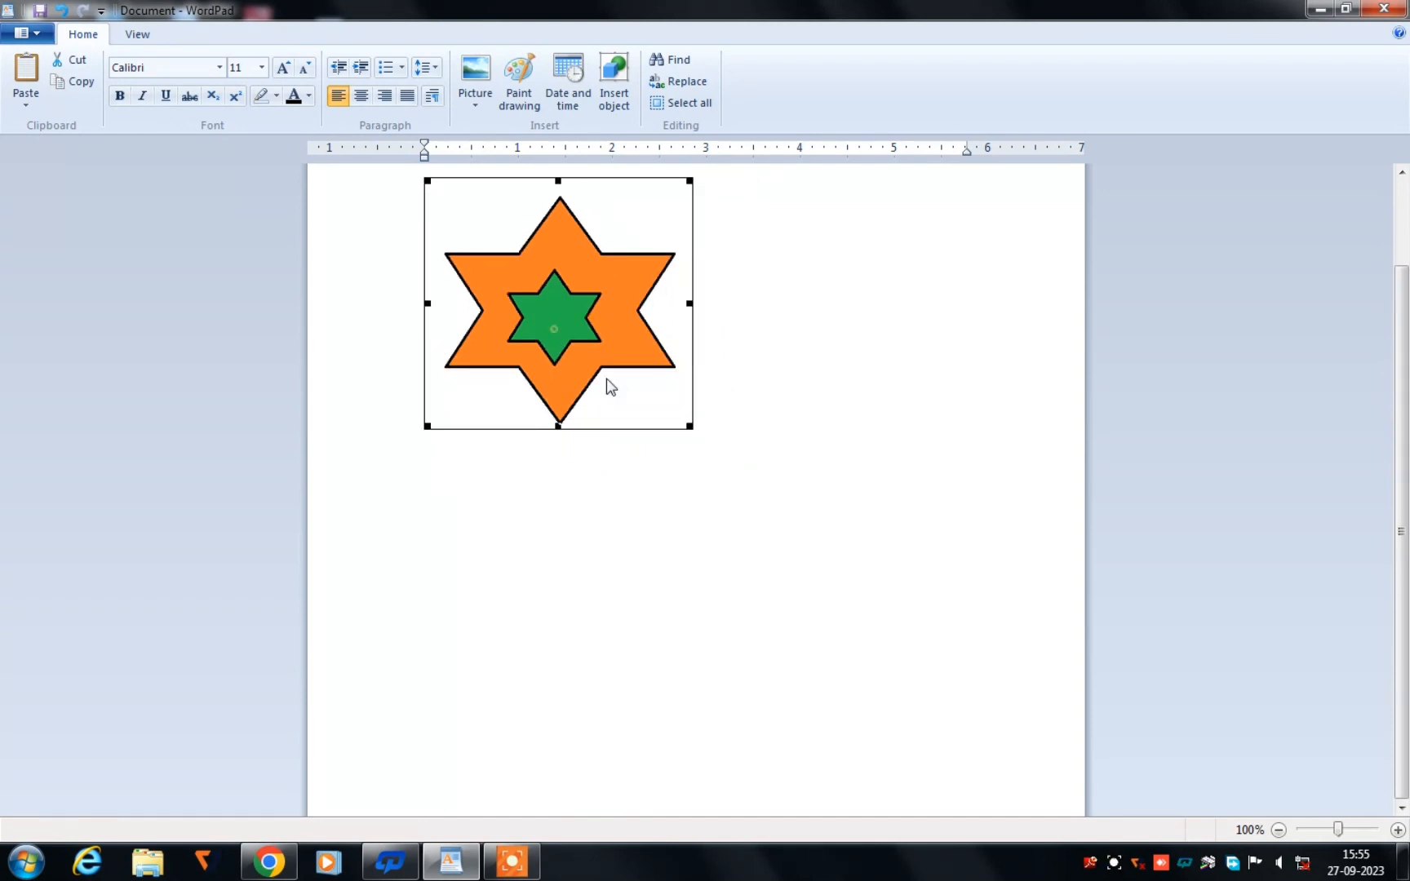
{"action": "left_click", "coordinate": [853, 472]}
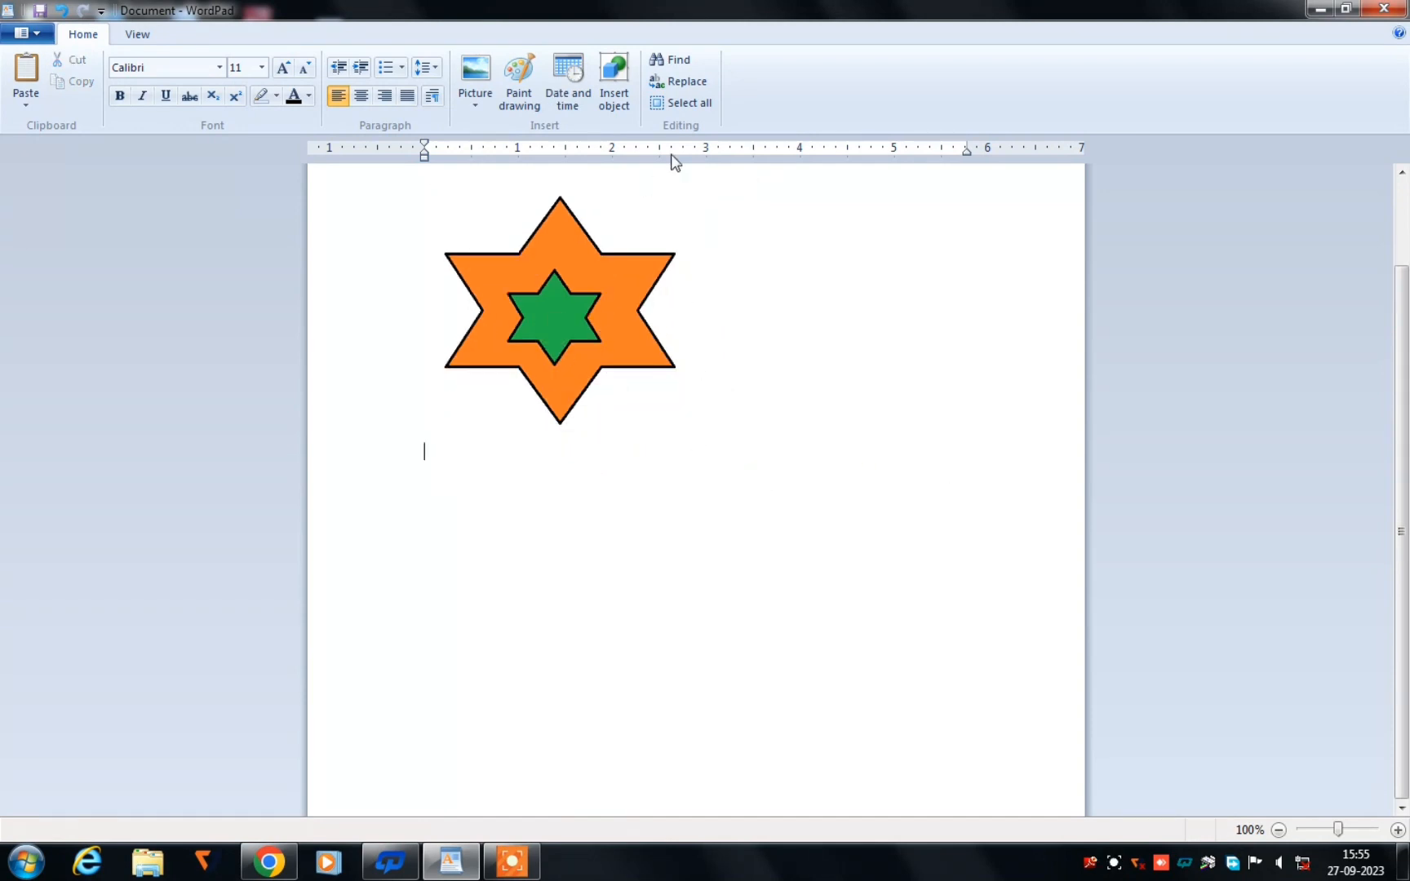
Step: Insert the current date below the star in the 27-09-2023 format and start a new line
{"action": "left_click", "coordinate": [567, 102]}
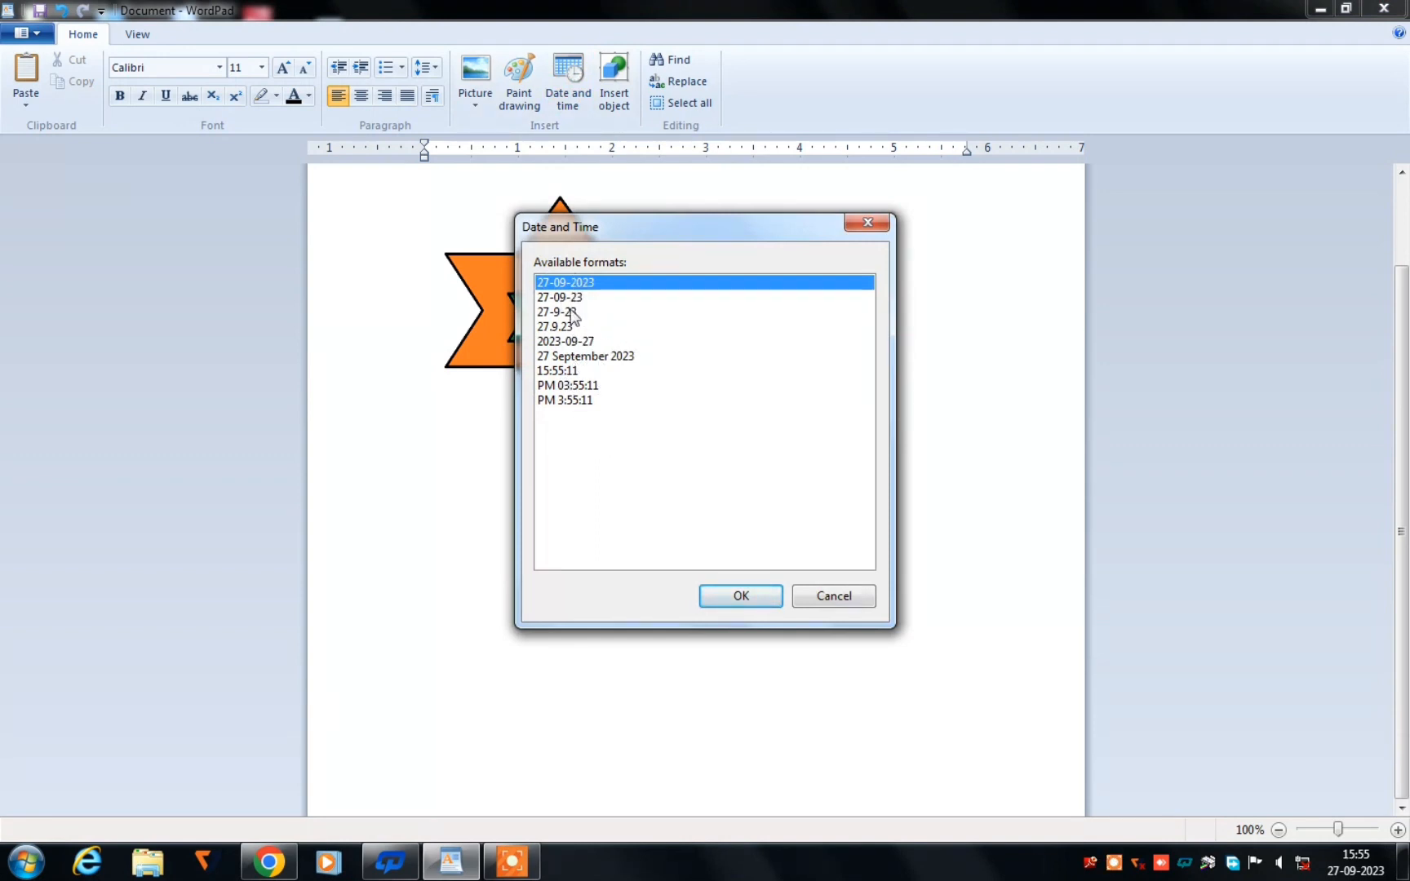
{"action": "left_click", "coordinate": [742, 596]}
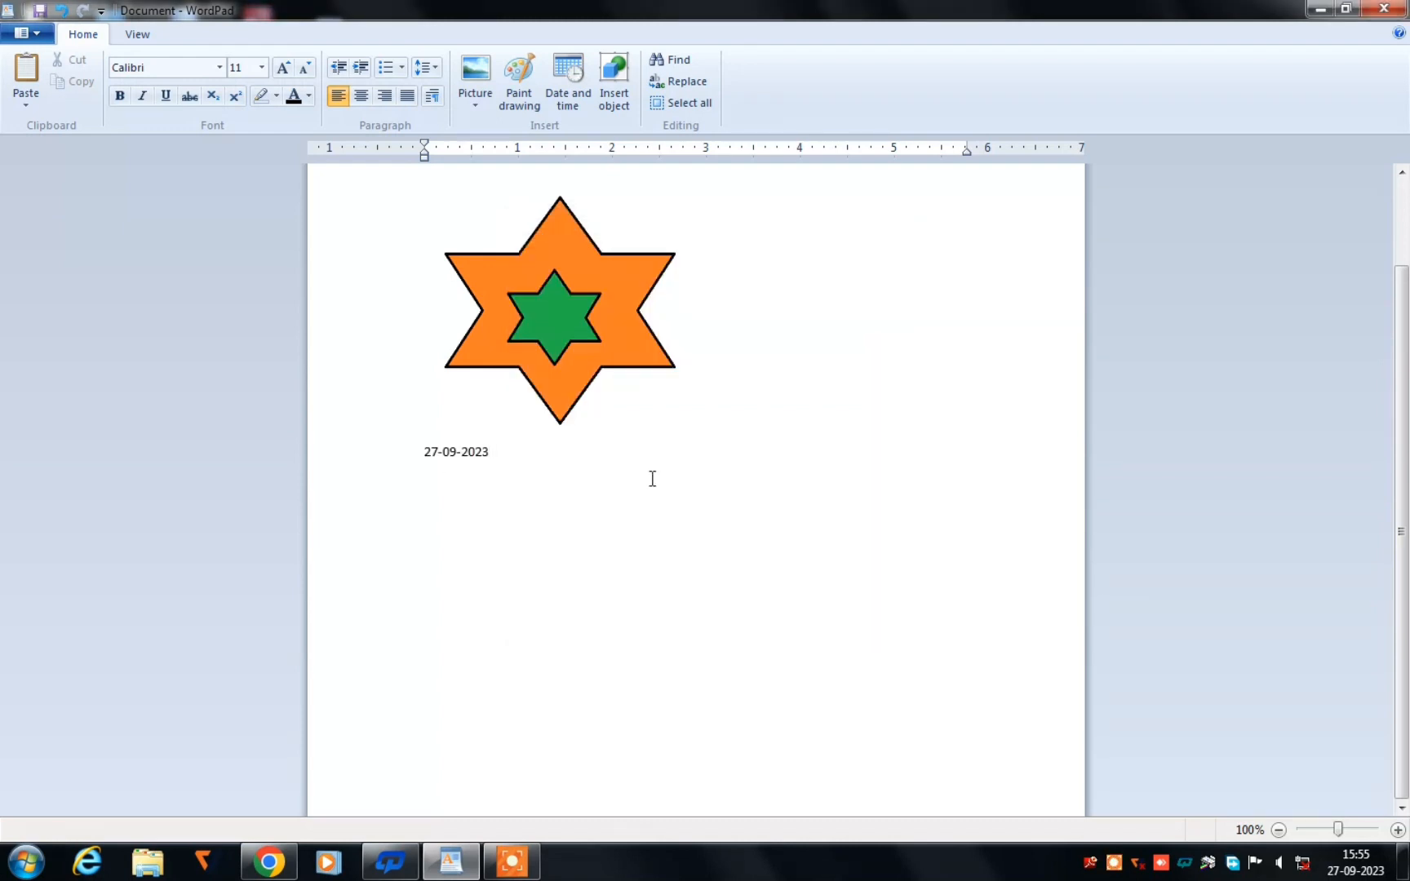
{"action": "key", "text": "Return"}
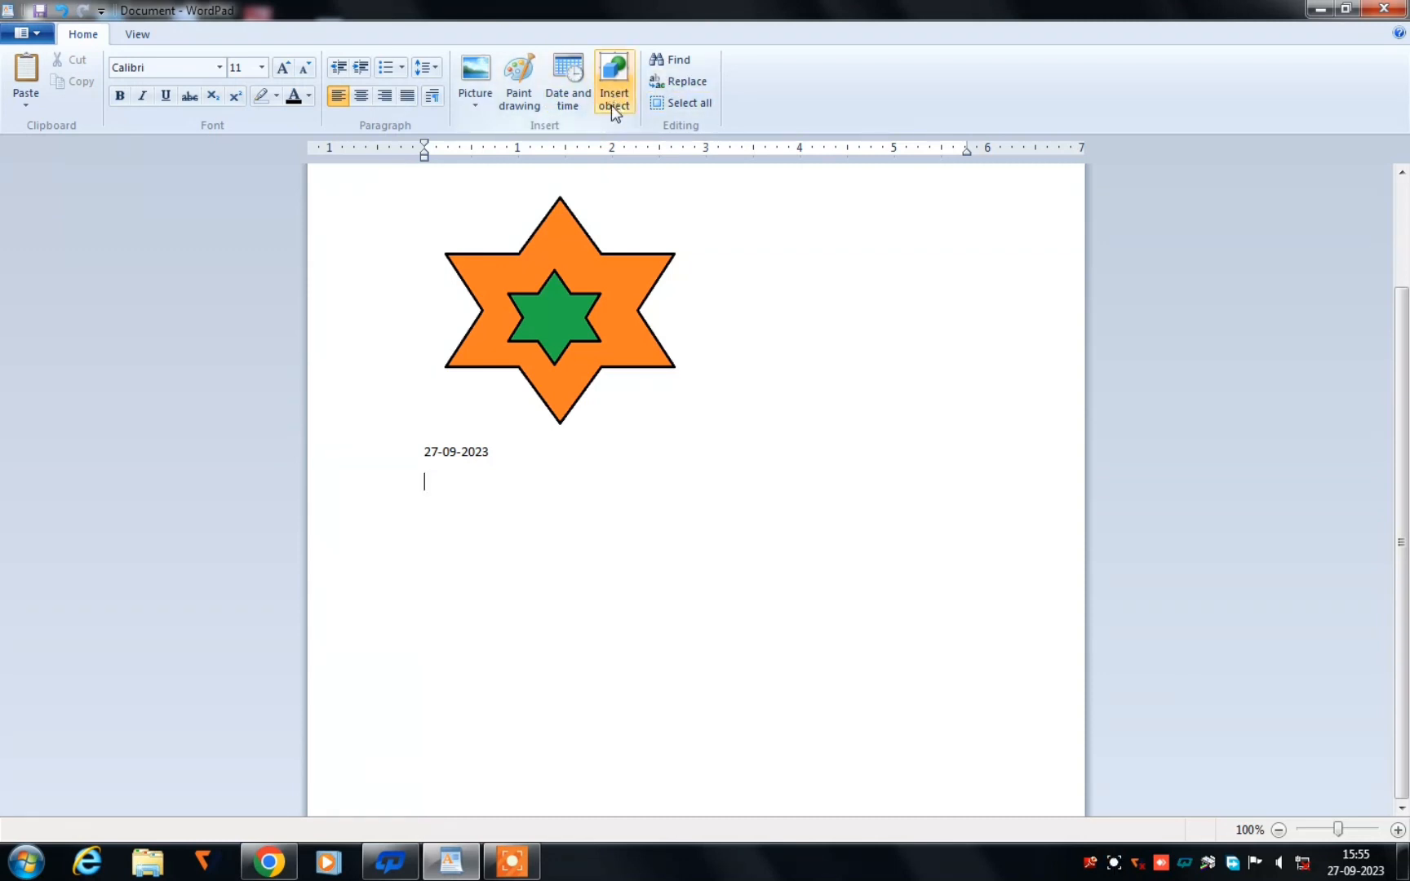
Step: Insert the current time below the date in the PM 03:55:26 format
{"action": "left_click", "coordinate": [580, 103]}
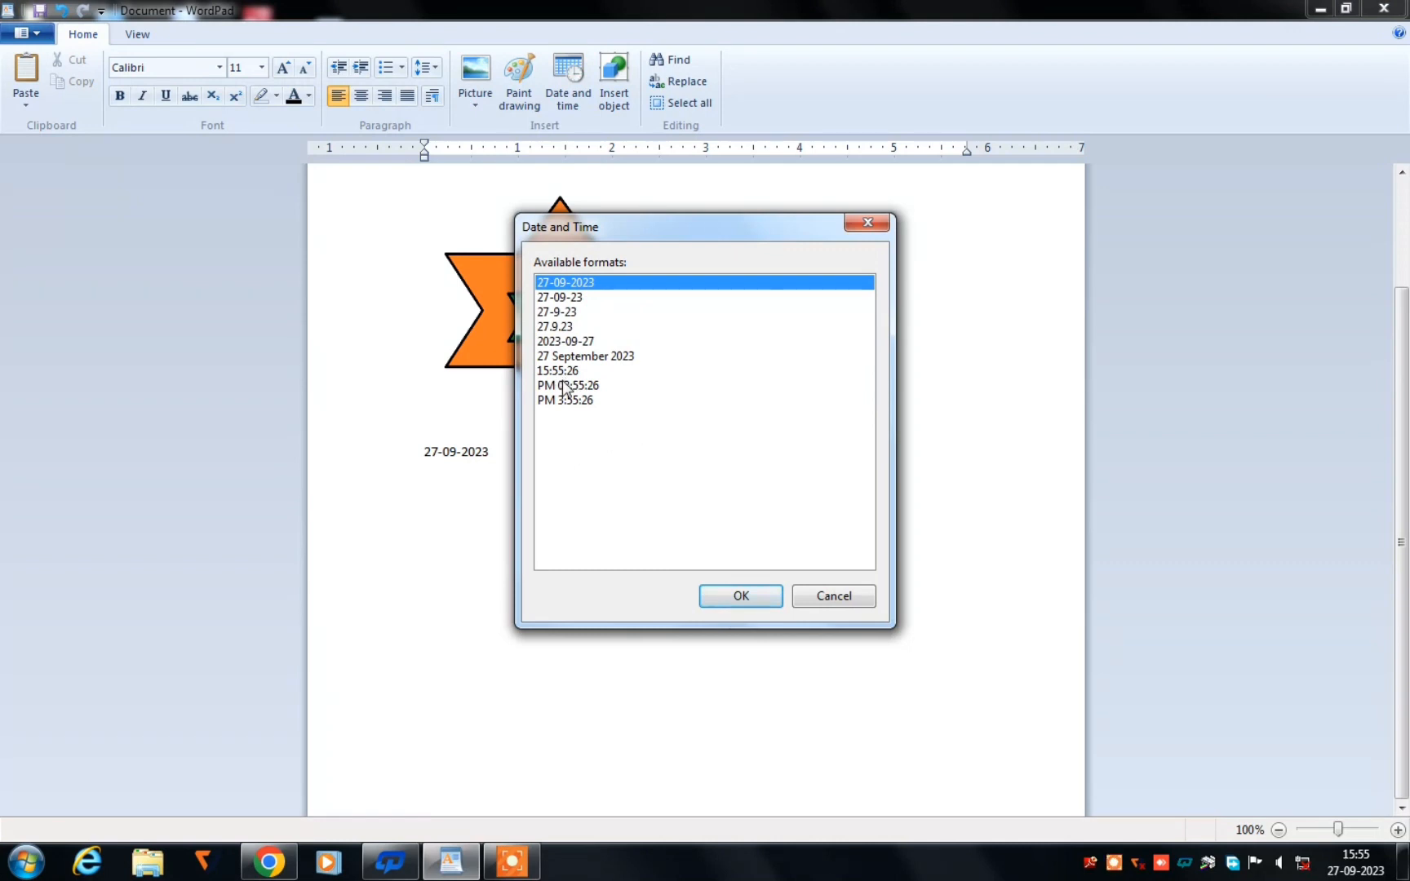
{"action": "left_click", "coordinate": [564, 386]}
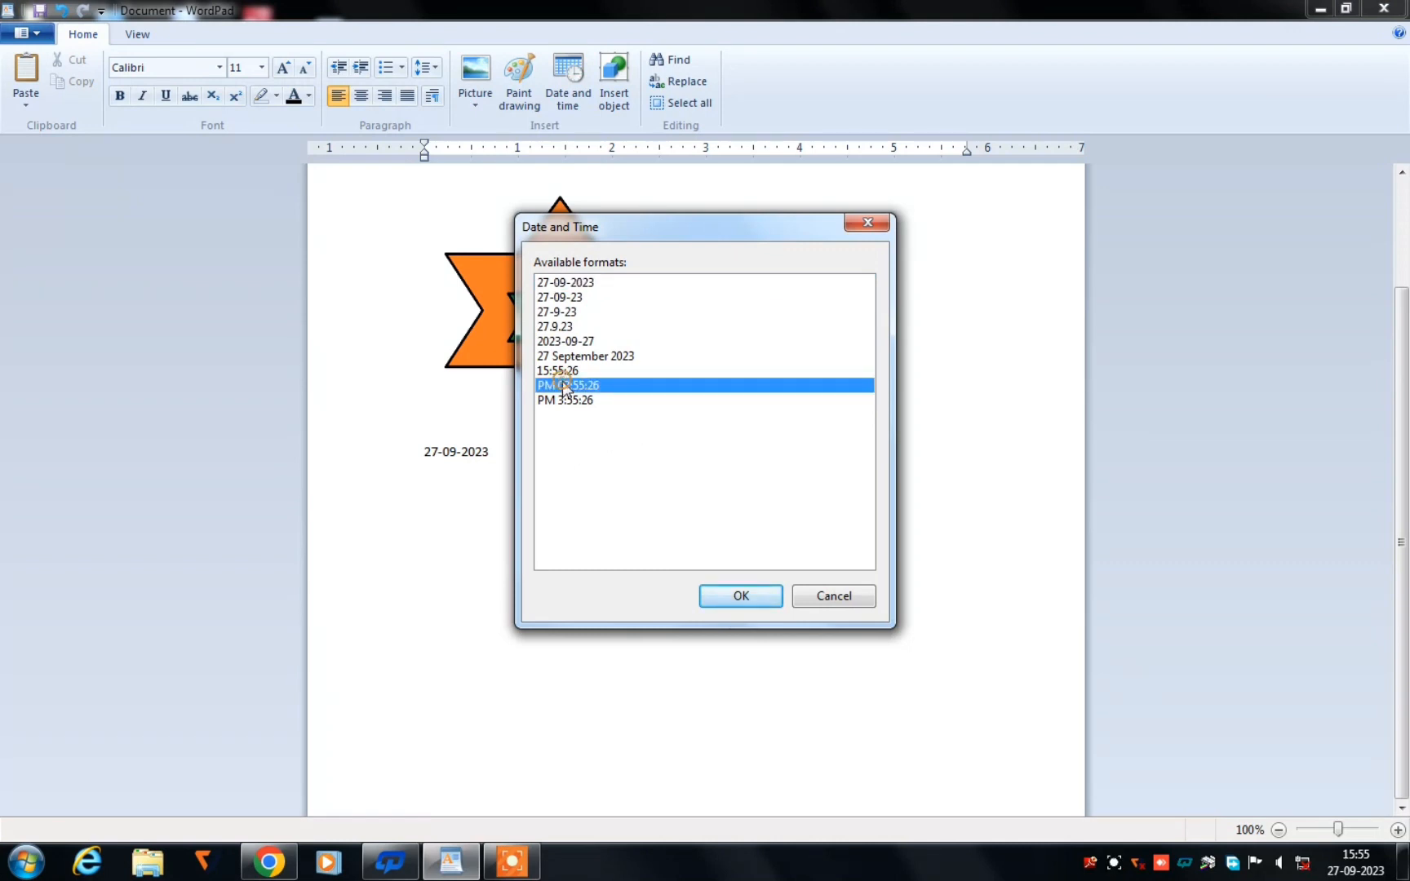
{"action": "left_click", "coordinate": [740, 596]}
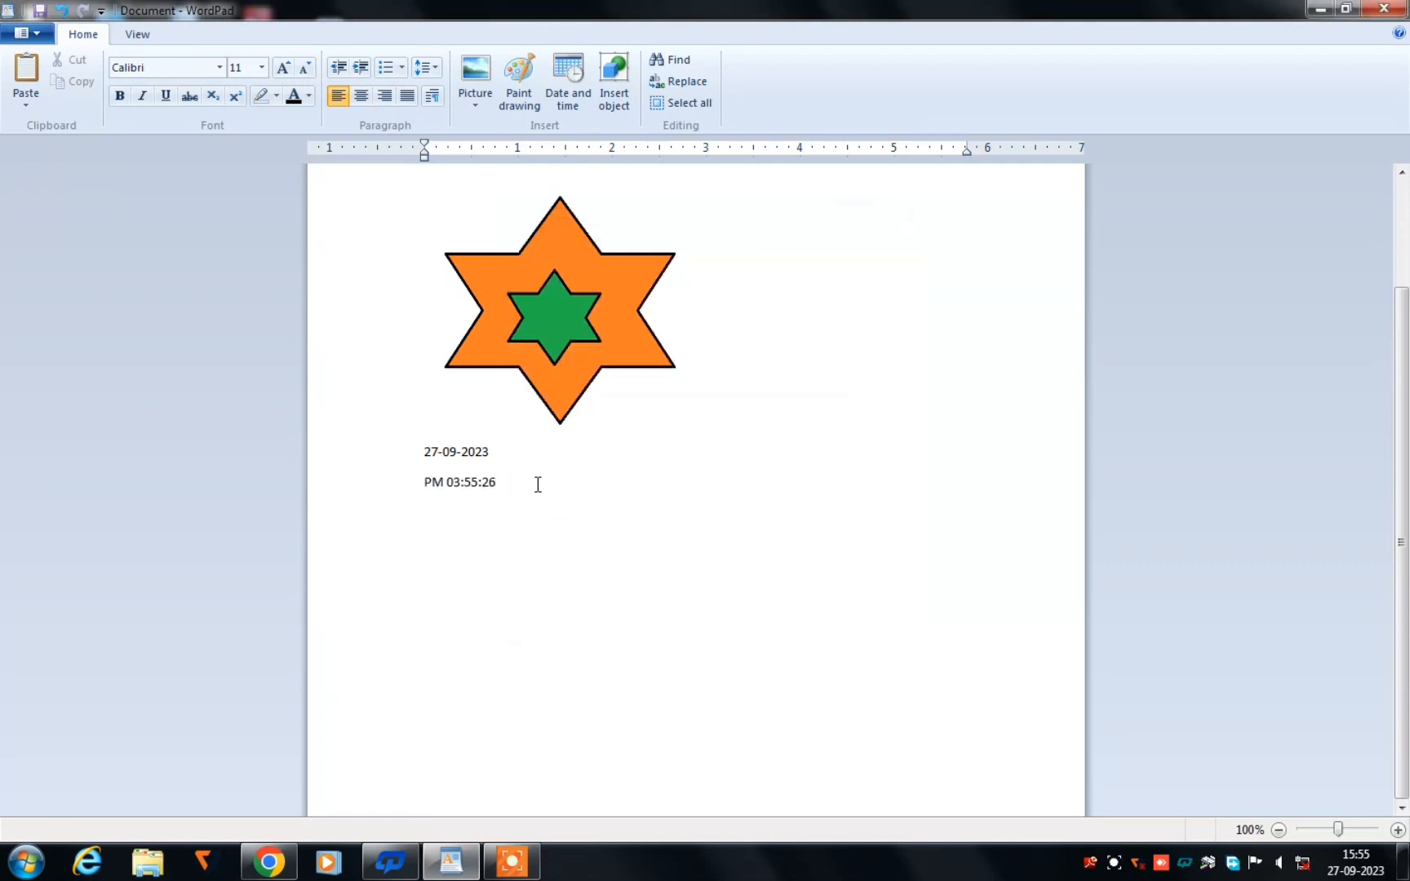
Step: Review the inserted pictures, date and time, and start a new blank document without saving the changes
{"action": "scroll", "coordinate": [572, 619], "scroll_direction": "up", "scroll_amount": 8}
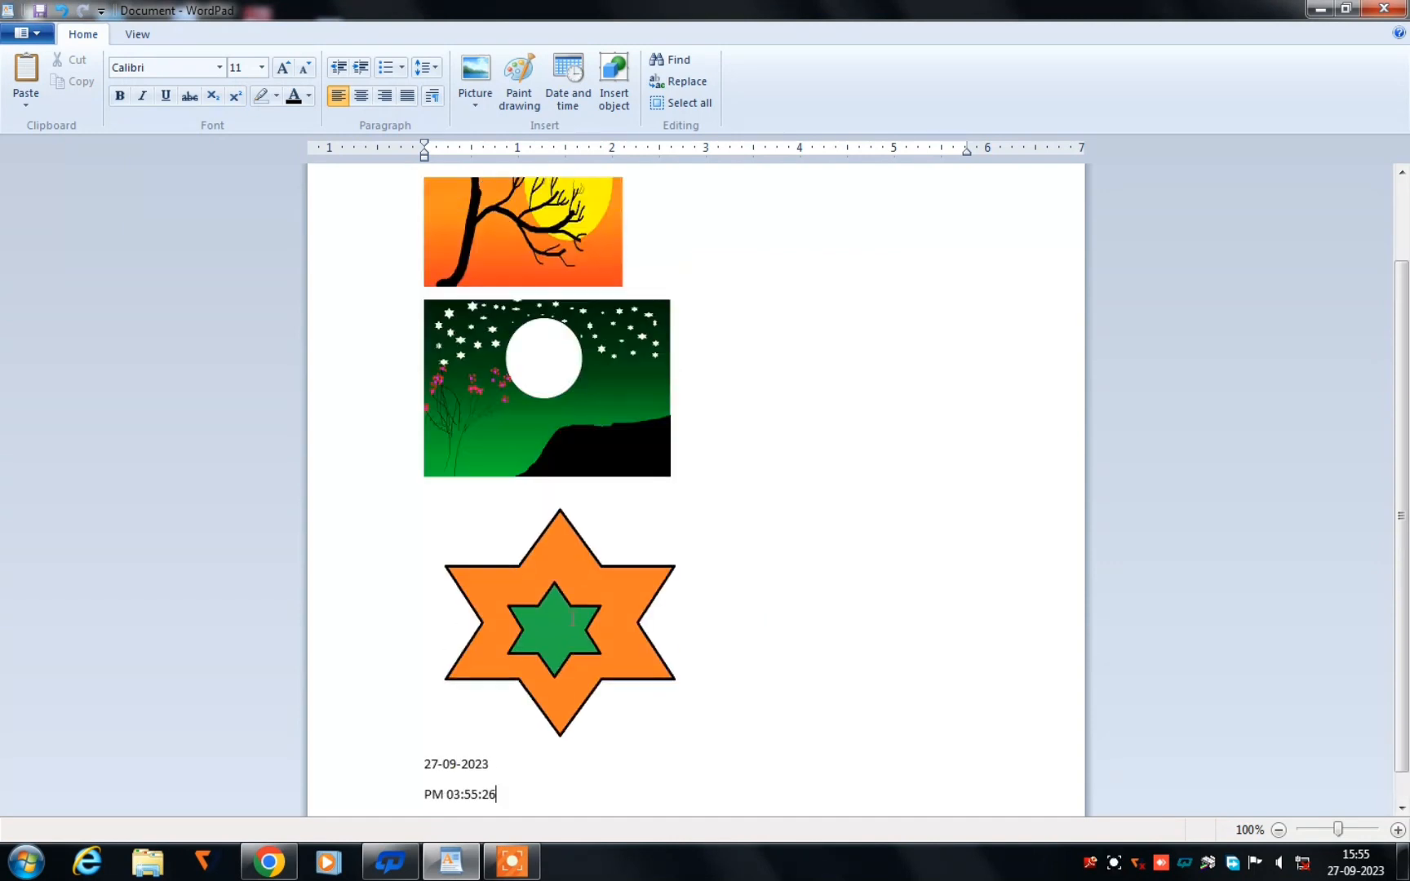
{"action": "scroll", "coordinate": [572, 619], "scroll_direction": "down", "scroll_amount": 3}
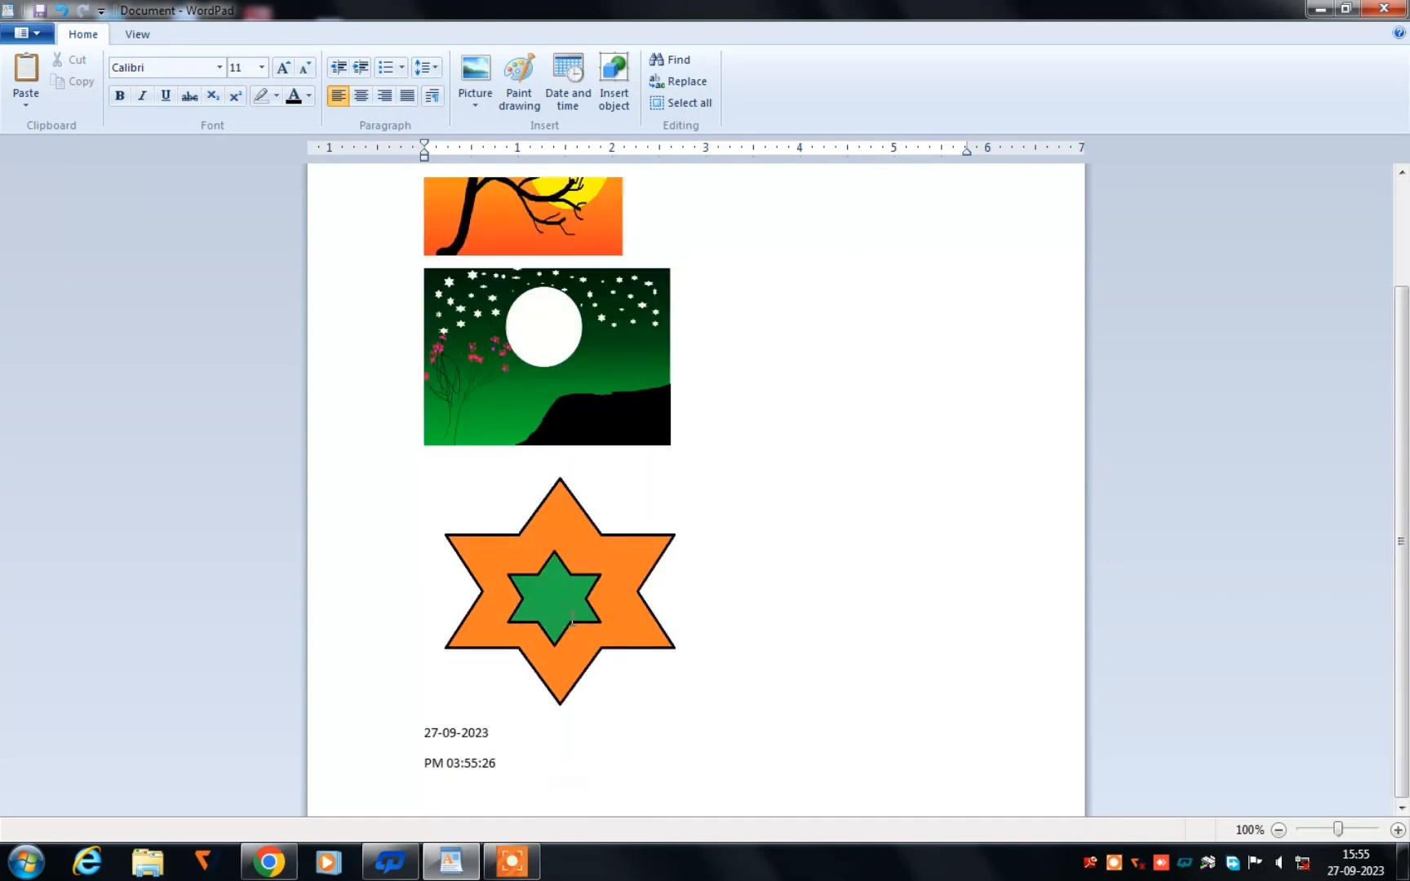
{"action": "scroll", "coordinate": [571, 618], "scroll_direction": "up", "scroll_amount": 2}
{"action": "left_click", "coordinate": [27, 34]}
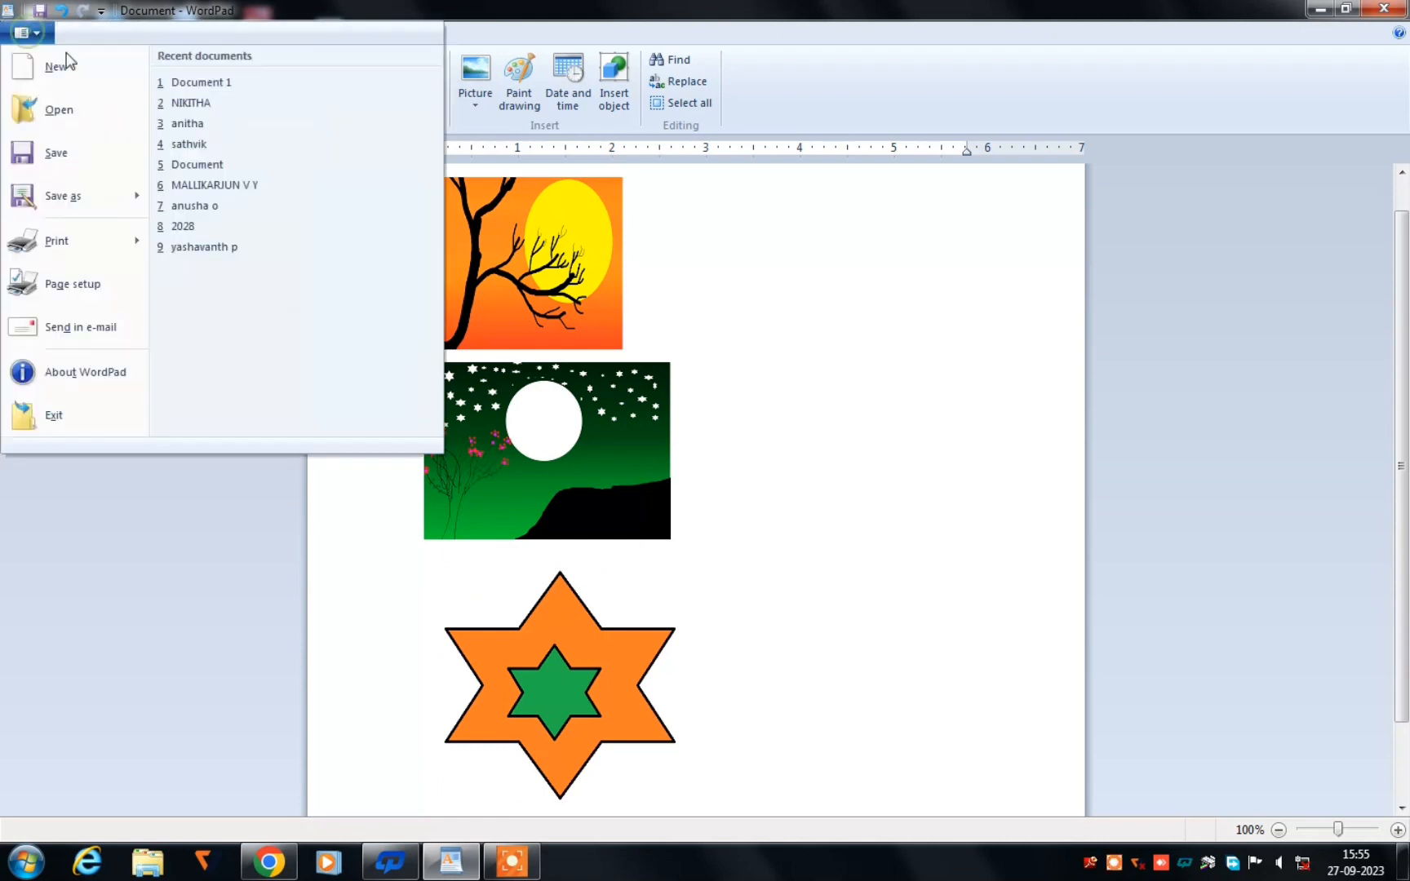
{"action": "left_click", "coordinate": [55, 67]}
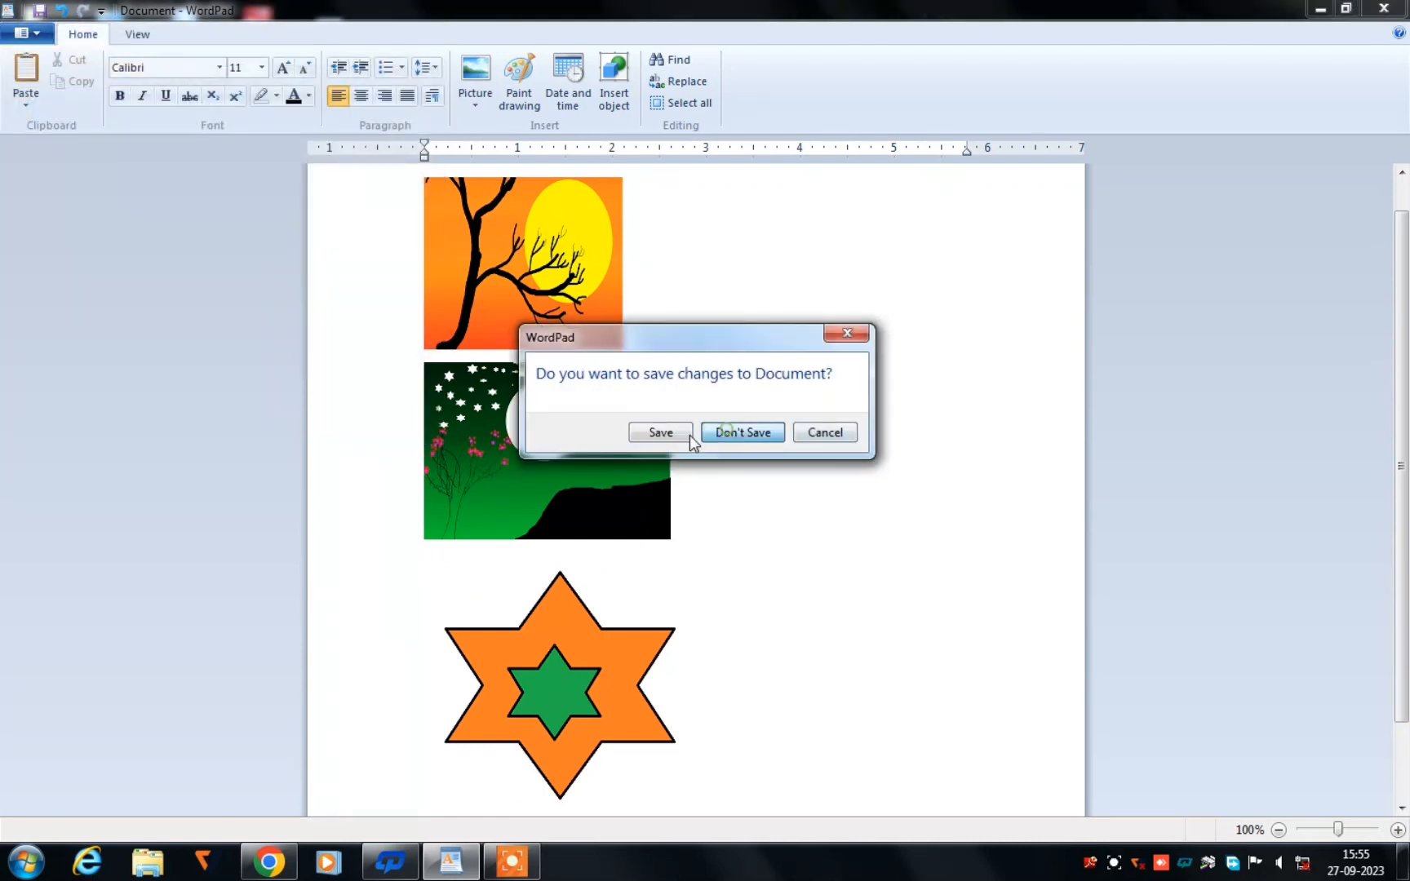
{"action": "left_click", "coordinate": [741, 431]}
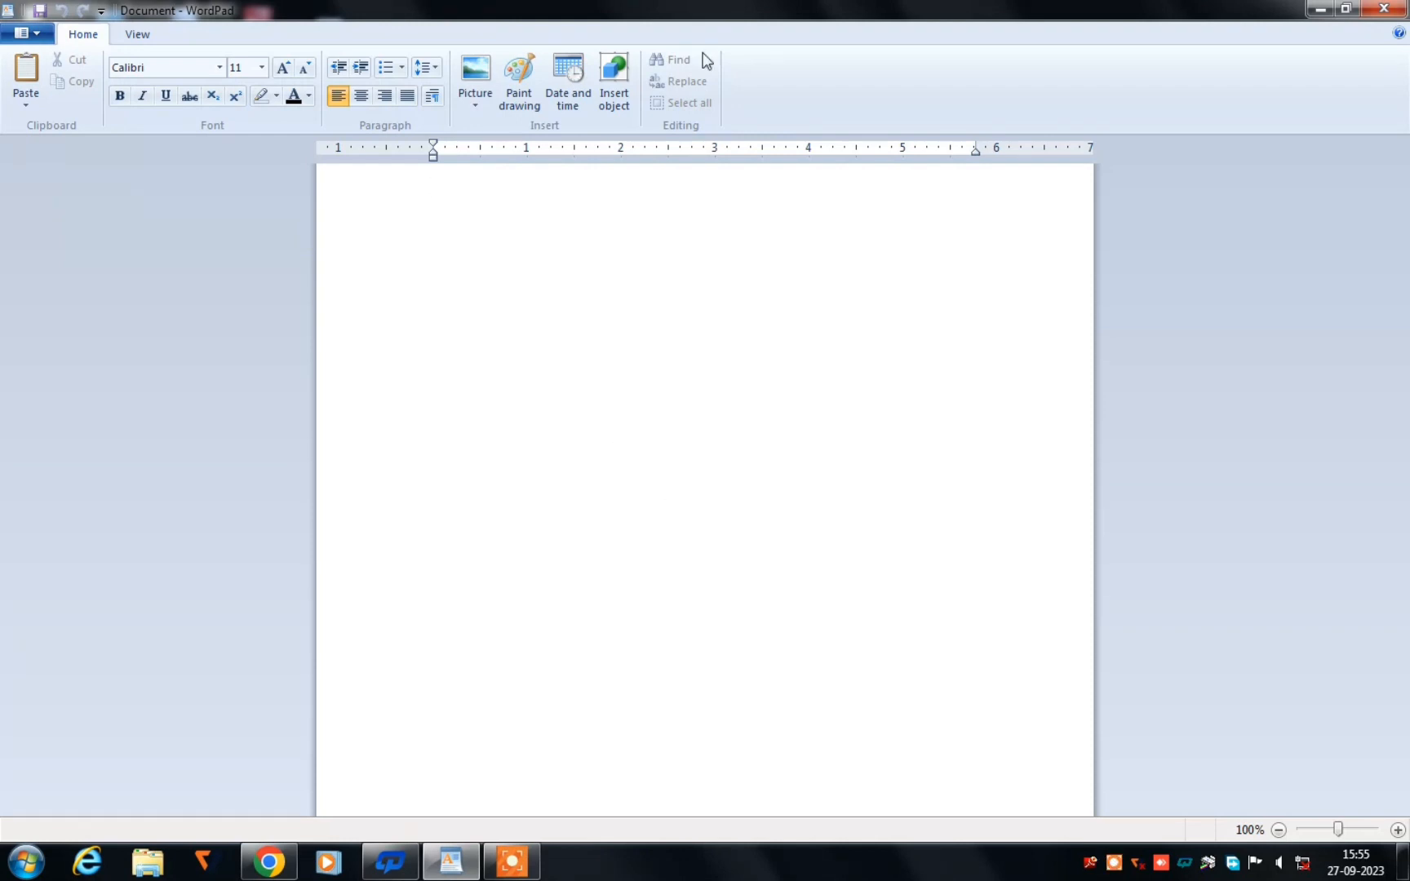
Step: Insert a new Microsoft Office PowerPoint Presentation object into the blank document, displayed as an icon
{"action": "left_click", "coordinate": [609, 106]}
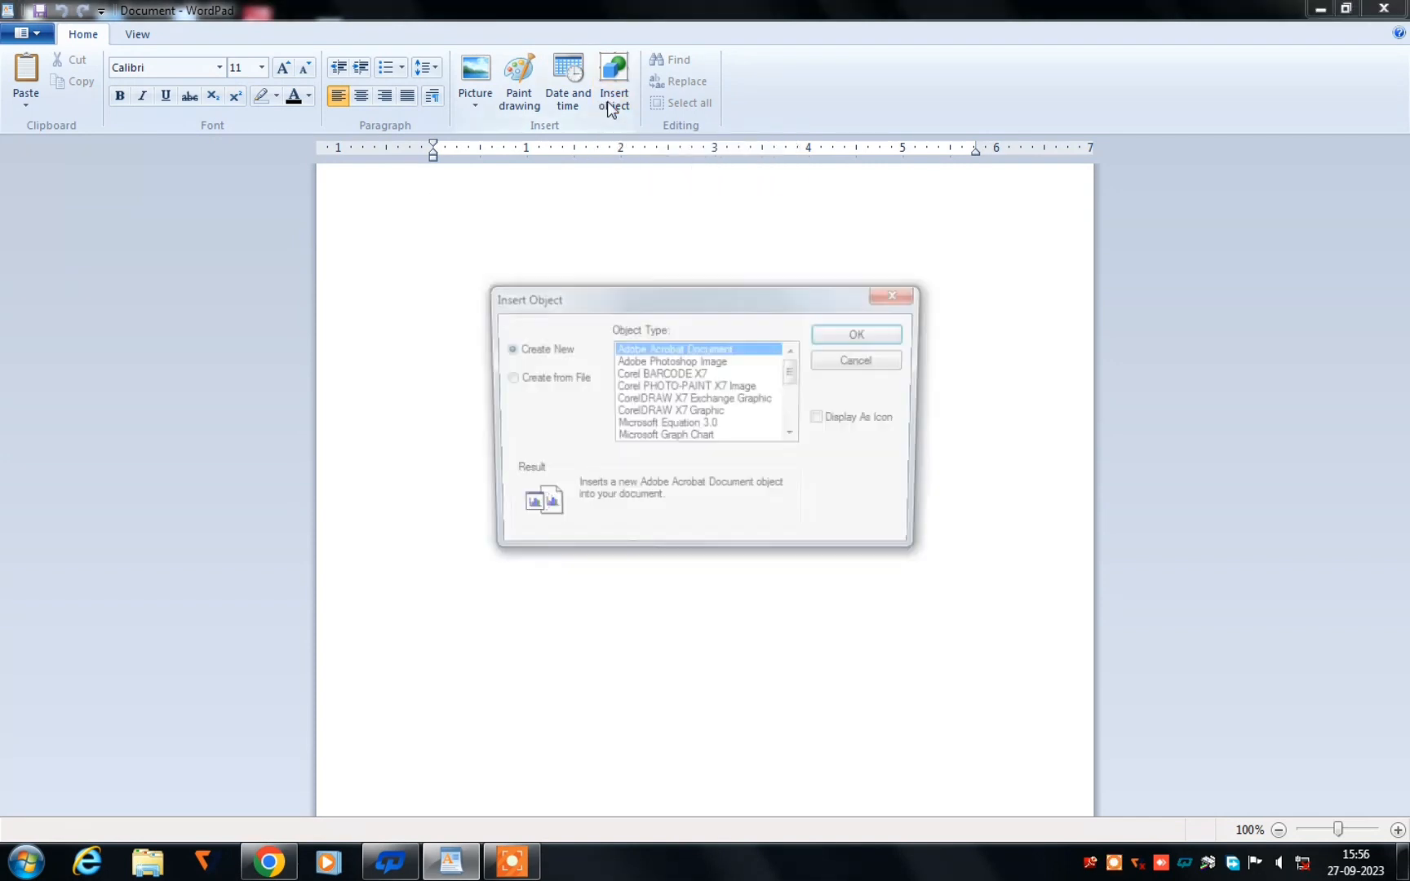
{"action": "left_click", "coordinate": [794, 437]}
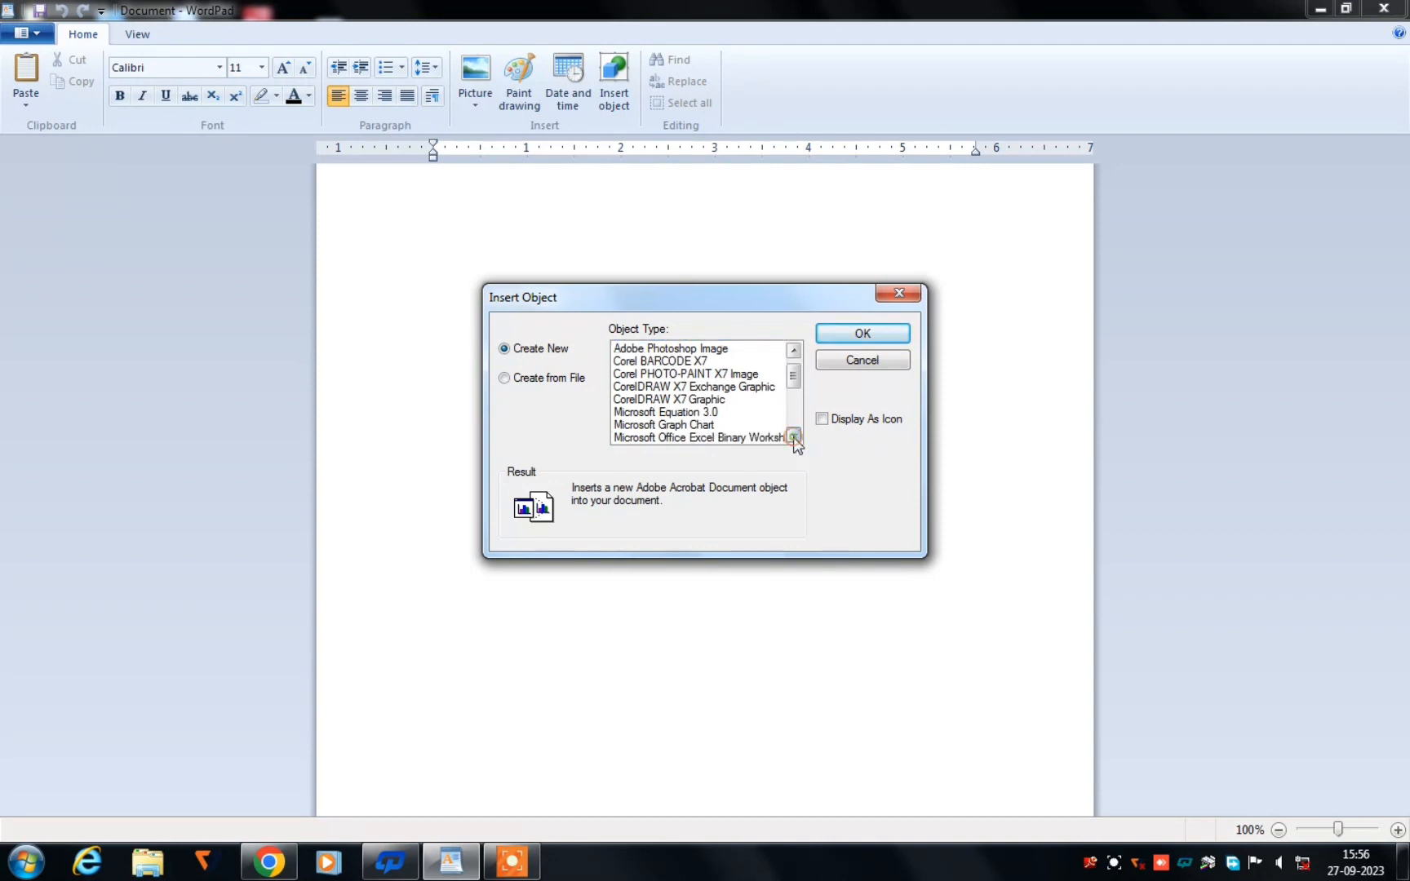
{"action": "left_click", "coordinate": [794, 436]}
{"action": "left_click", "coordinate": [794, 436]}
{"action": "left_click", "coordinate": [794, 437]}
{"action": "left_click", "coordinate": [794, 436]}
{"action": "left_click", "coordinate": [793, 436]}
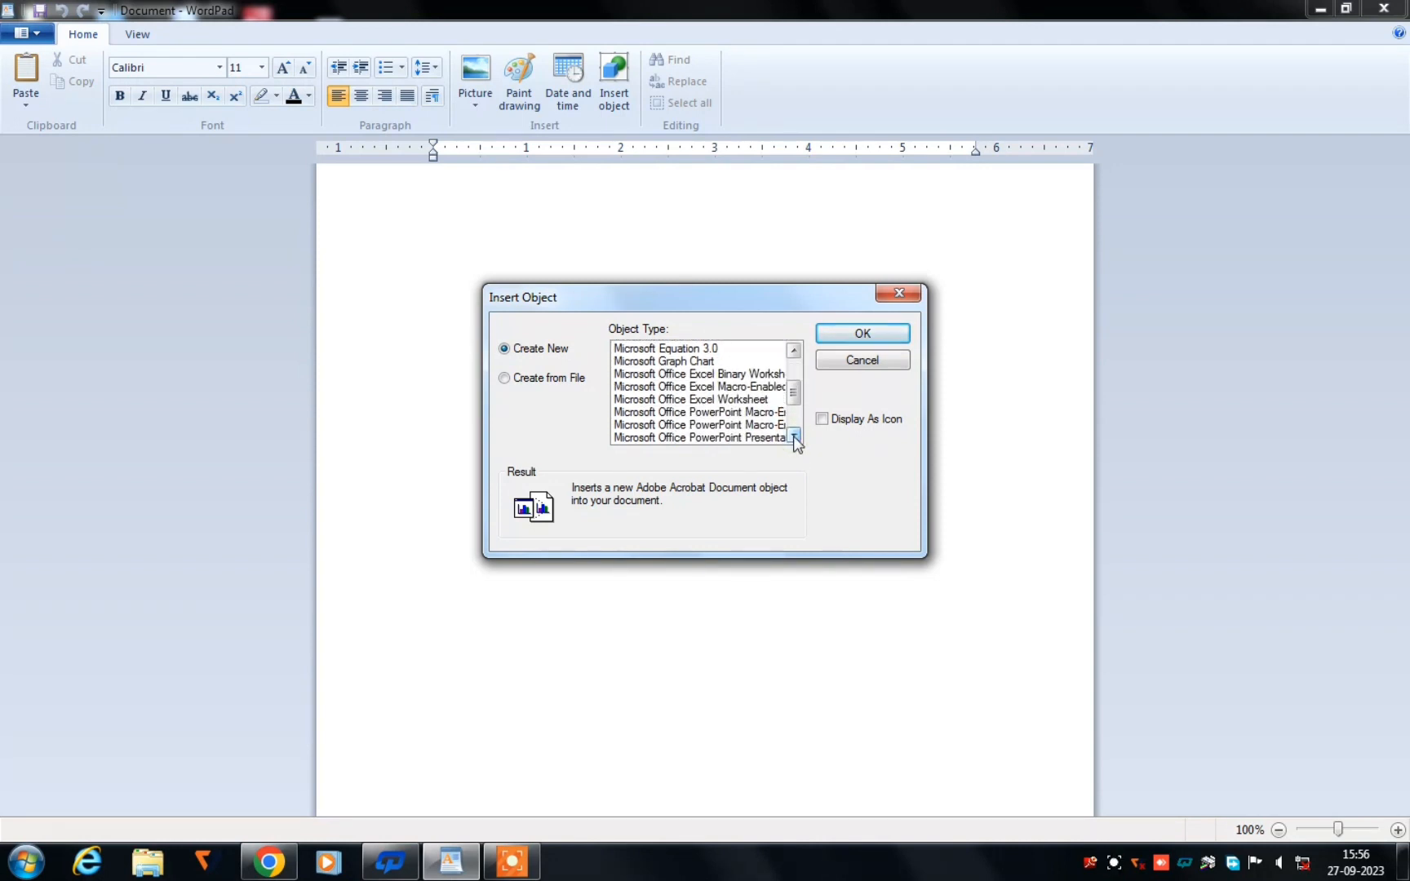
{"action": "left_click", "coordinate": [711, 415]}
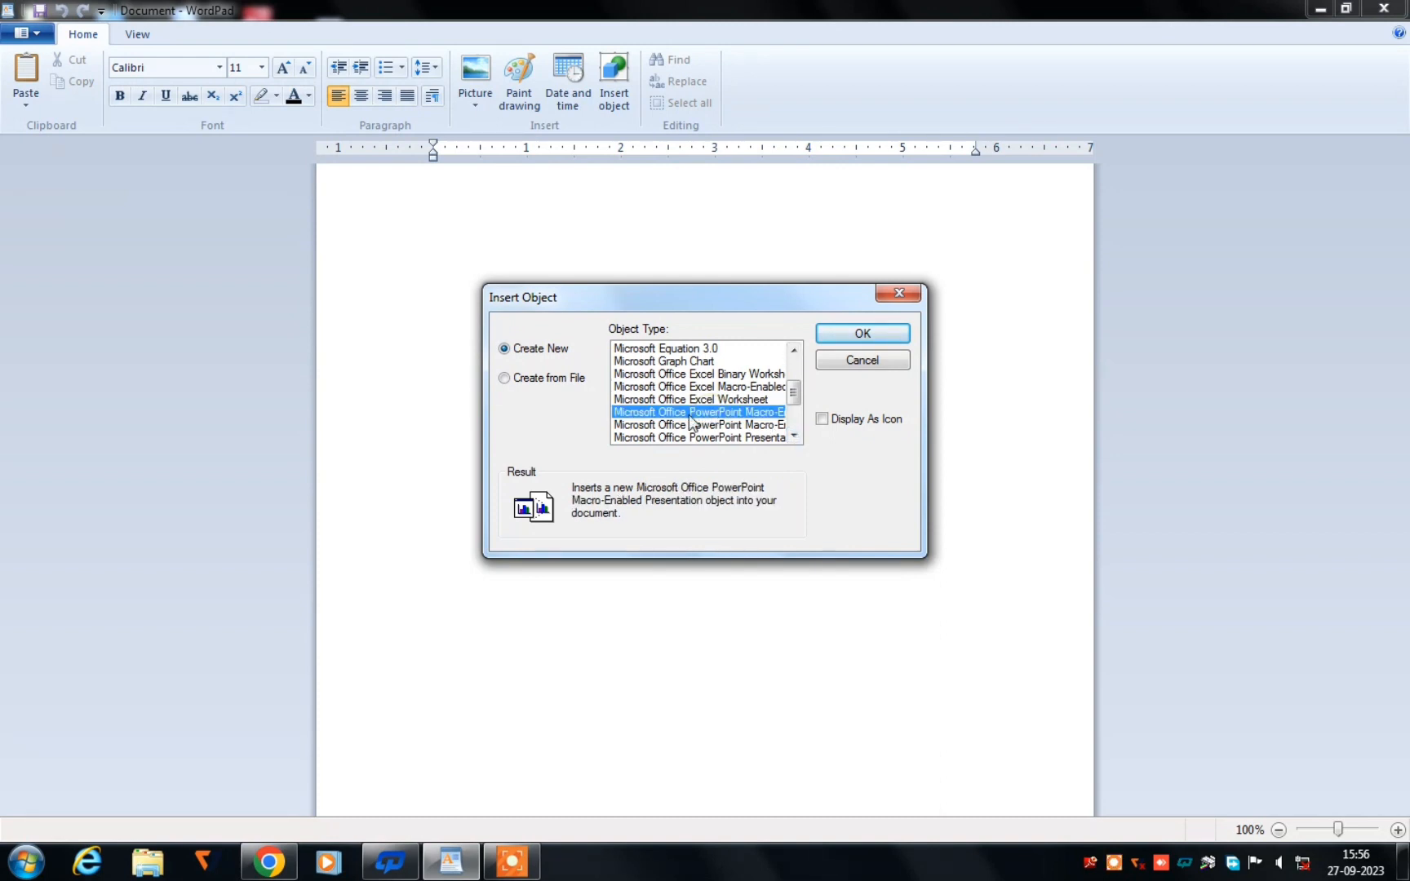
{"action": "left_click", "coordinate": [796, 438]}
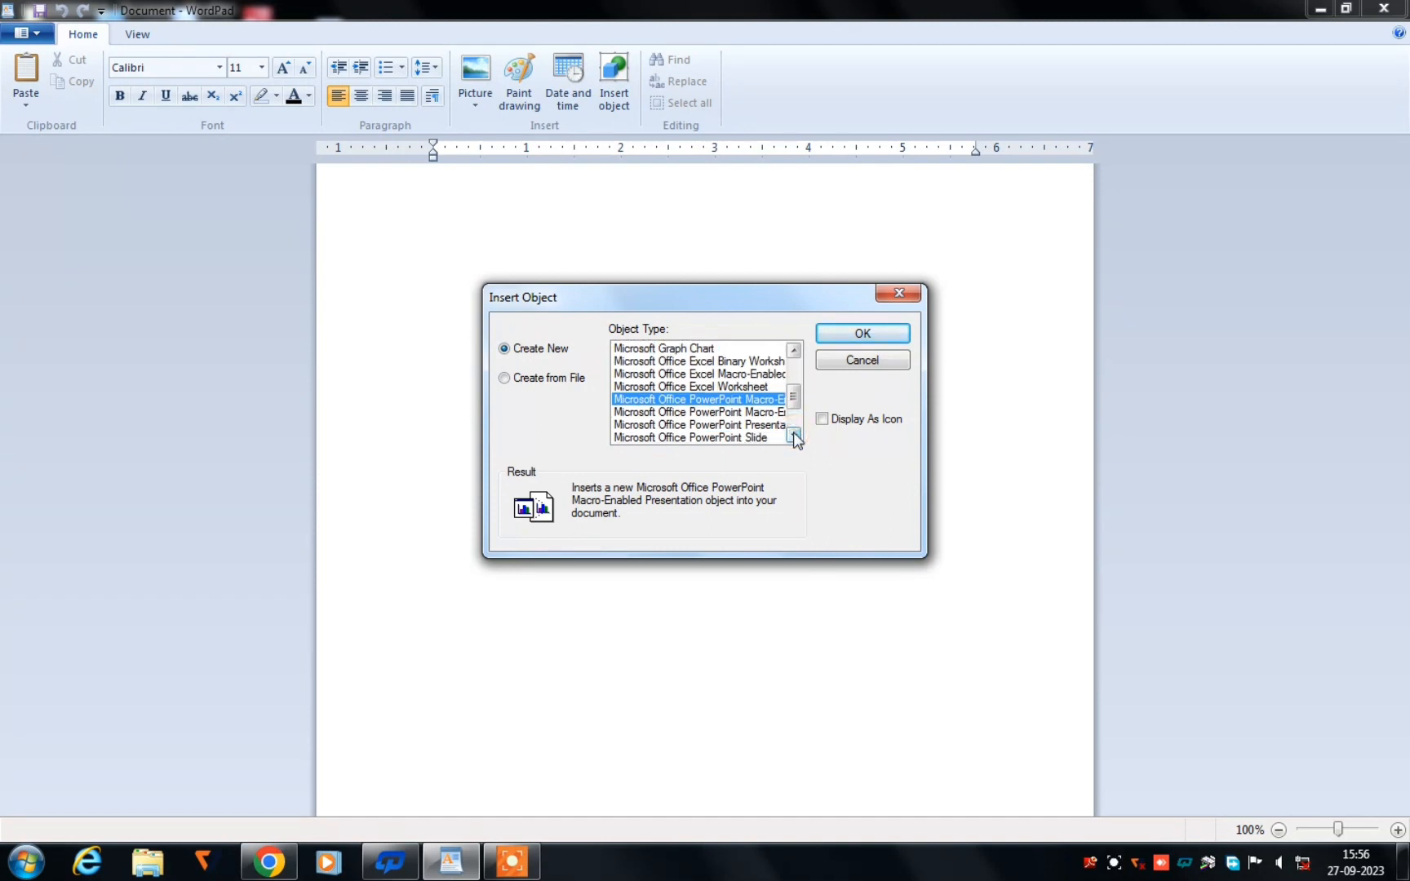
{"action": "left_click", "coordinate": [707, 417]}
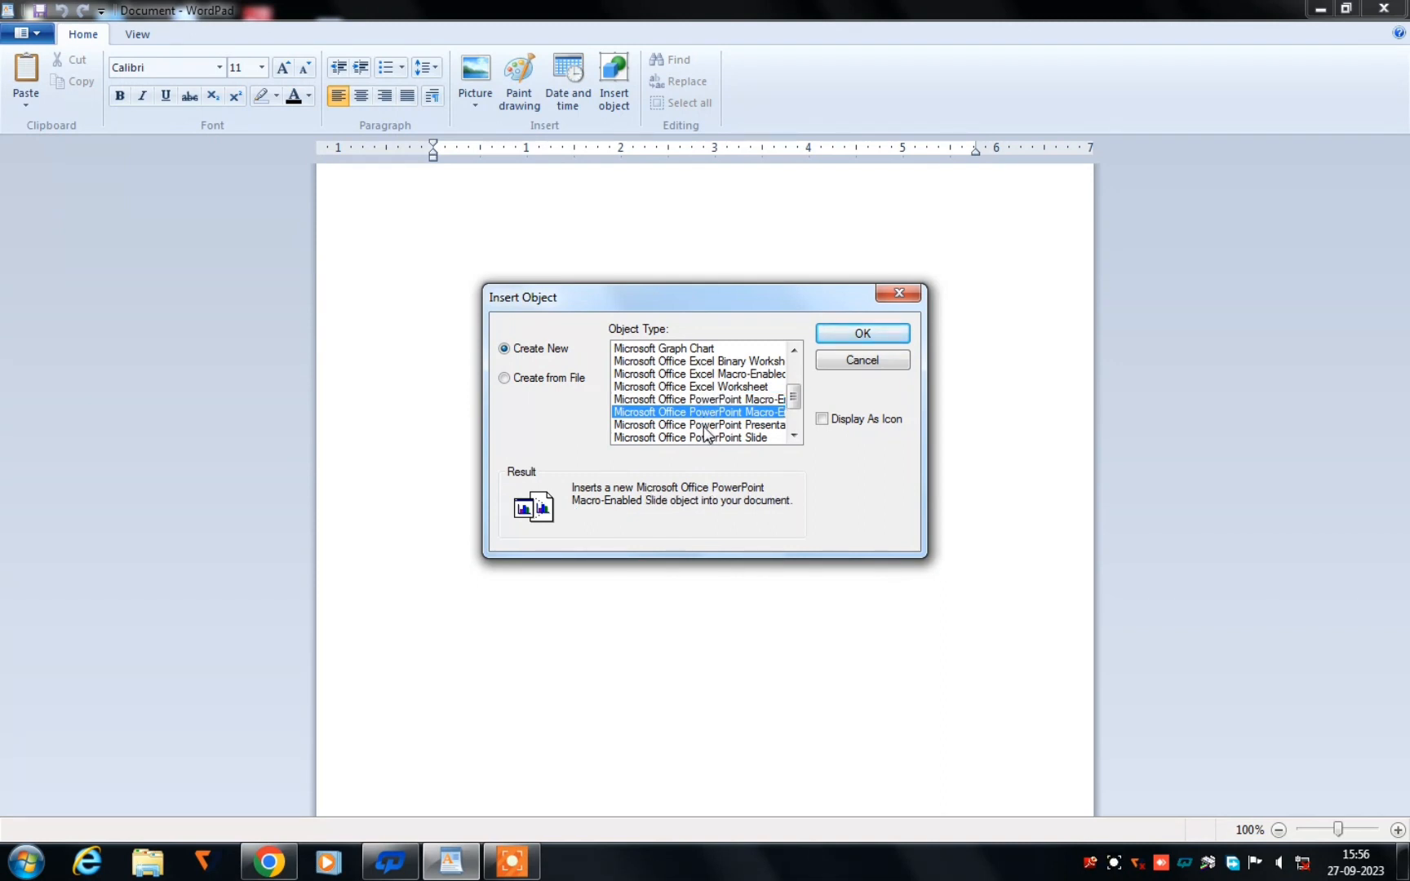
{"action": "left_click", "coordinate": [707, 425]}
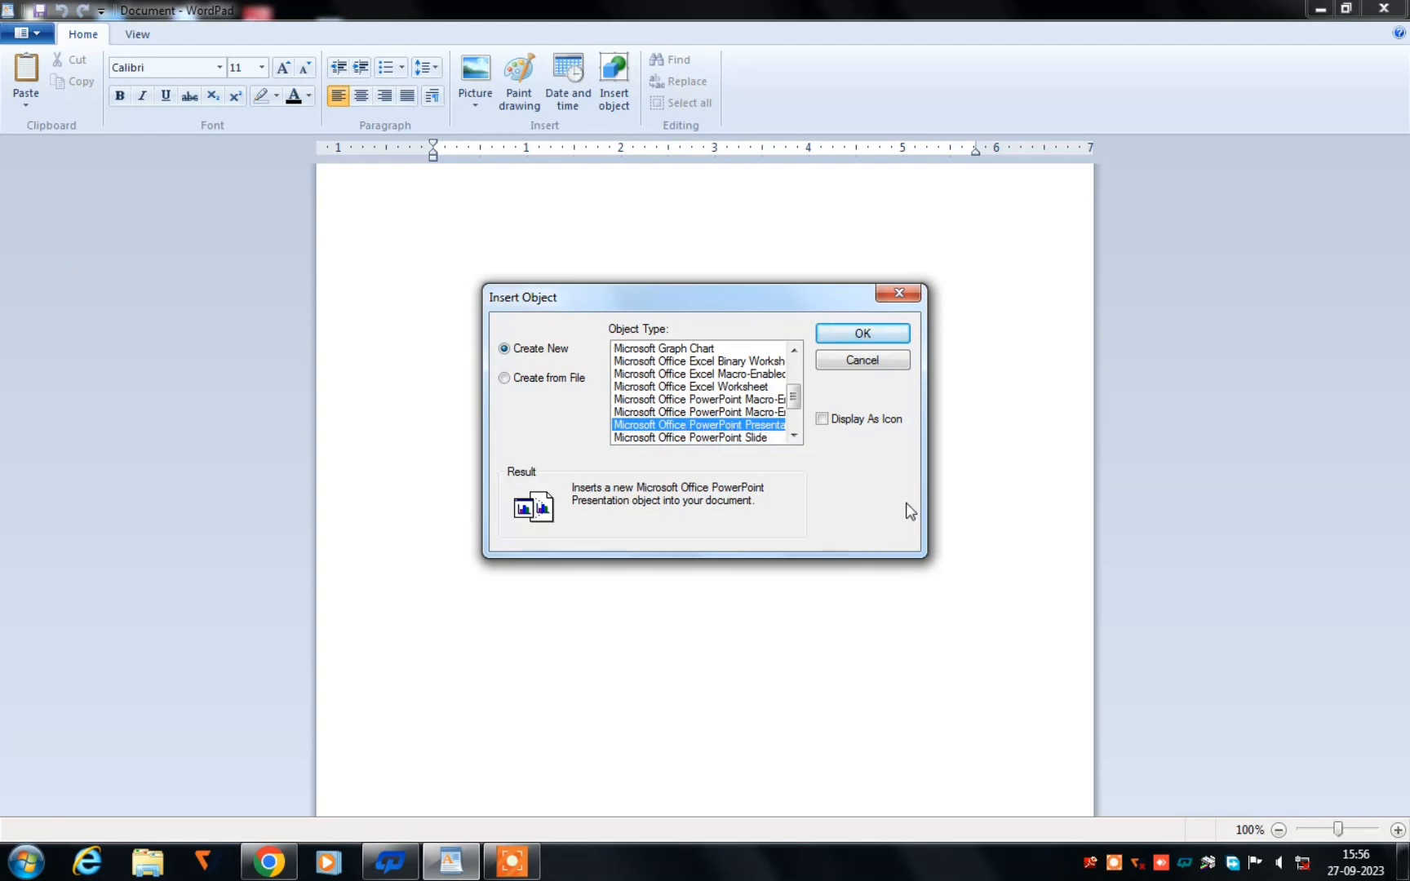
{"action": "left_click", "coordinate": [822, 419]}
{"action": "left_click", "coordinate": [865, 334]}
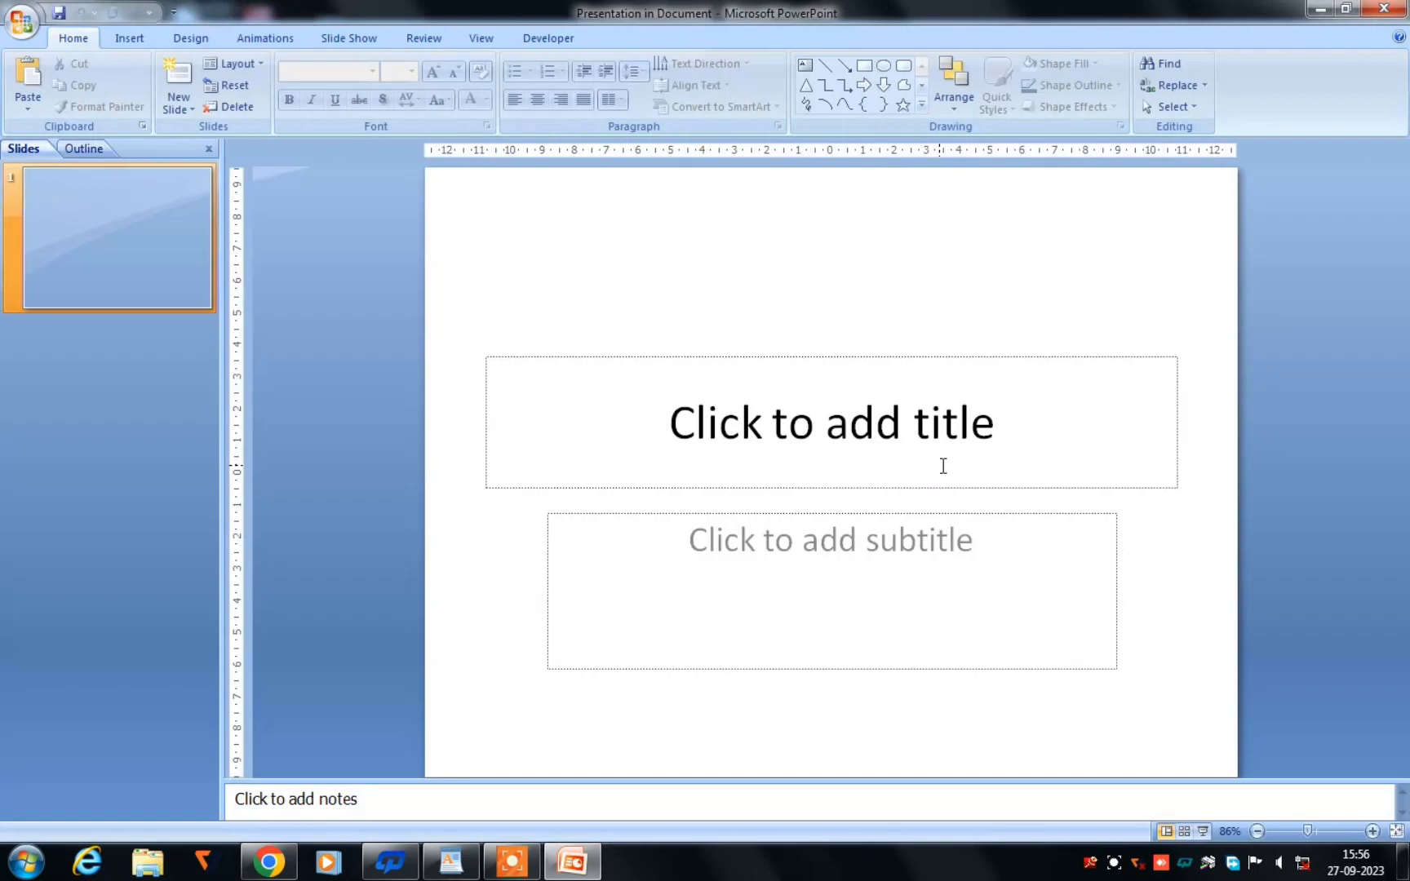
{"action": "left_click", "coordinate": [1119, 864]}
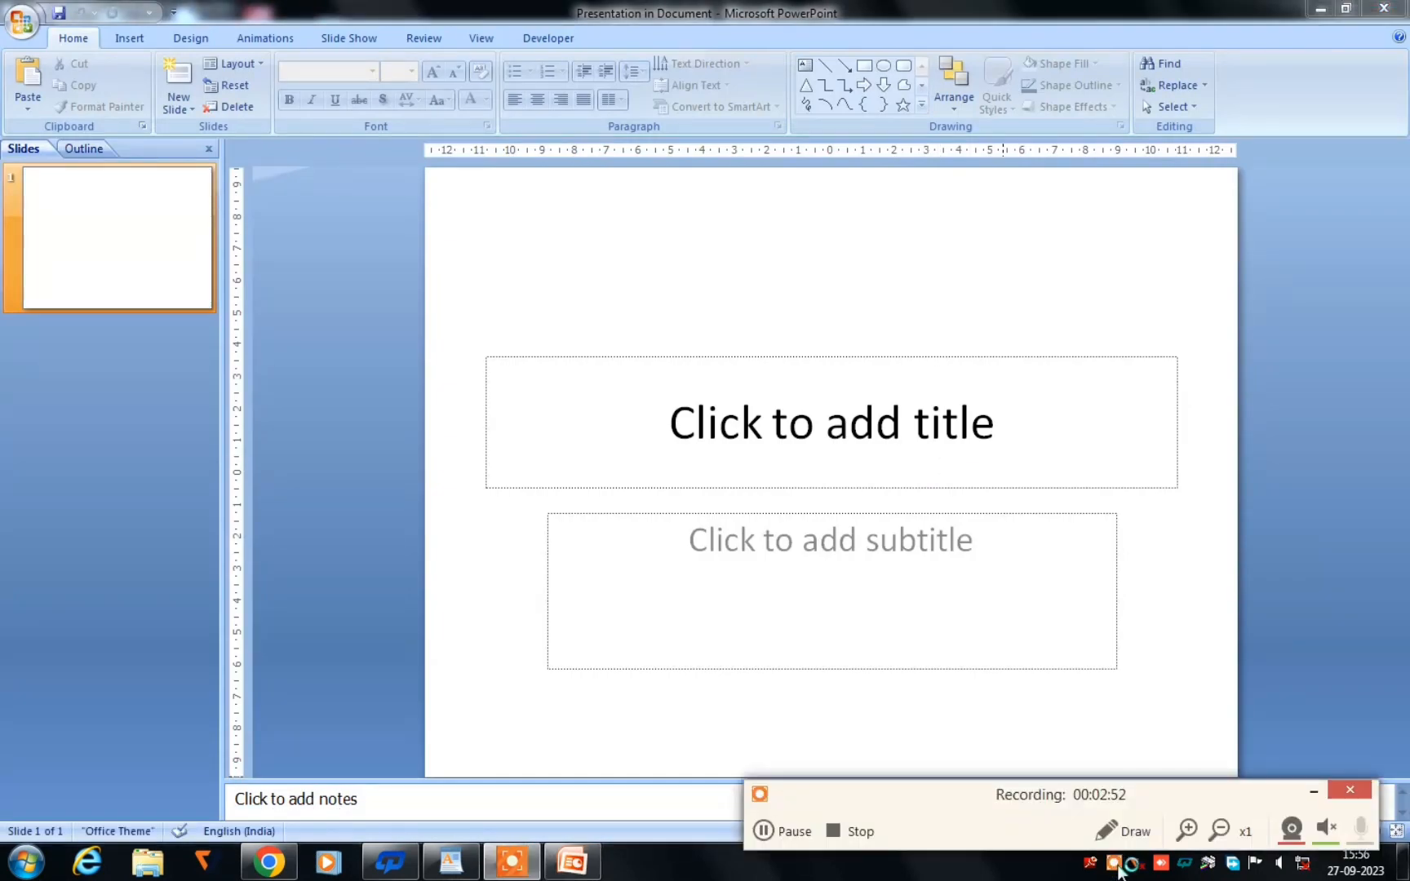
{"action": "left_click", "coordinate": [1313, 790]}
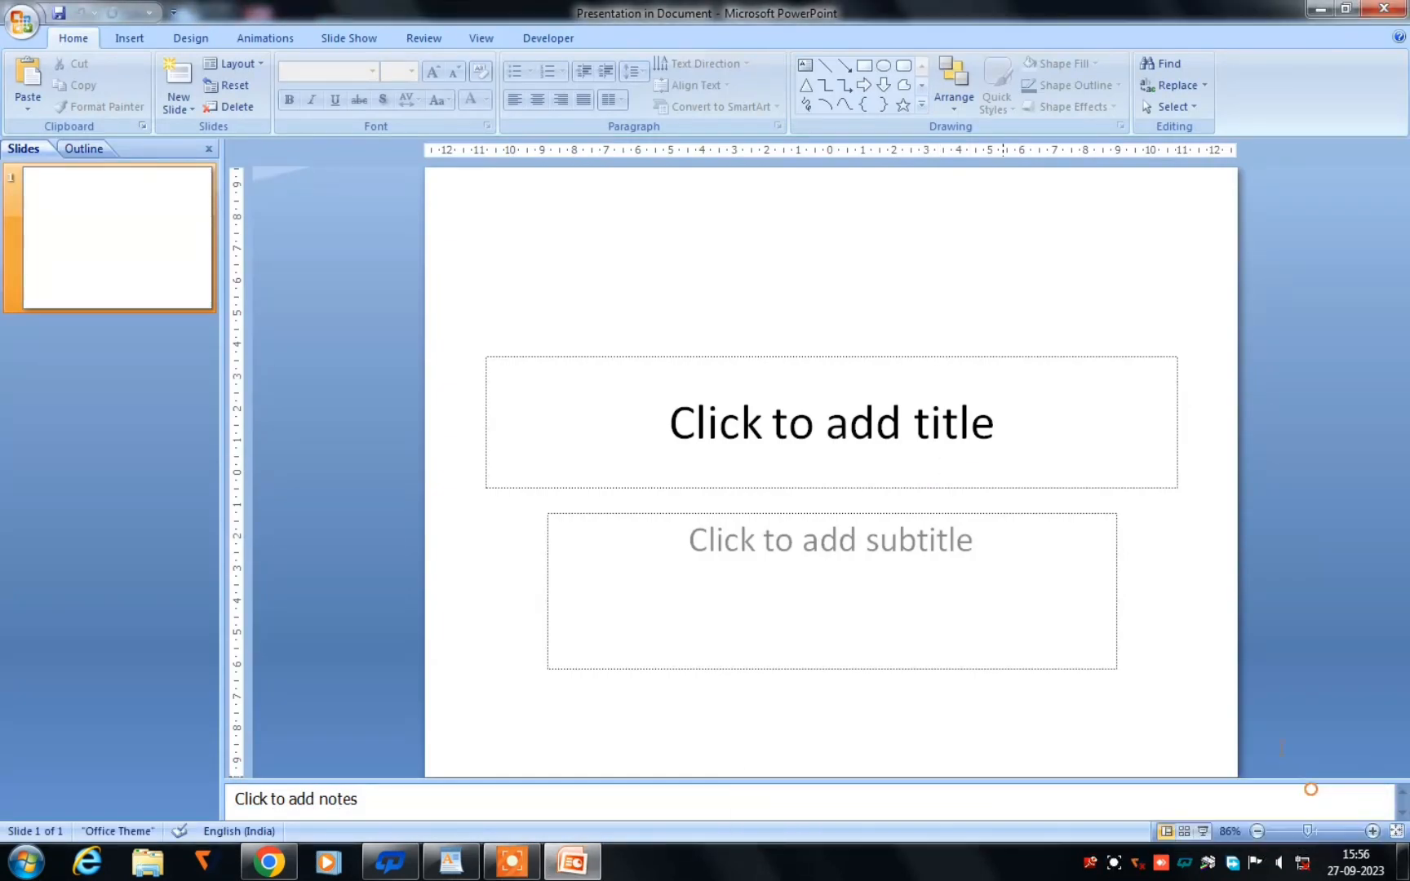
Step: Enter "vedic" as the slide's title and "hosadurga" as its subtitle
{"action": "left_click", "coordinate": [788, 460]}
{"action": "type", "text": "ve"}
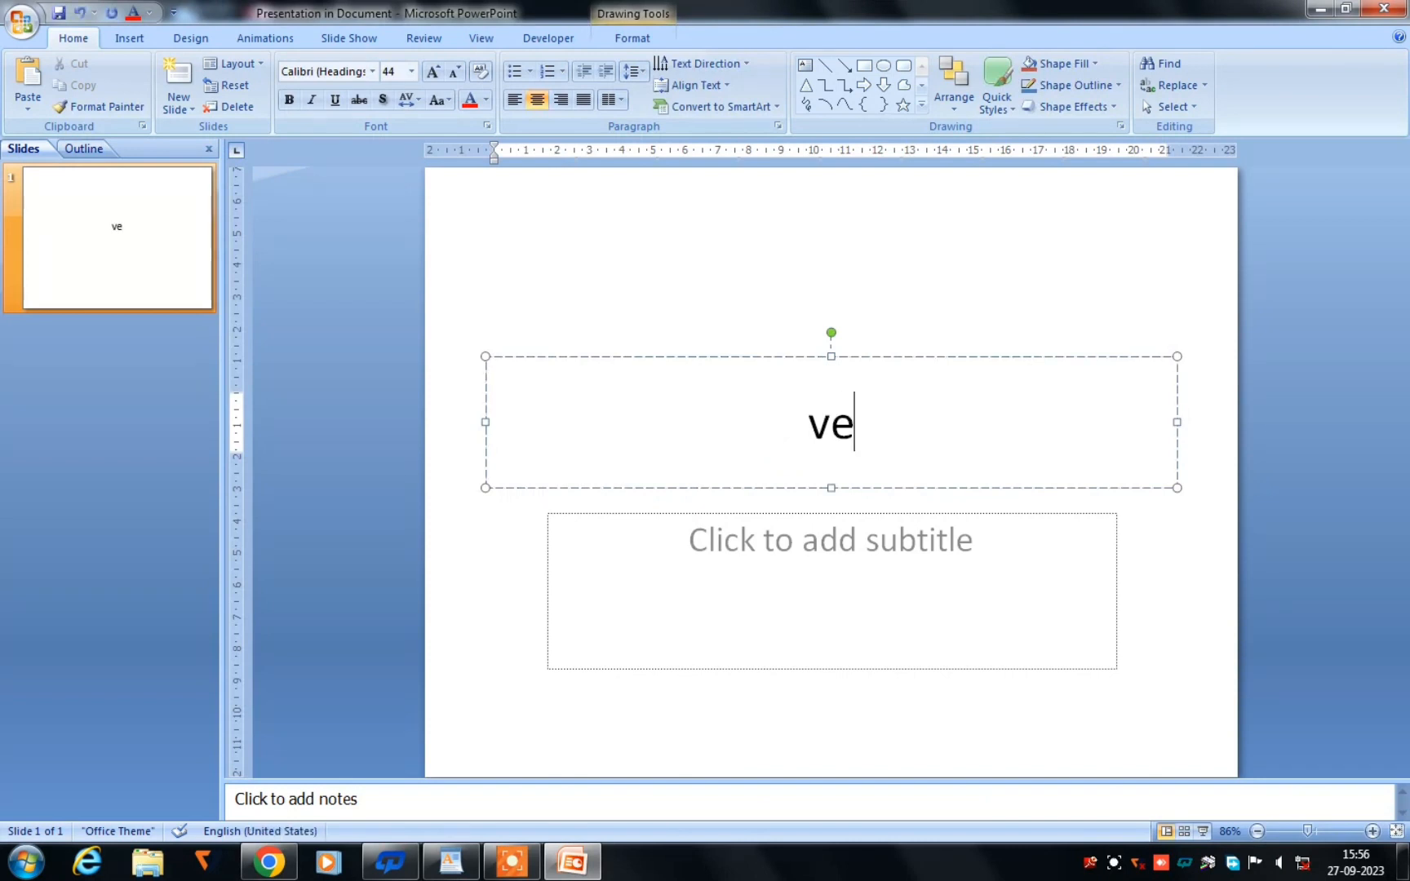
{"action": "type", "text": "dic"}
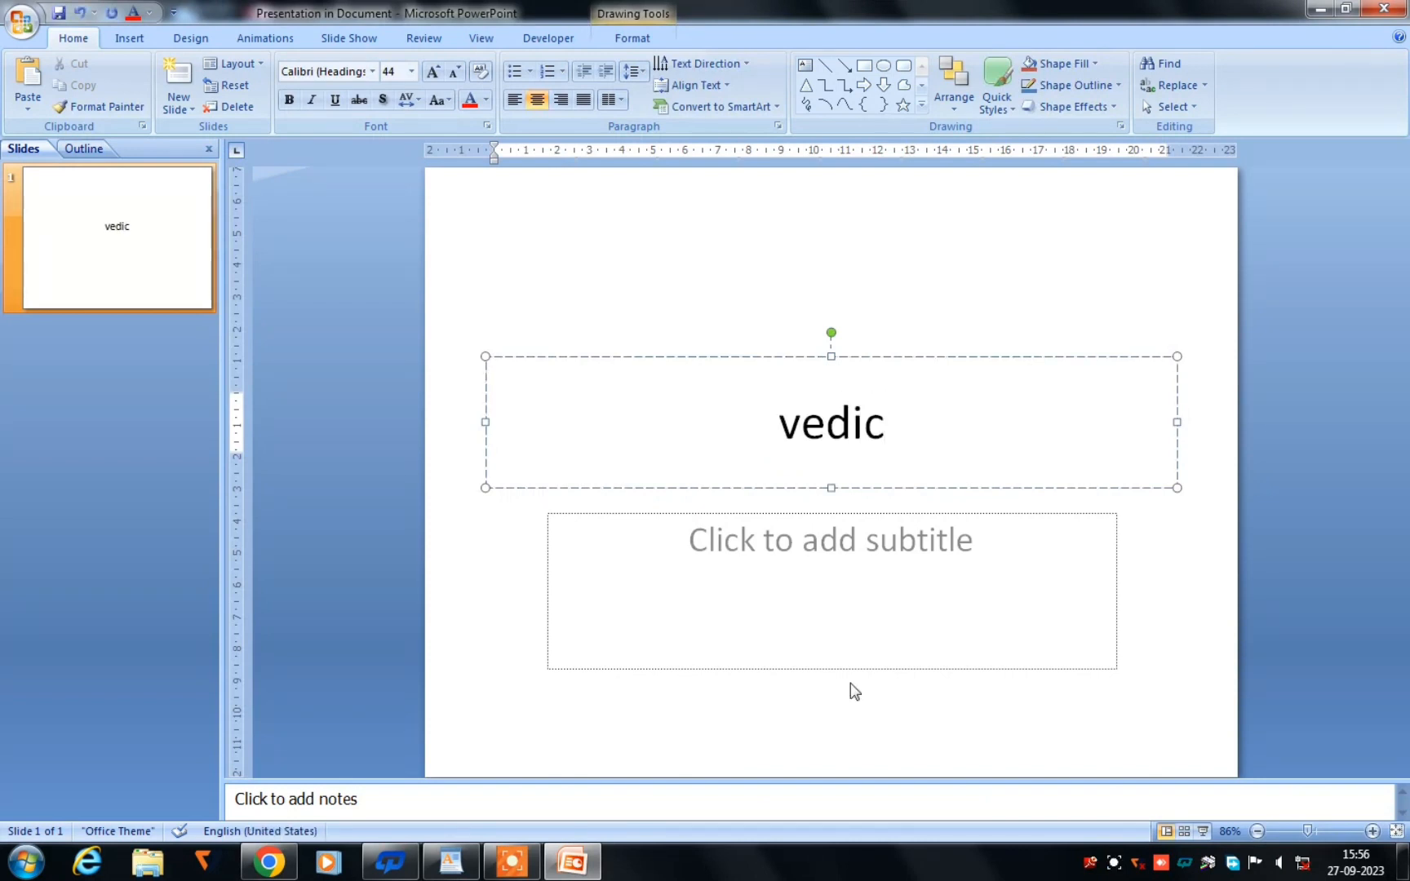
{"action": "left_click", "coordinate": [836, 585]}
{"action": "type", "text": "h"}
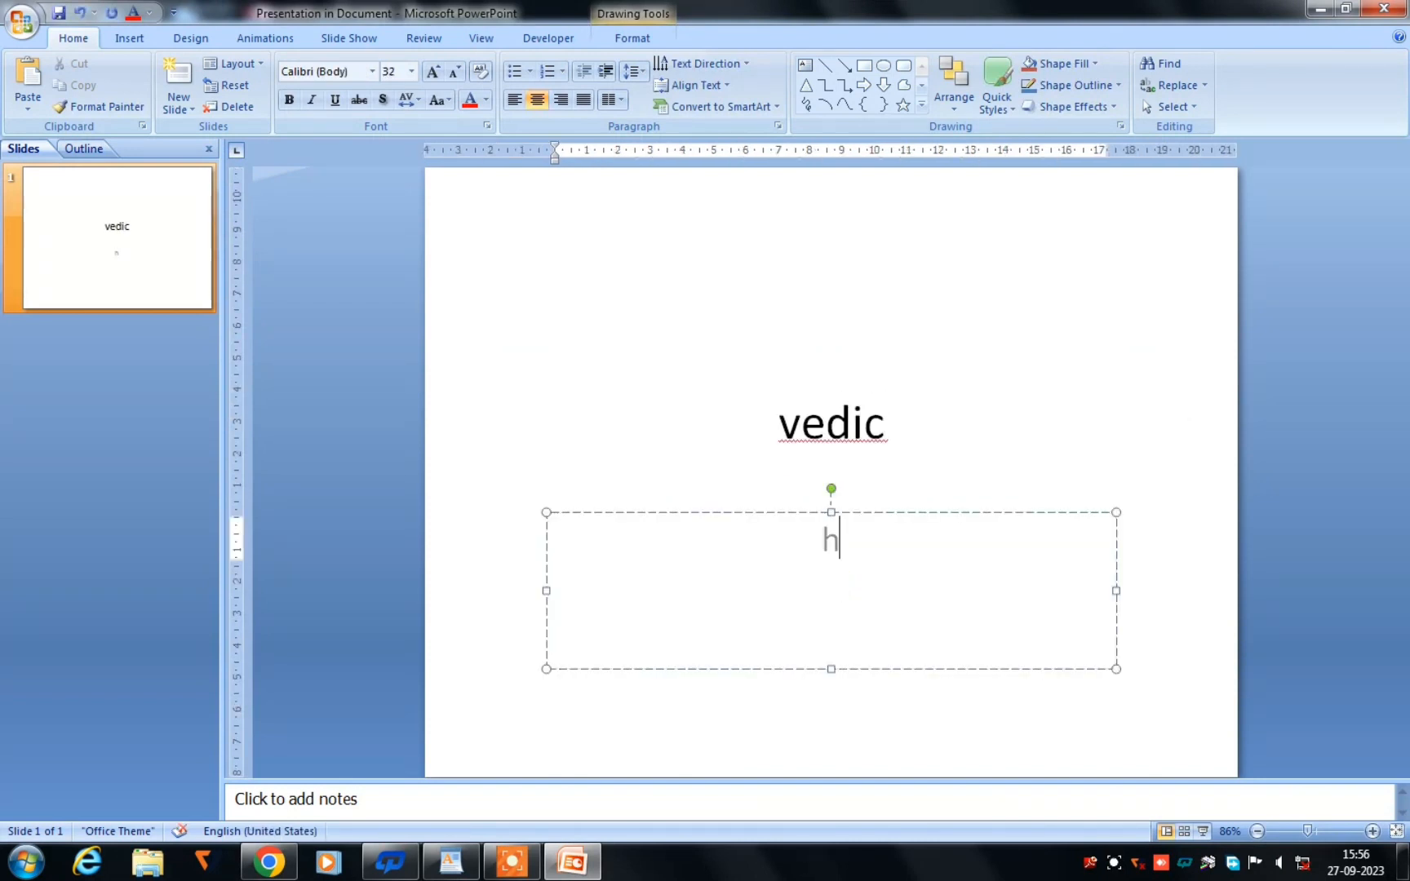
{"action": "type", "text": "osad"}
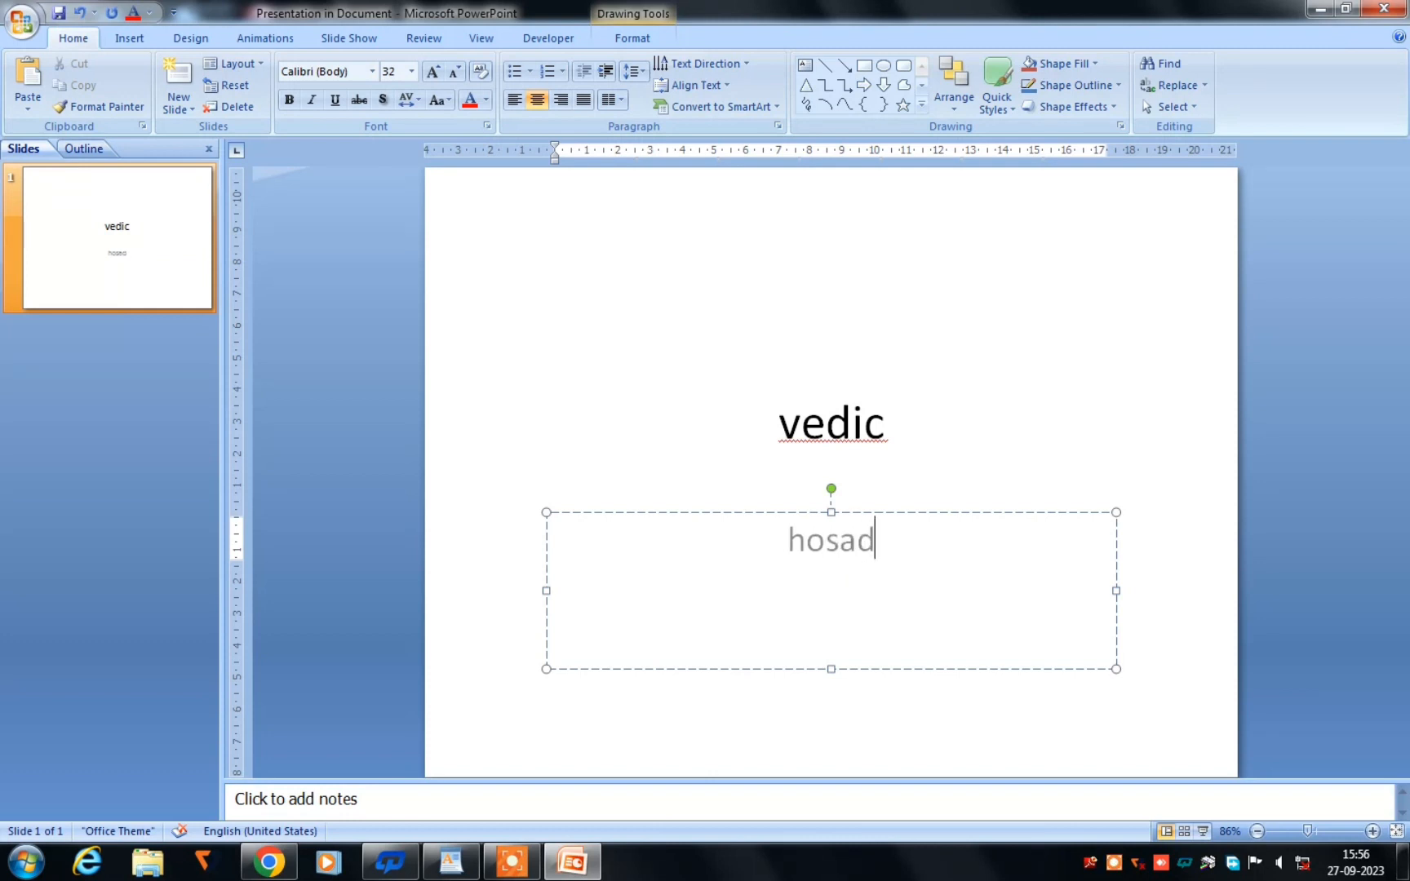
{"action": "type", "text": "urga"}
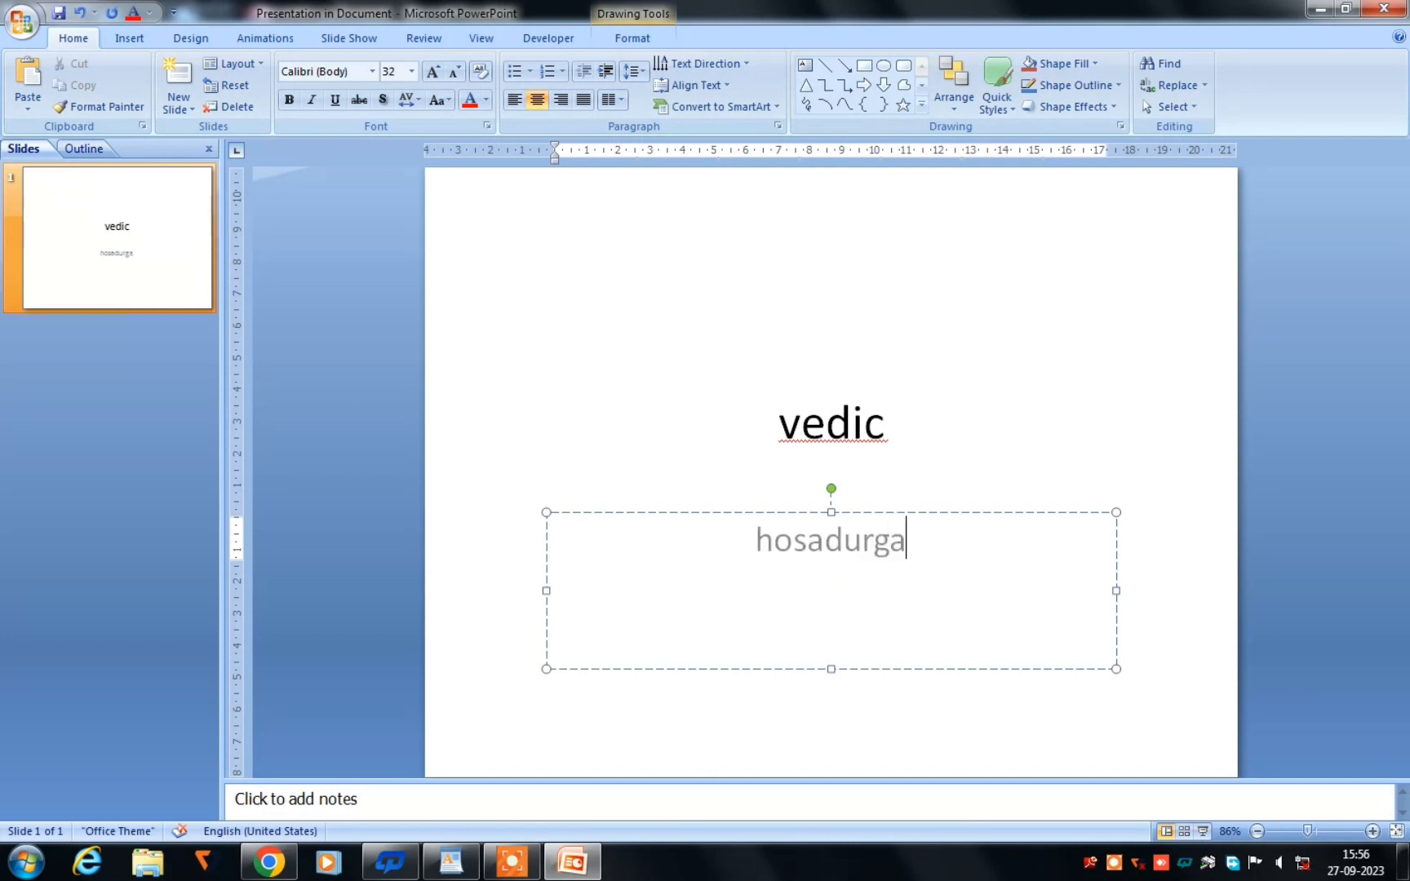
Step: Set the title and subtitle text together in the Algerian font and enlarge both by one size increment
{"action": "left_click", "coordinate": [891, 425]}
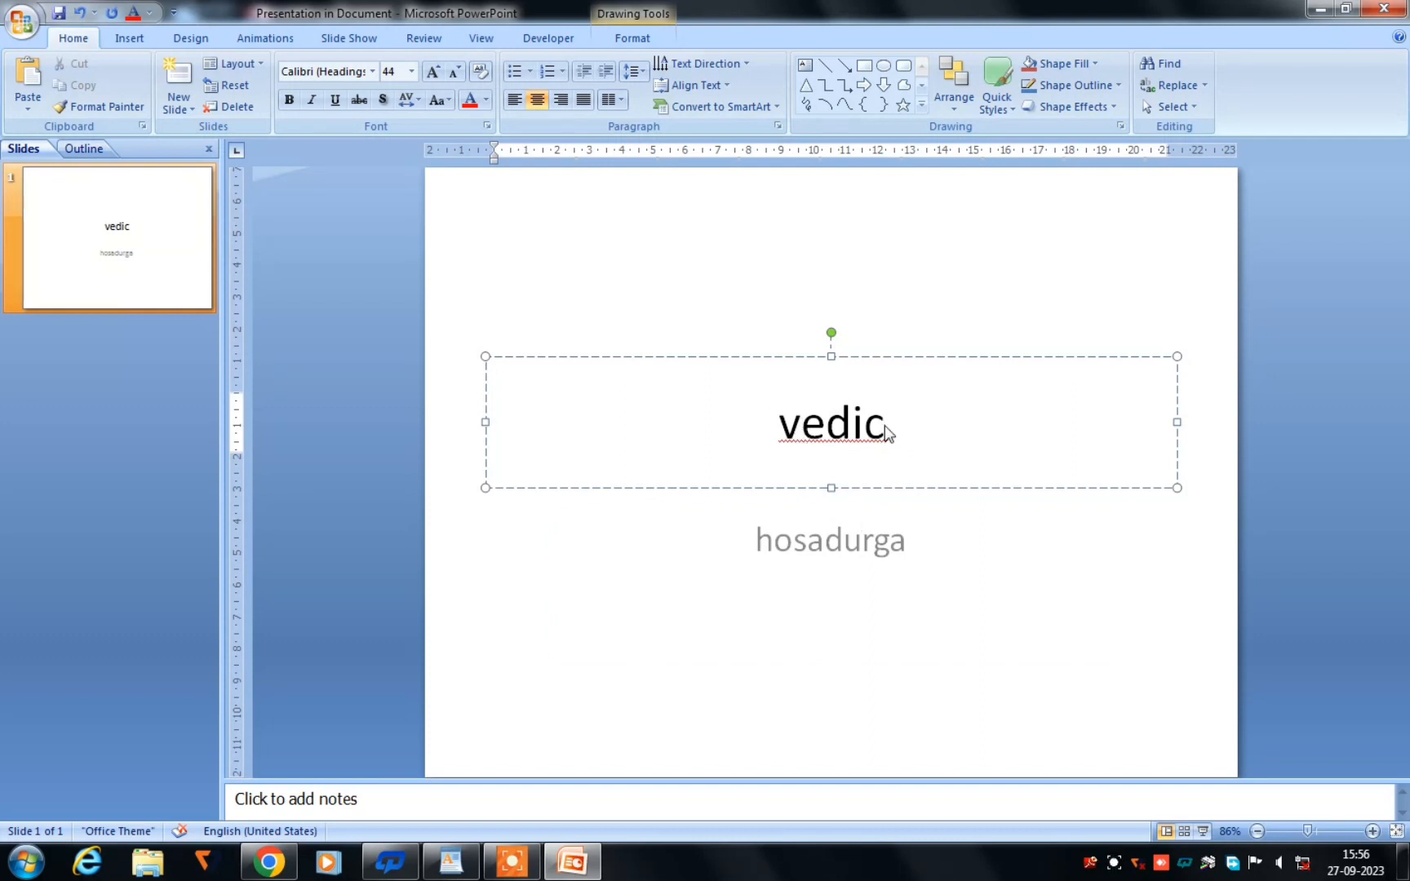
{"action": "key", "text": "shift+Left"}
{"action": "key", "text": "shift+Left"}
{"action": "key", "text": "shift+Left"}
{"action": "key", "text": "shift+Left"}
{"action": "key", "text": "shift+Left"}
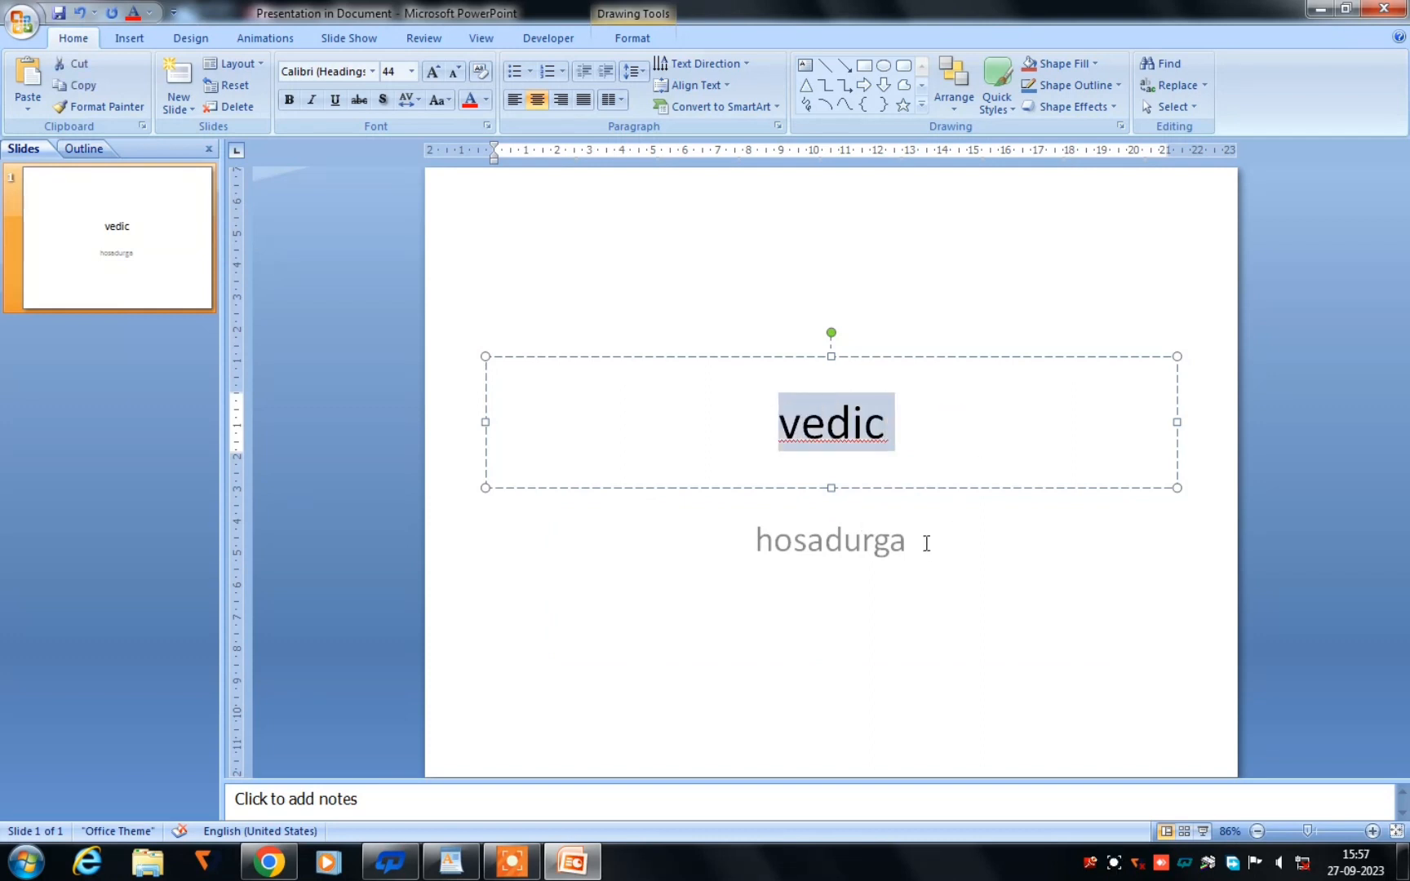
{"action": "left_click", "coordinate": [926, 544], "text": "ctrl"}
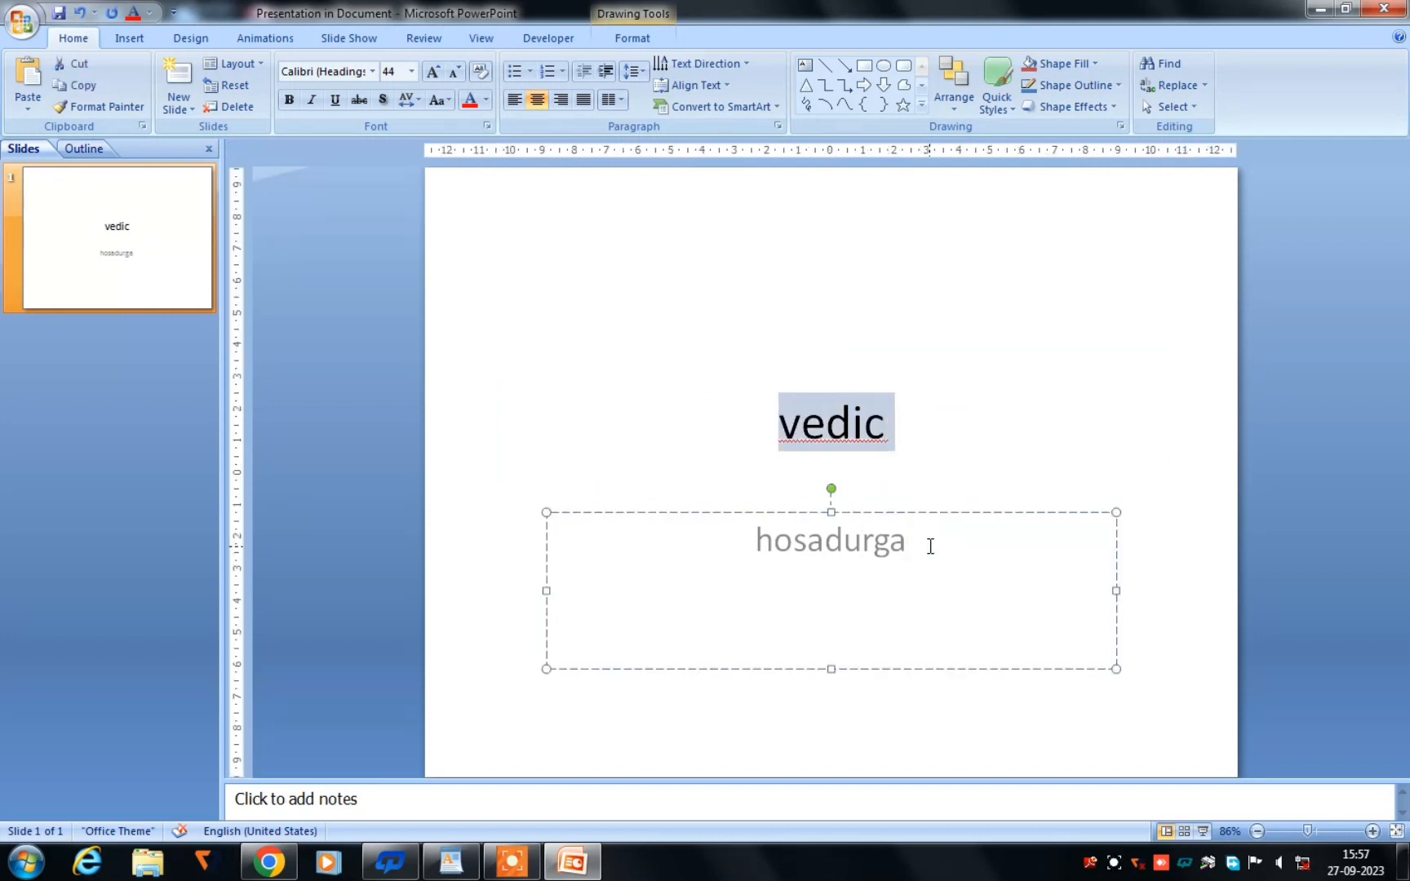
{"action": "left_click", "coordinate": [372, 71]}
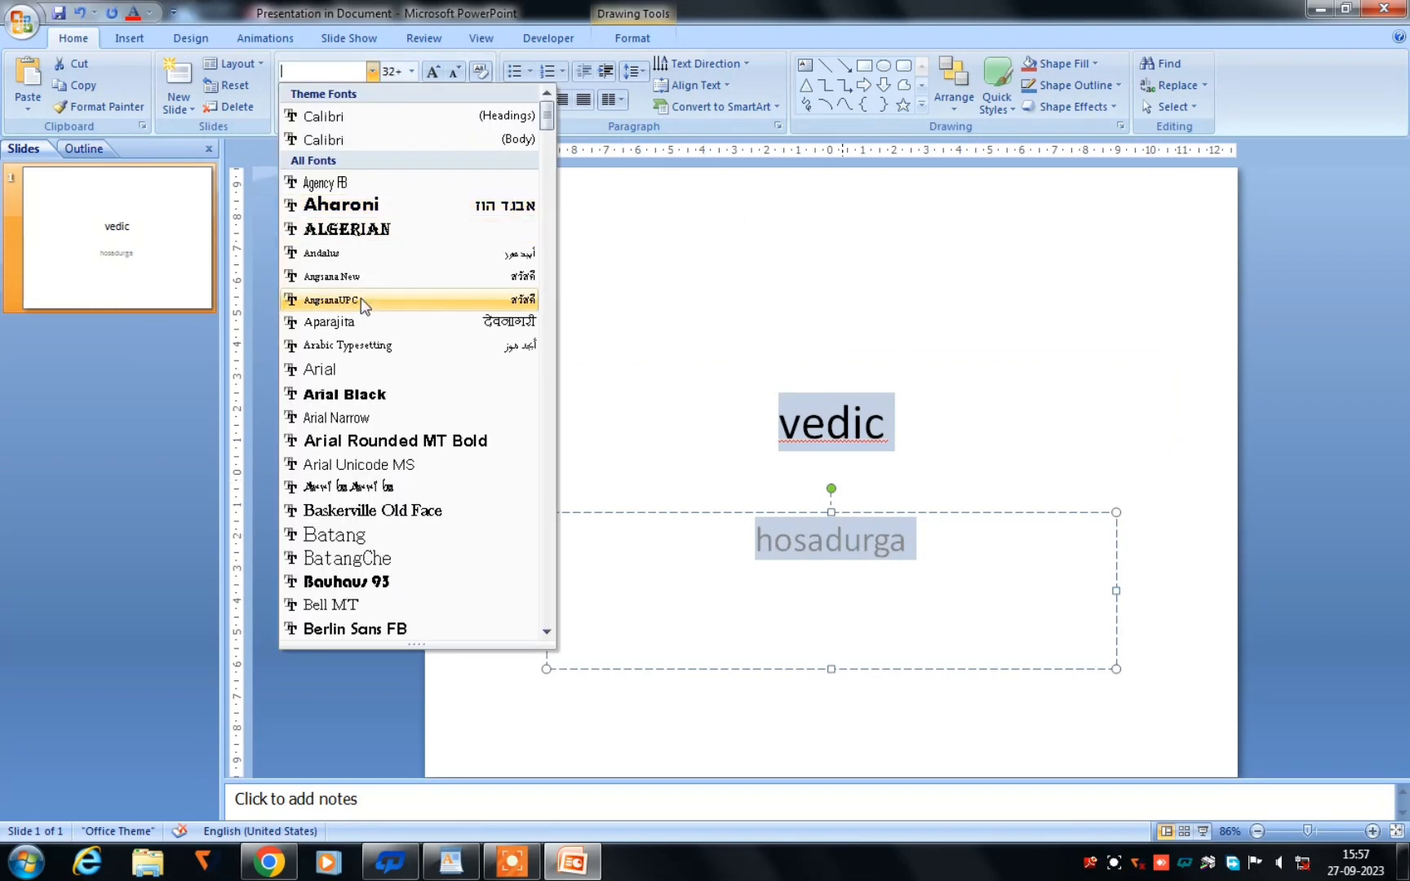
{"action": "left_click", "coordinate": [371, 230]}
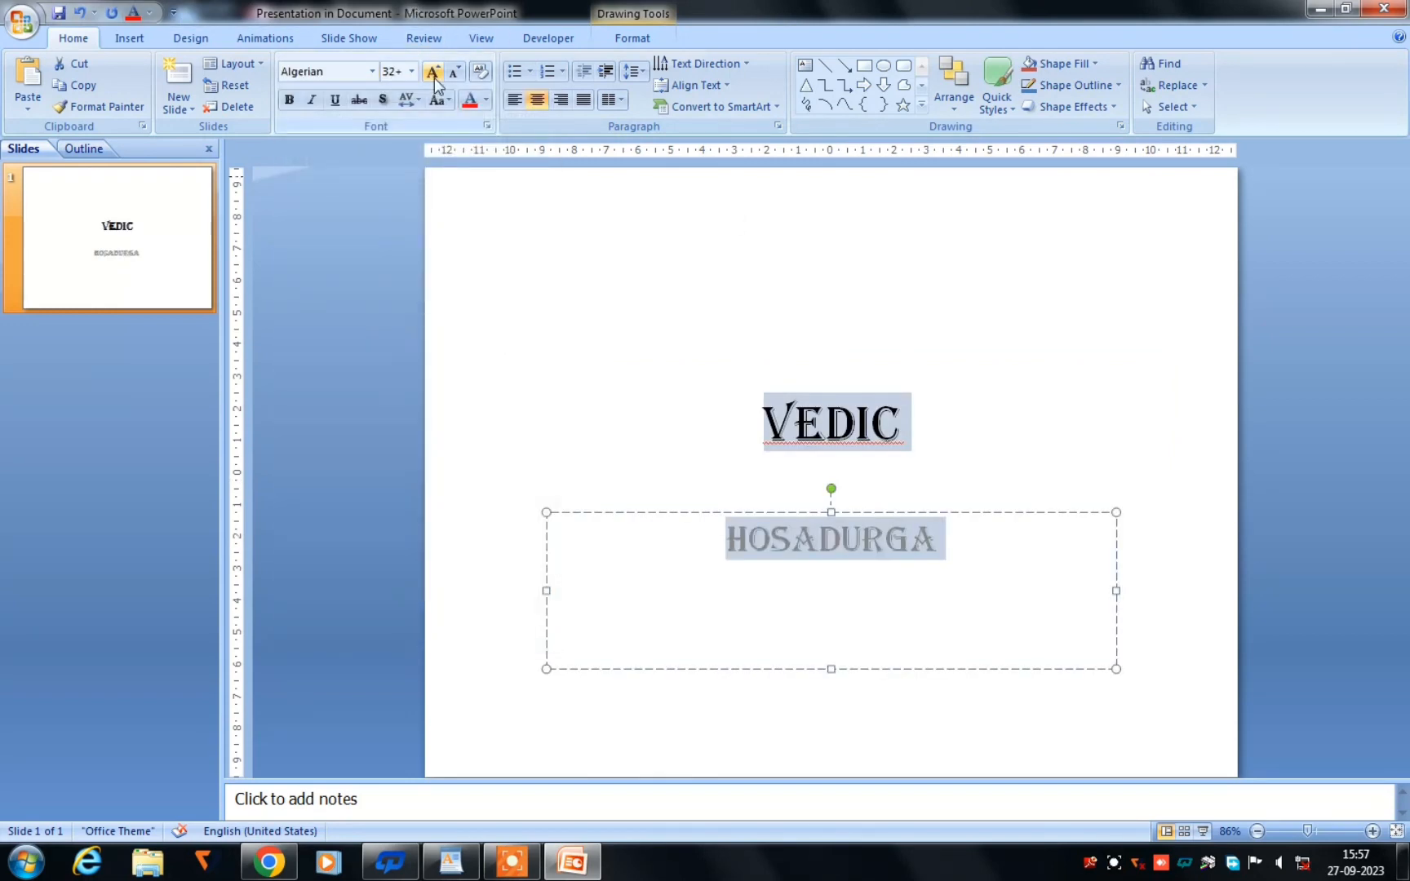
{"action": "left_click", "coordinate": [433, 72]}
{"action": "left_click", "coordinate": [441, 100]}
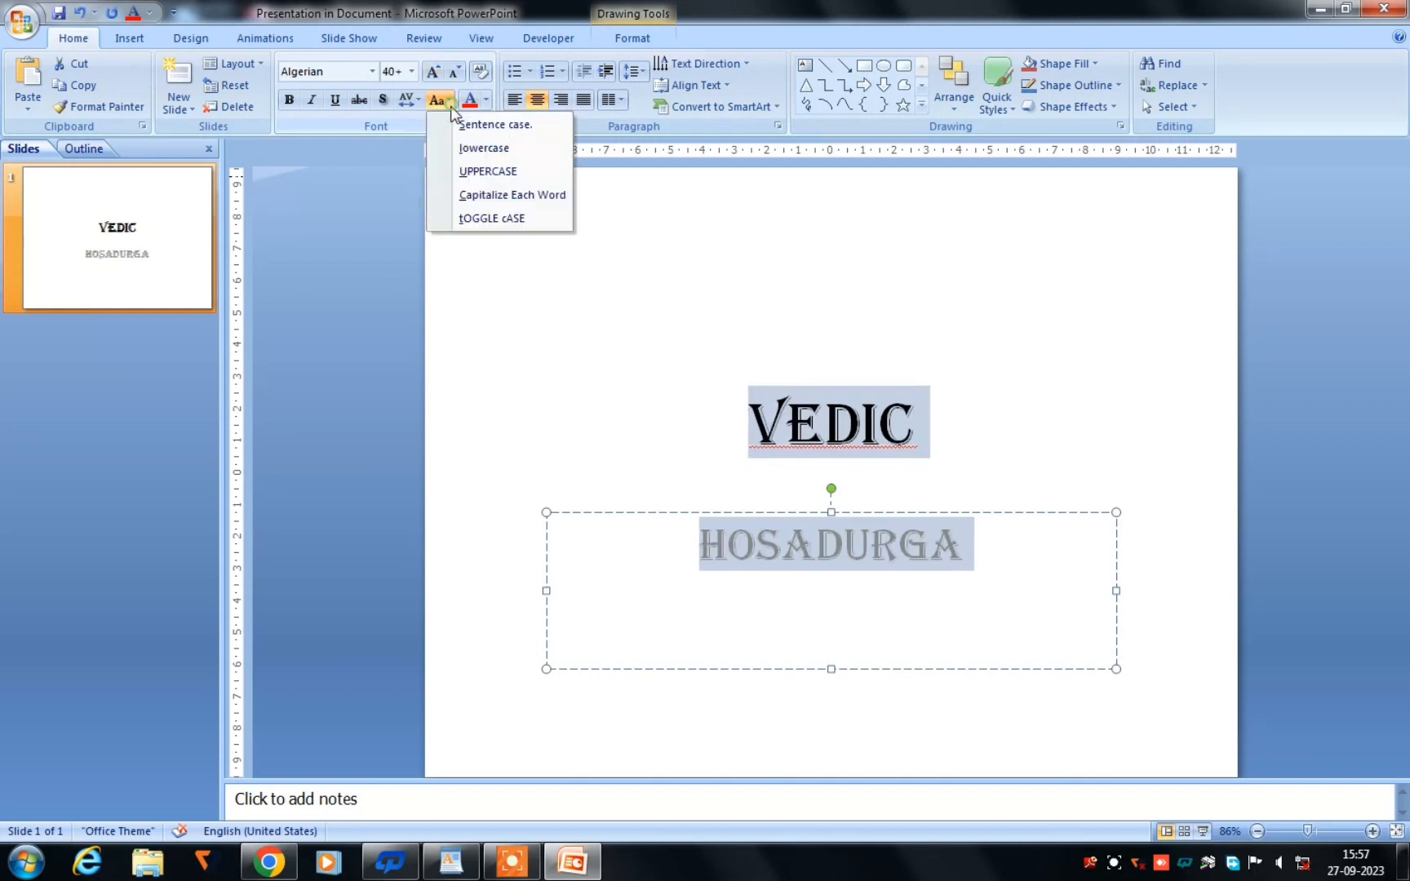
Step: Color the selected title and subtitle text green from the standard colors
{"action": "left_click", "coordinate": [470, 99]}
{"action": "right_click", "coordinate": [486, 99]}
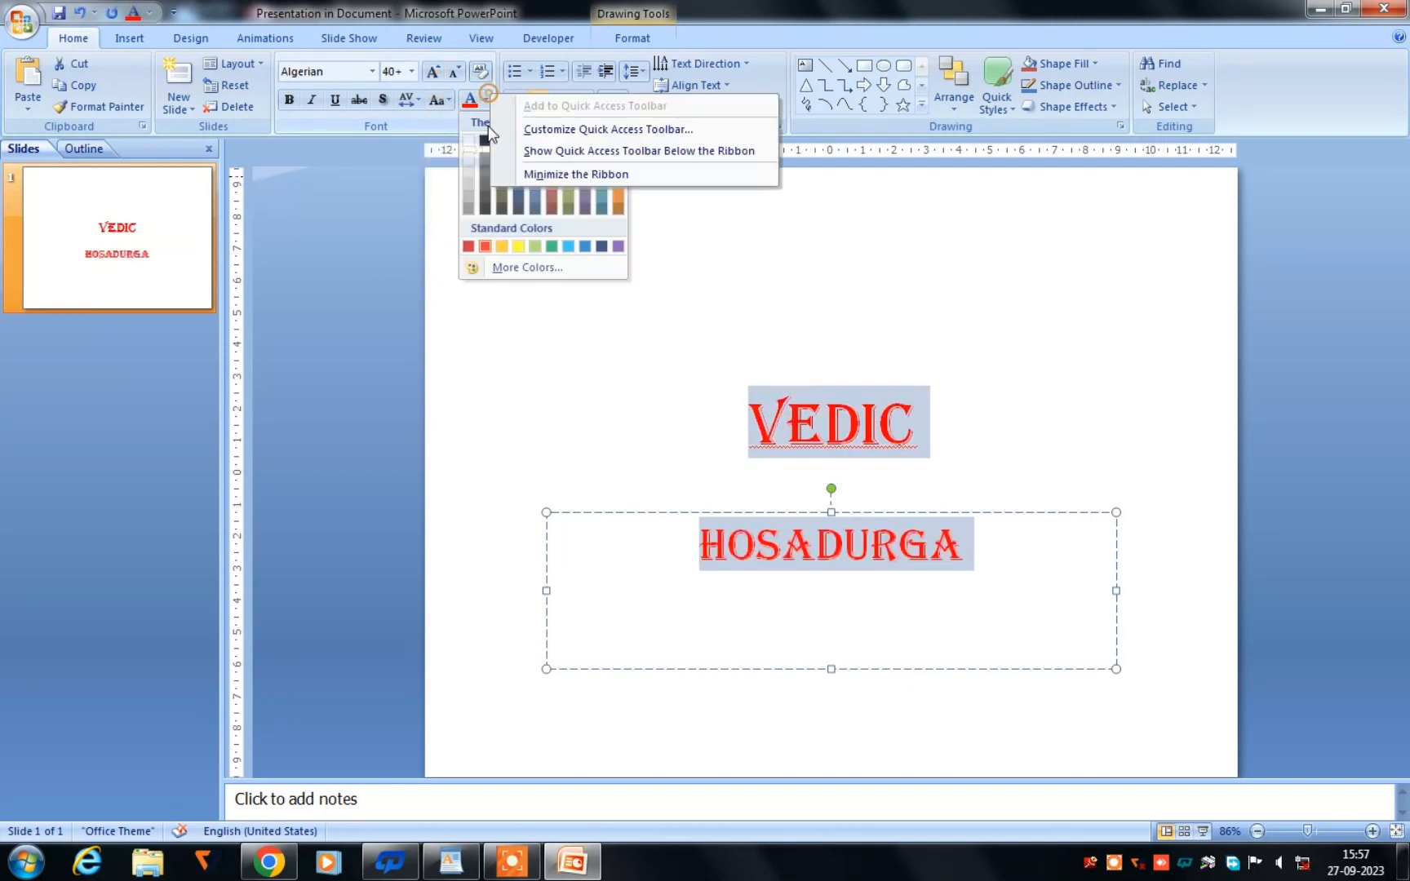
{"action": "left_click", "coordinate": [488, 106]}
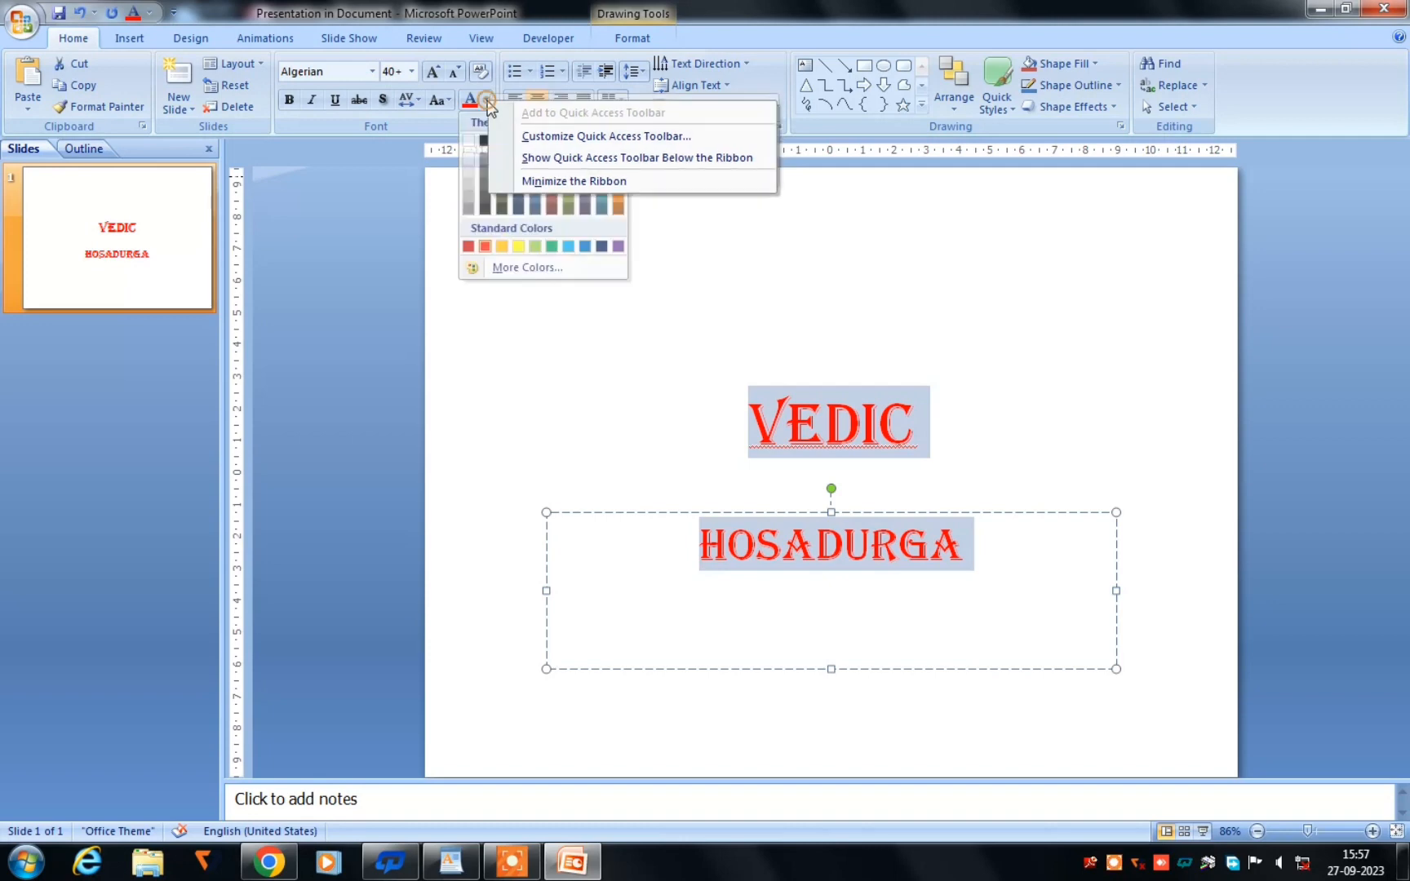
{"action": "right_click", "coordinate": [488, 107]}
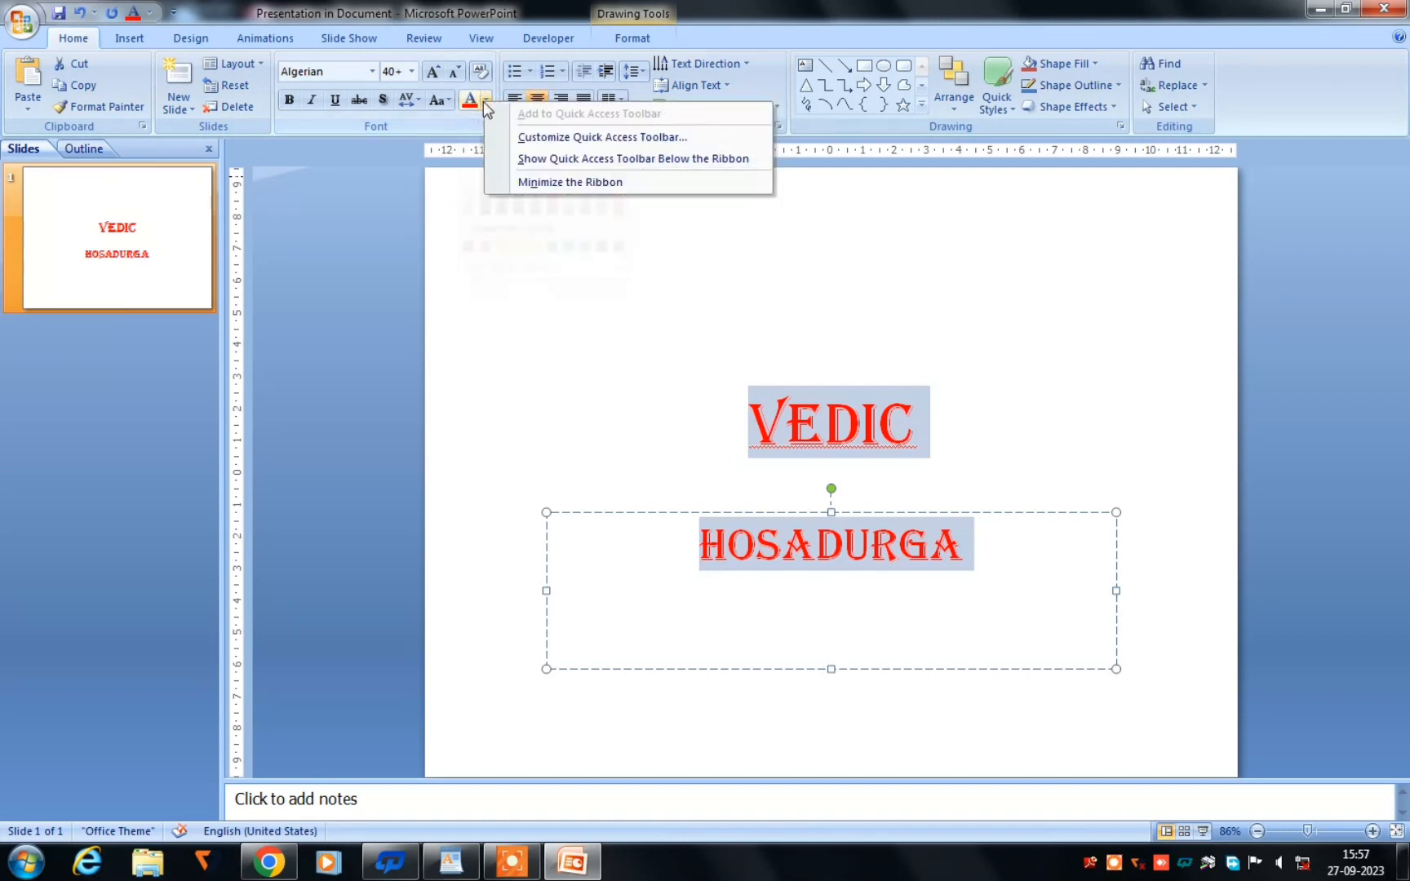
{"action": "left_click", "coordinate": [484, 101]}
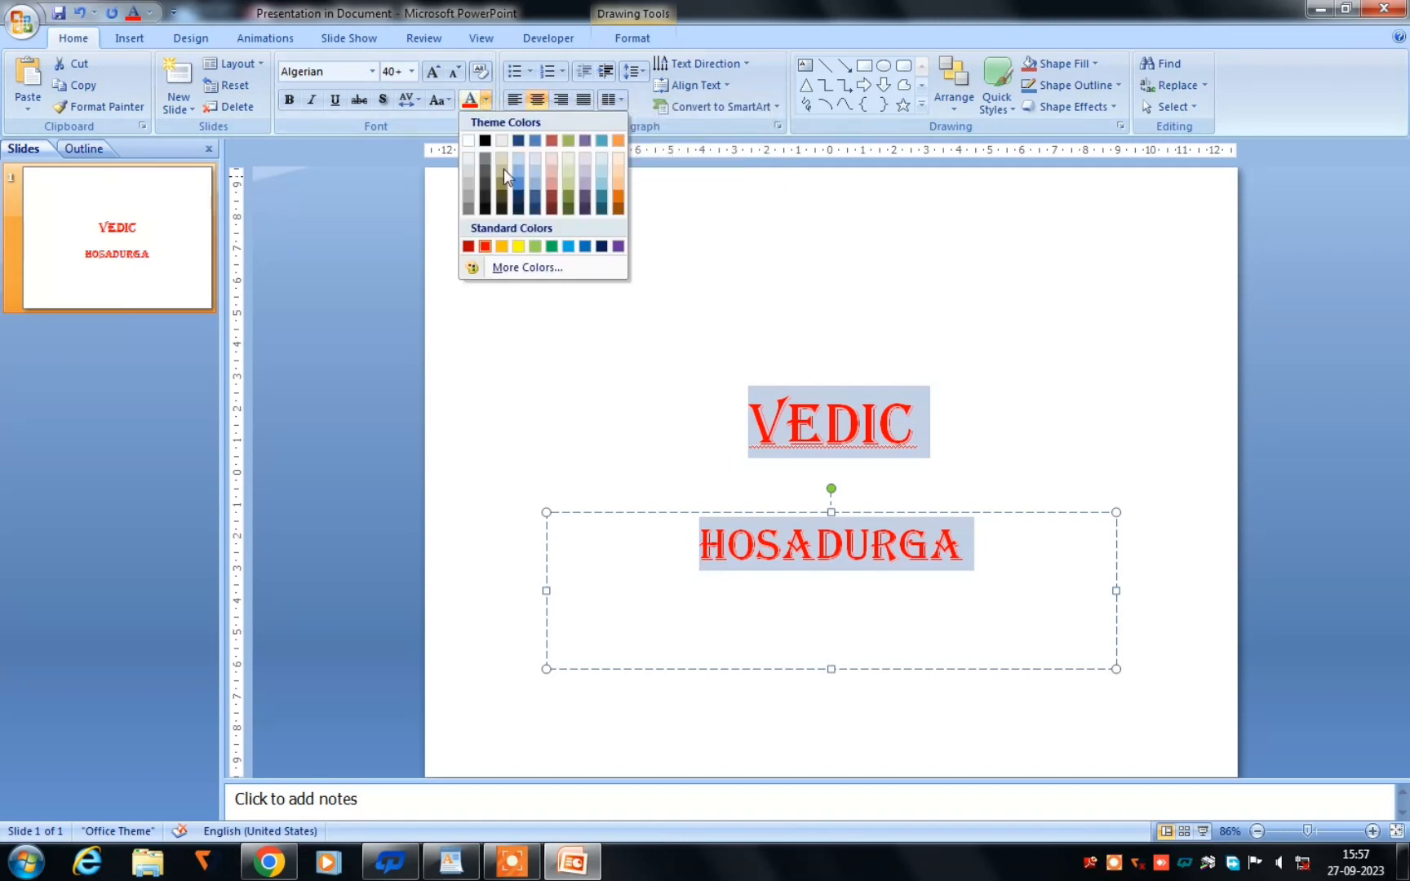
{"action": "left_click", "coordinate": [553, 248]}
{"action": "left_click", "coordinate": [686, 249]}
Step: Fill the slide background with the light-blue water droplets texture
{"action": "right_click", "coordinate": [502, 245]}
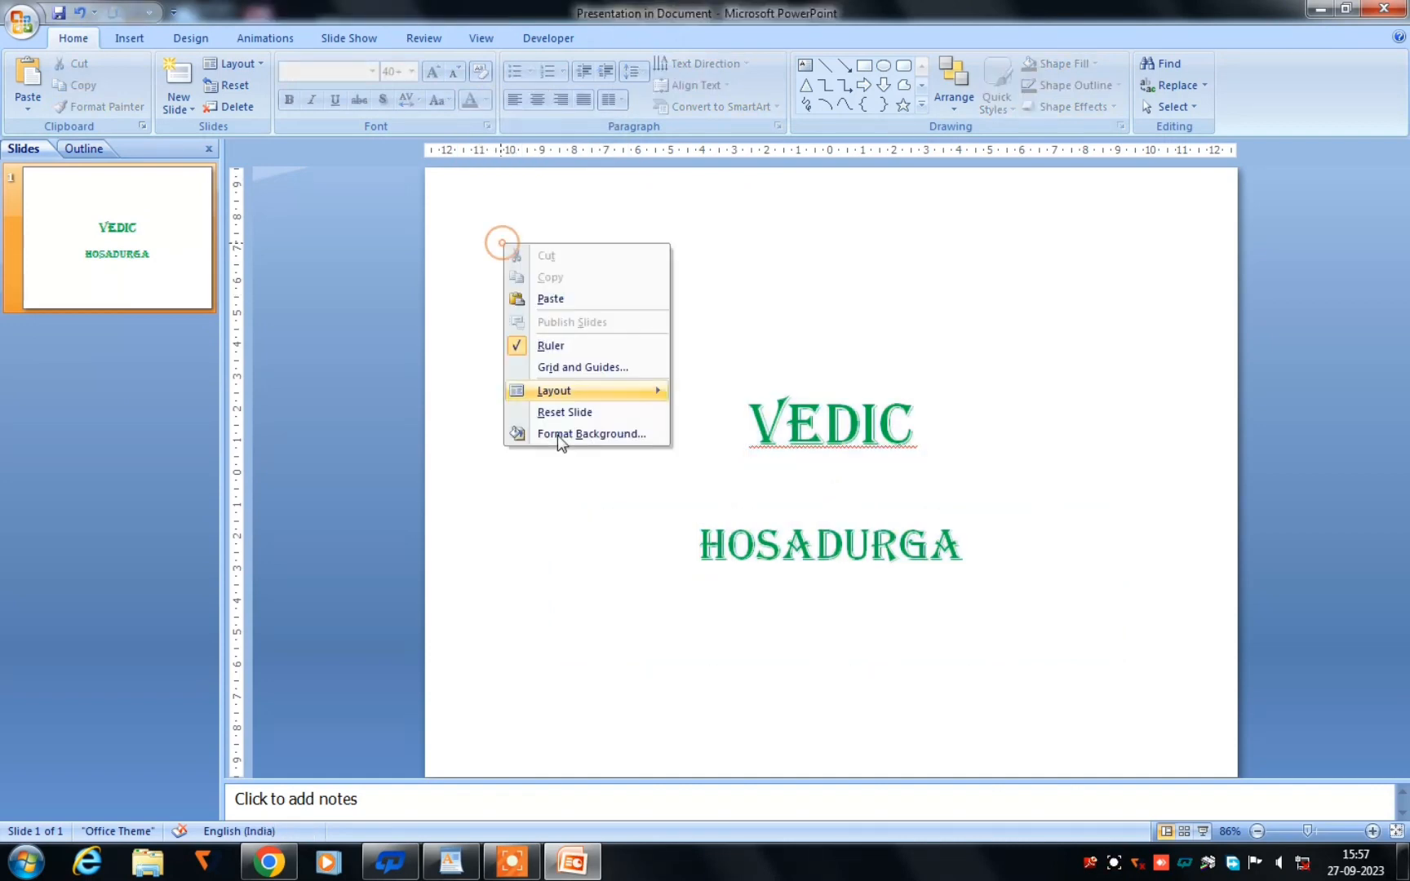
{"action": "left_click", "coordinate": [561, 437]}
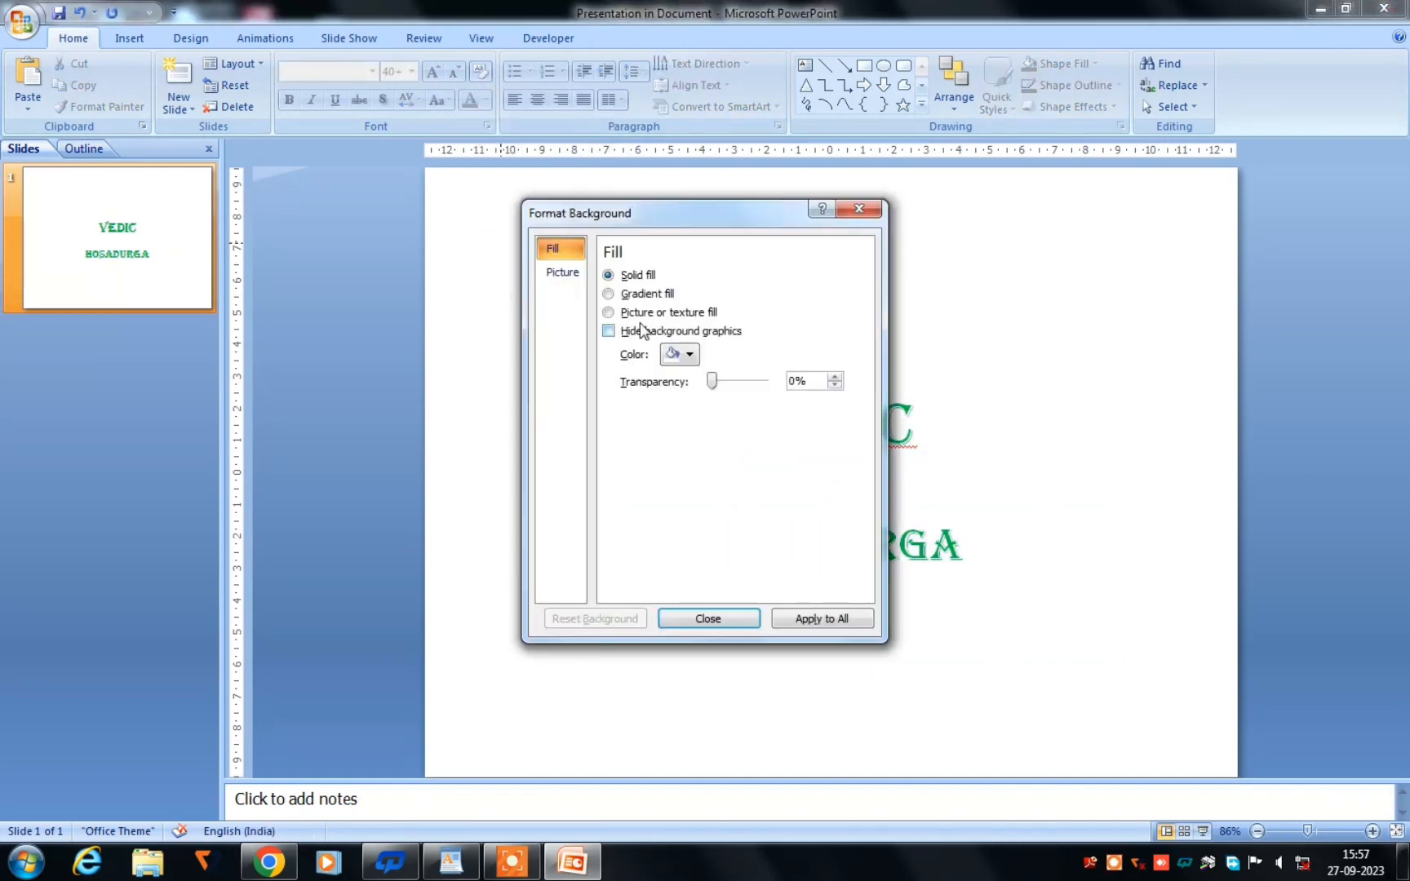
{"action": "left_click", "coordinate": [638, 318]}
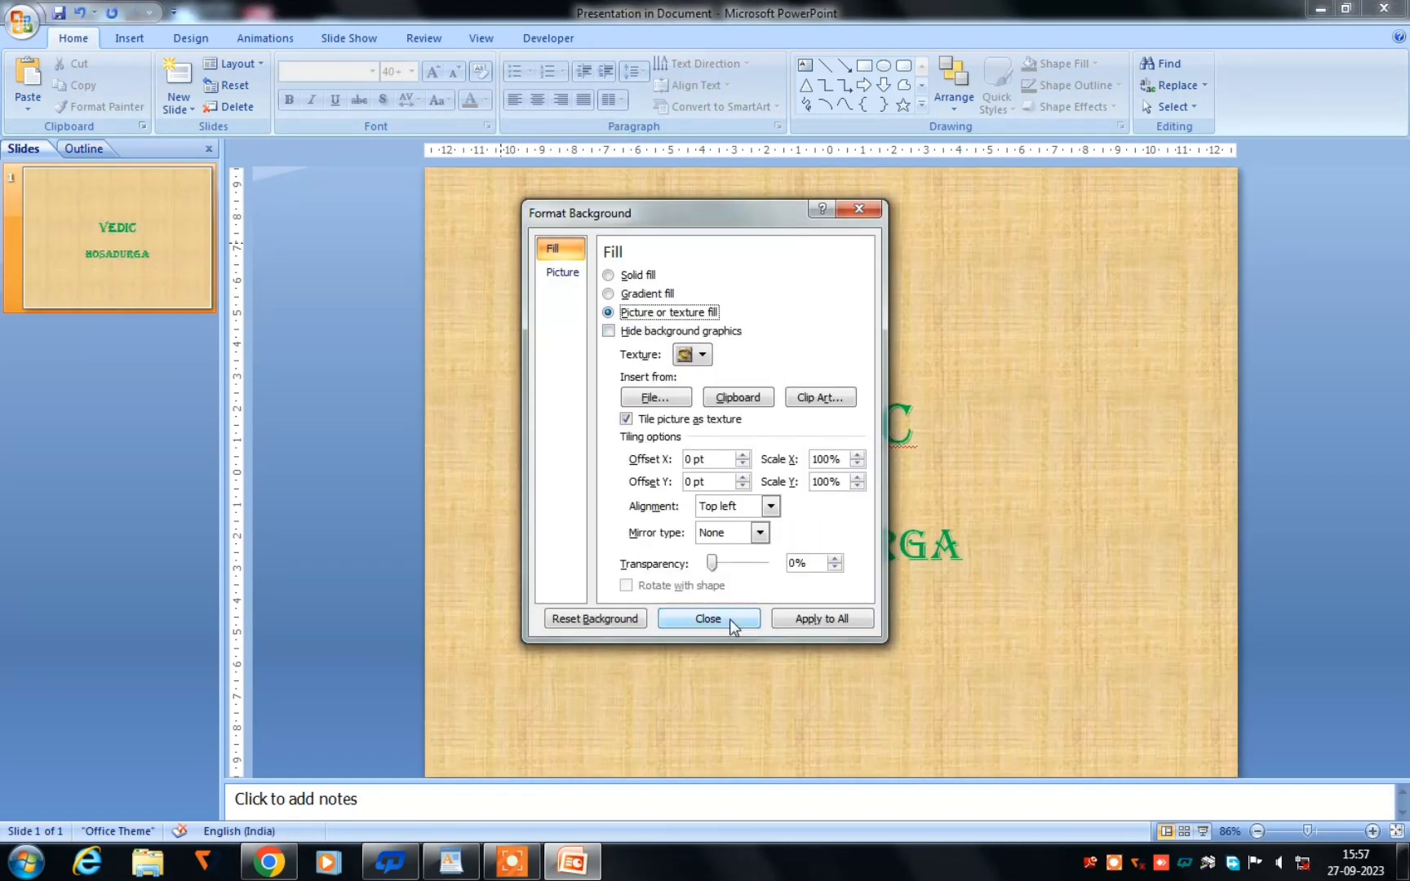
{"action": "left_click", "coordinate": [701, 354]}
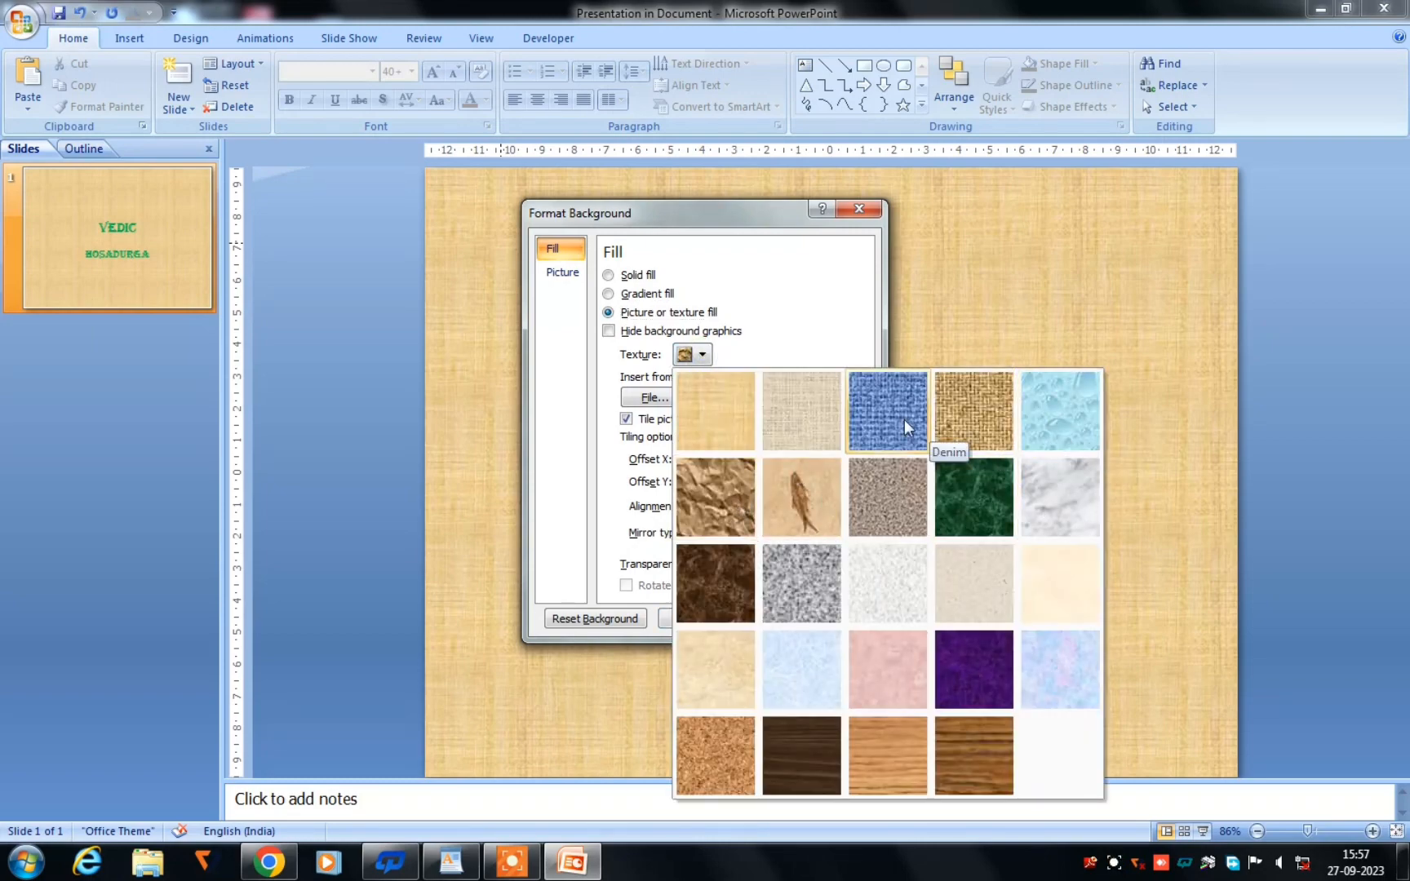
{"action": "left_click", "coordinate": [1056, 402]}
{"action": "left_click", "coordinate": [718, 618]}
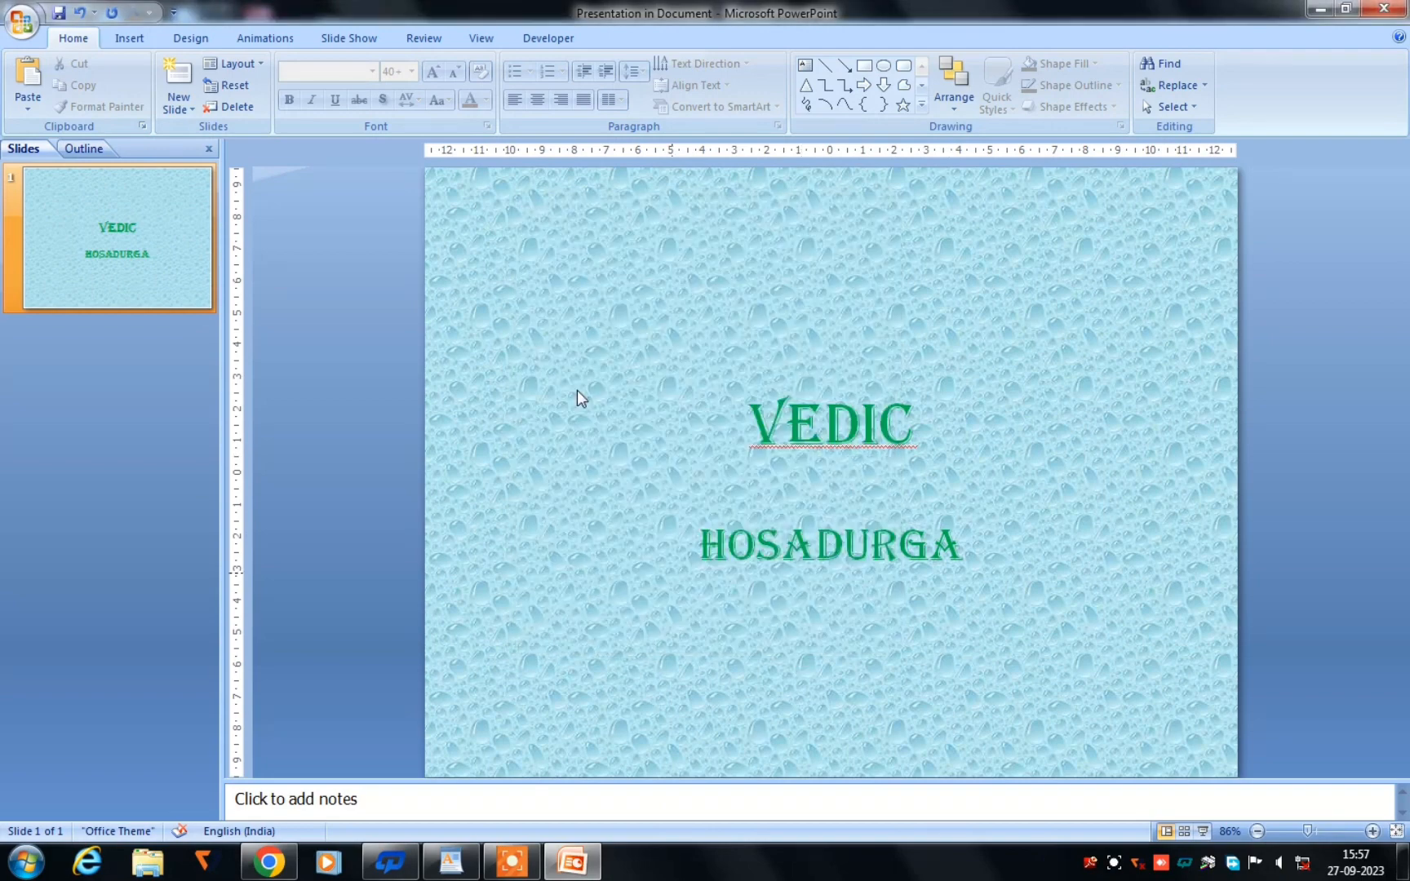
Step: Copy the finished slide and close the PowerPoint presentation to return to the WordPad document
{"action": "right_click", "coordinate": [82, 199]}
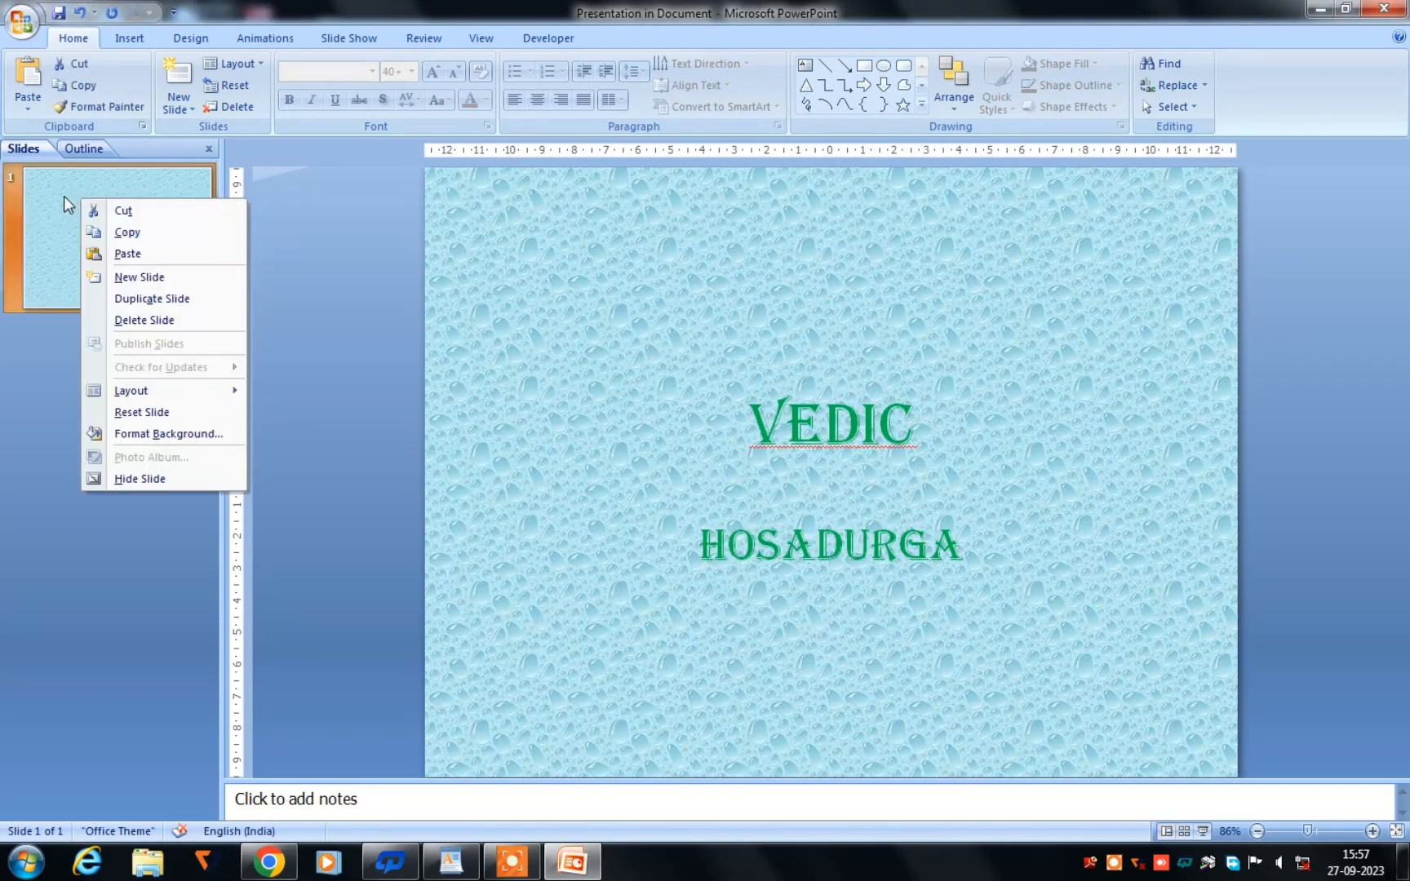
{"action": "left_click", "coordinate": [127, 232]}
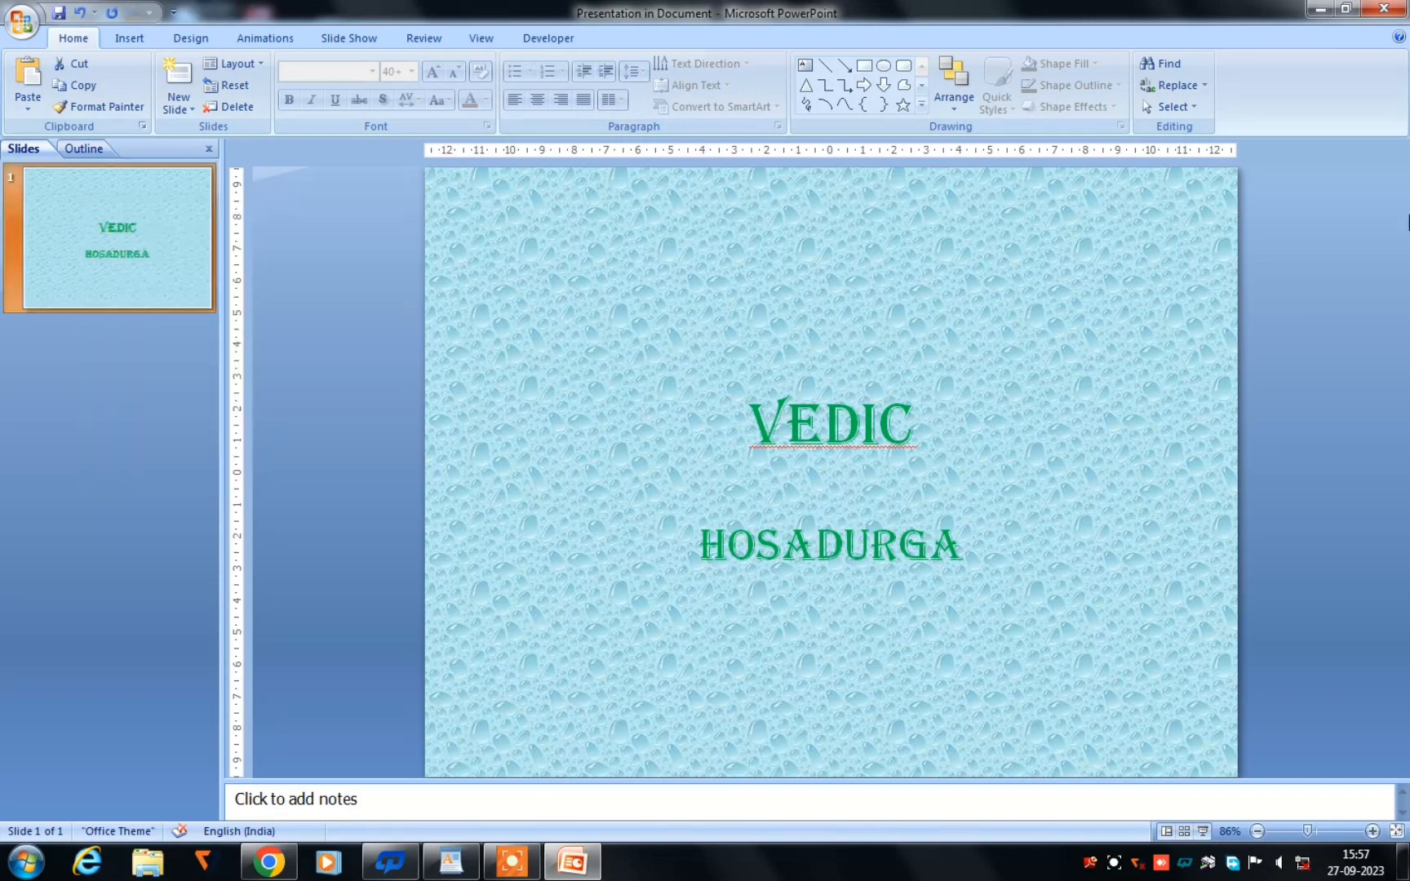
{"action": "left_click", "coordinate": [1392, 10]}
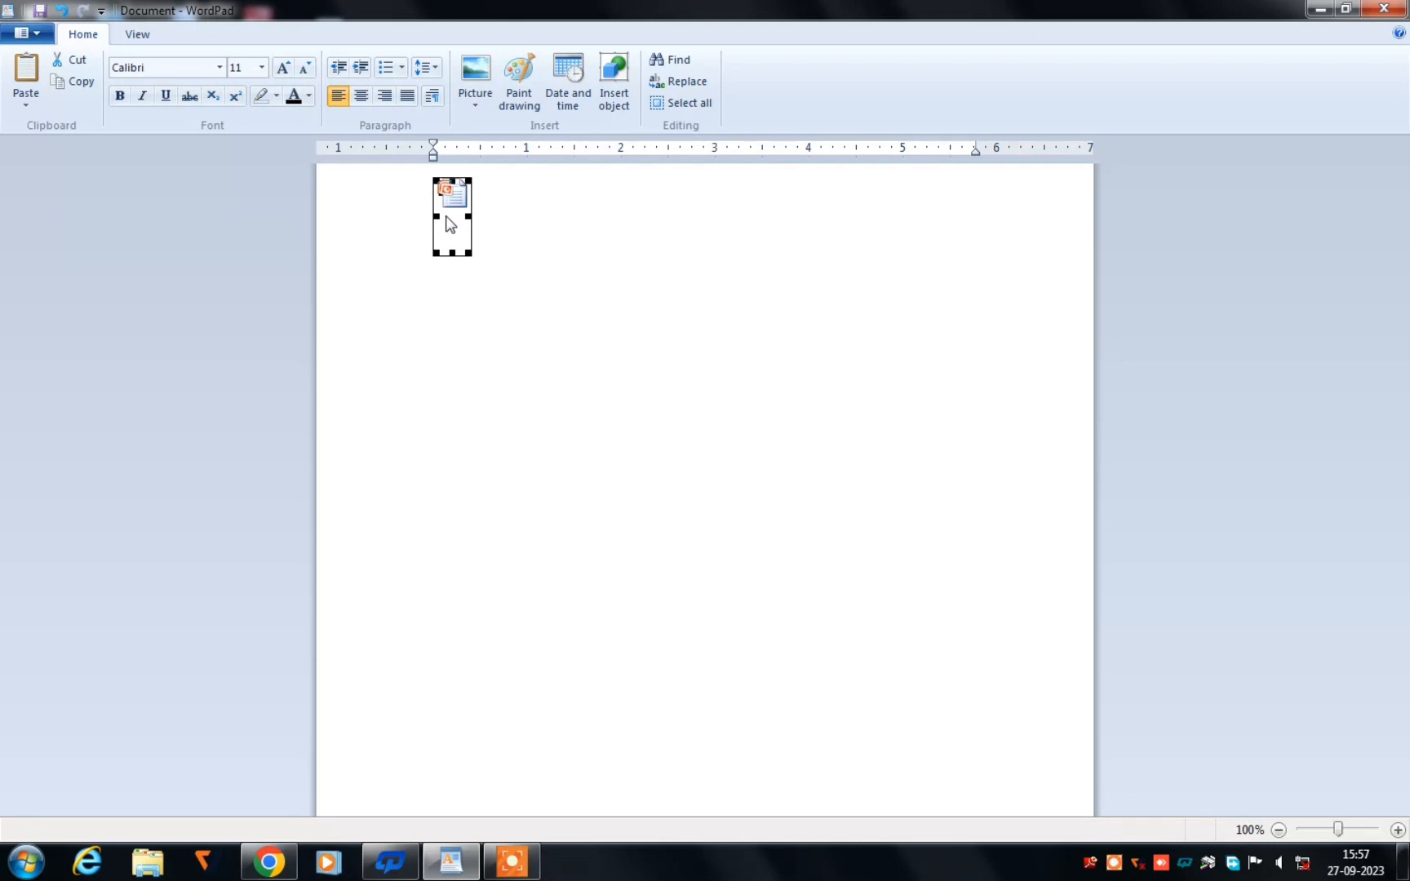
Step: Replace the presentation icon with the copied slide and shrink the pasted picture to about 3.8 inches wide
{"action": "key", "text": "Delete"}
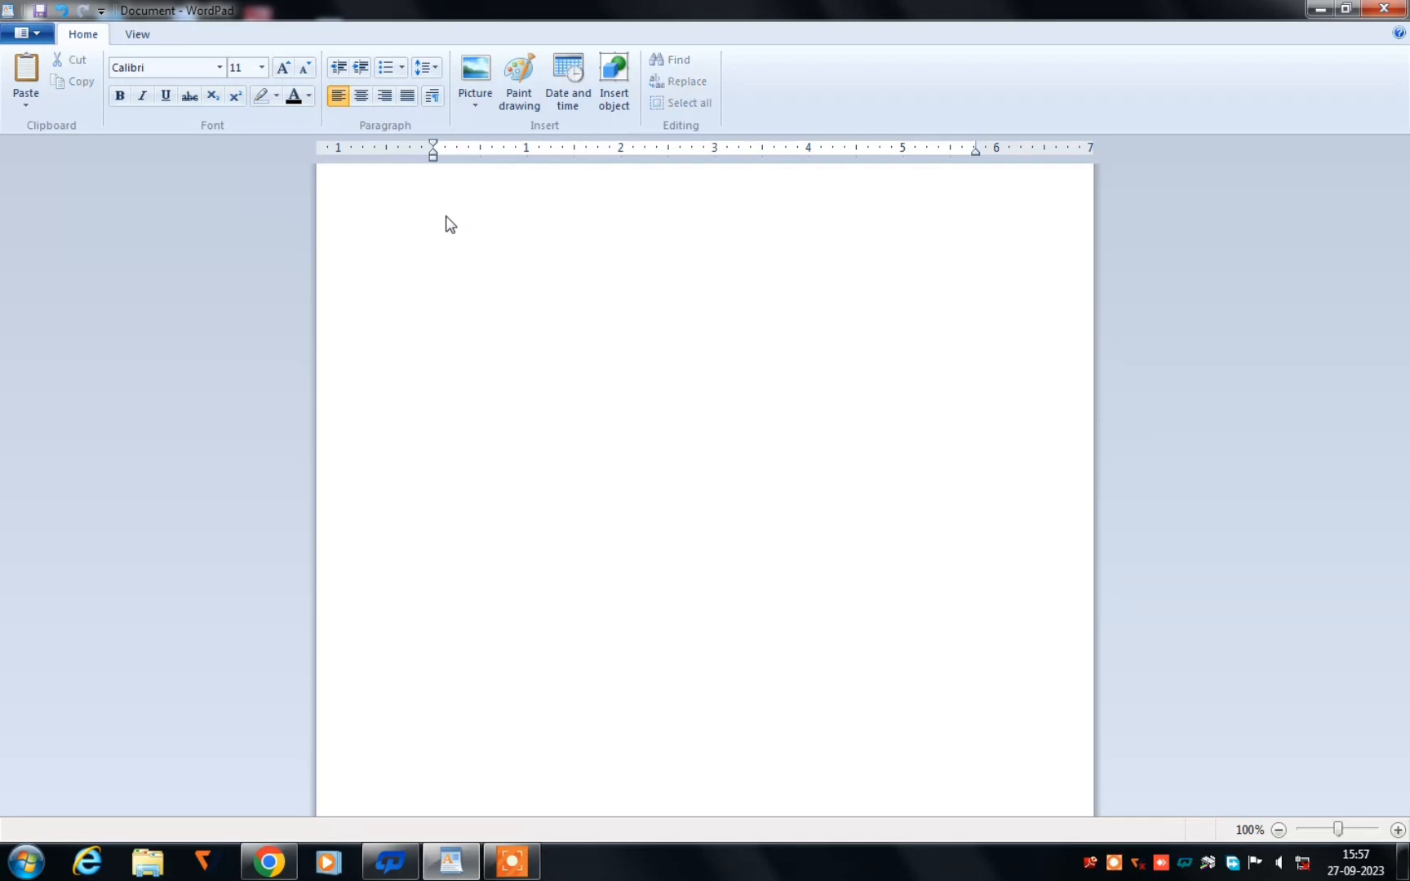
{"action": "key", "text": "ctrl+v"}
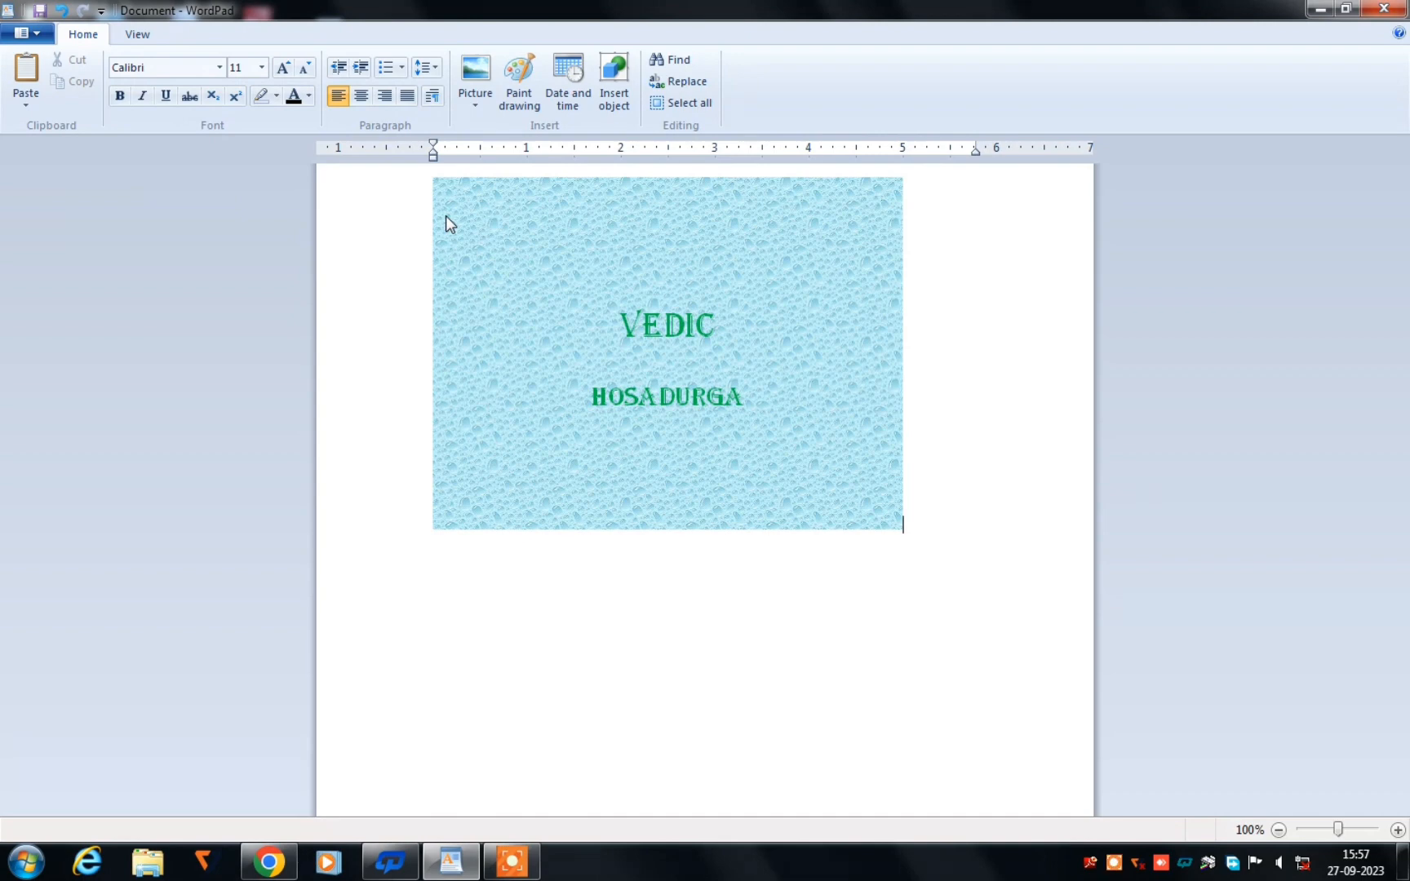
{"action": "left_click", "coordinate": [504, 313]}
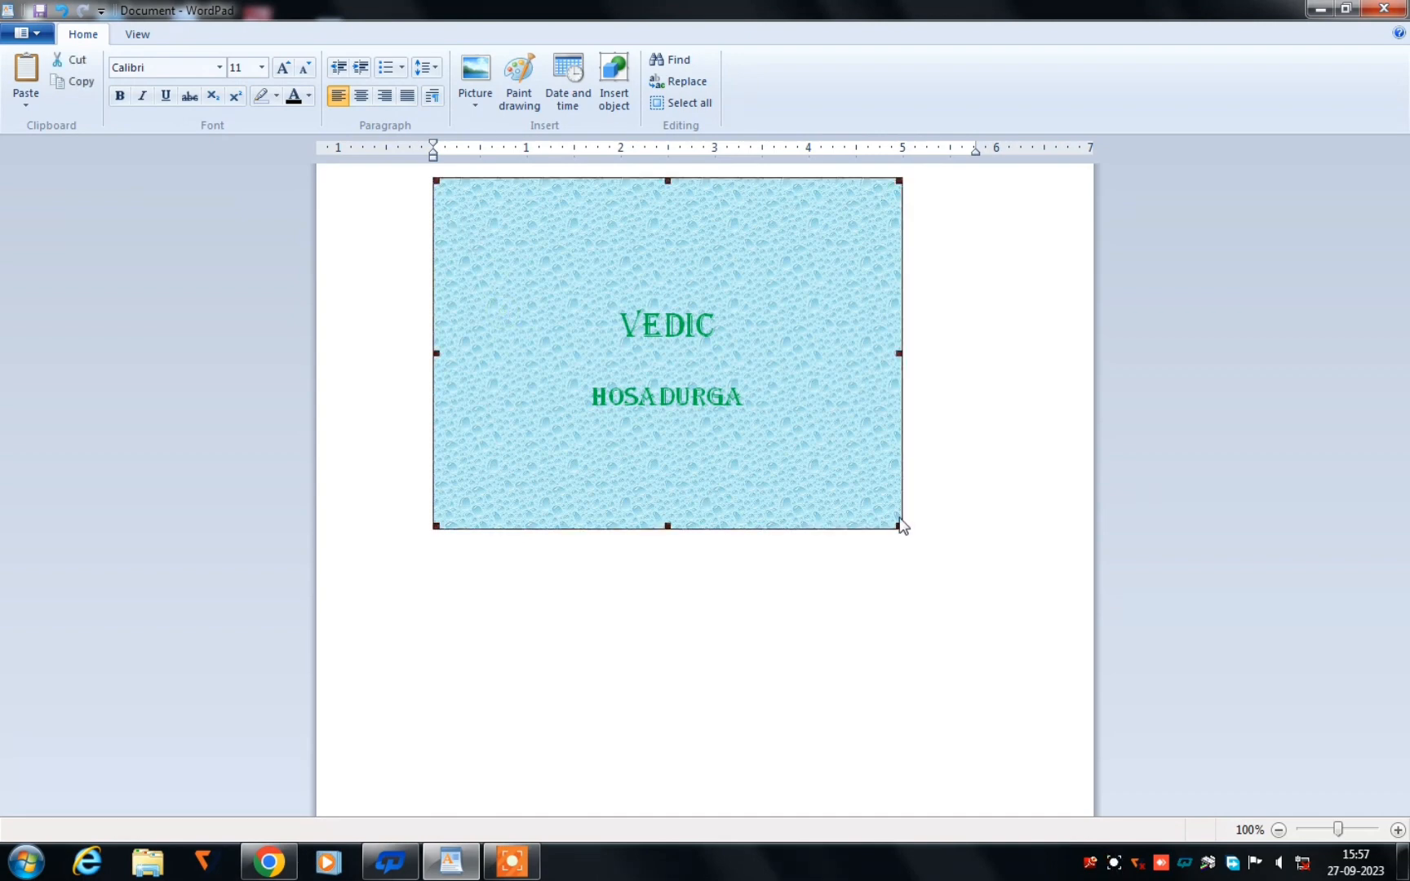
{"action": "left_click_drag", "start_coordinate": [899, 526], "coordinate": [783, 403]}
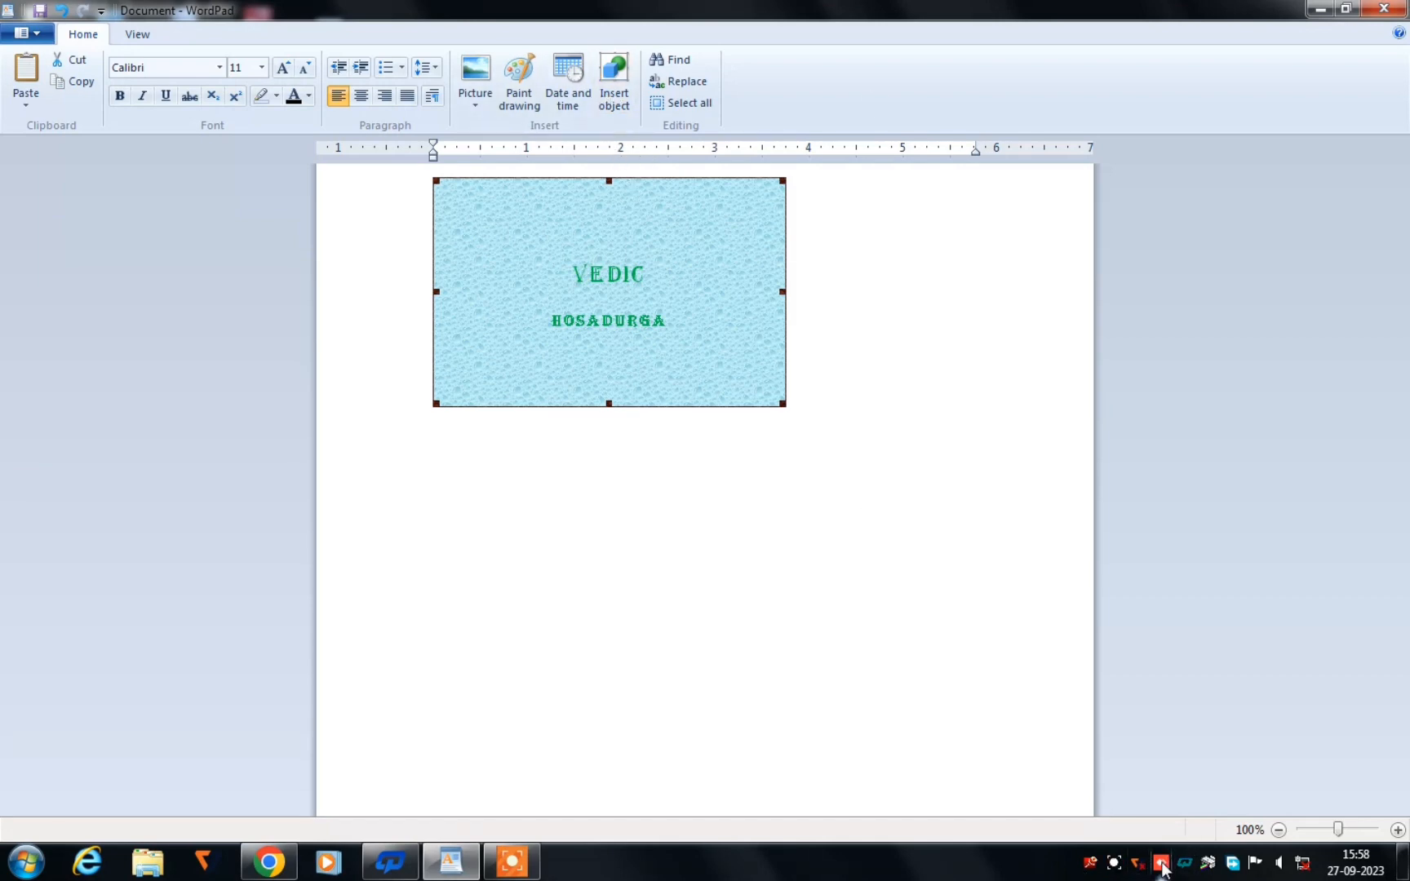
{"action": "left_click", "coordinate": [1115, 865]}
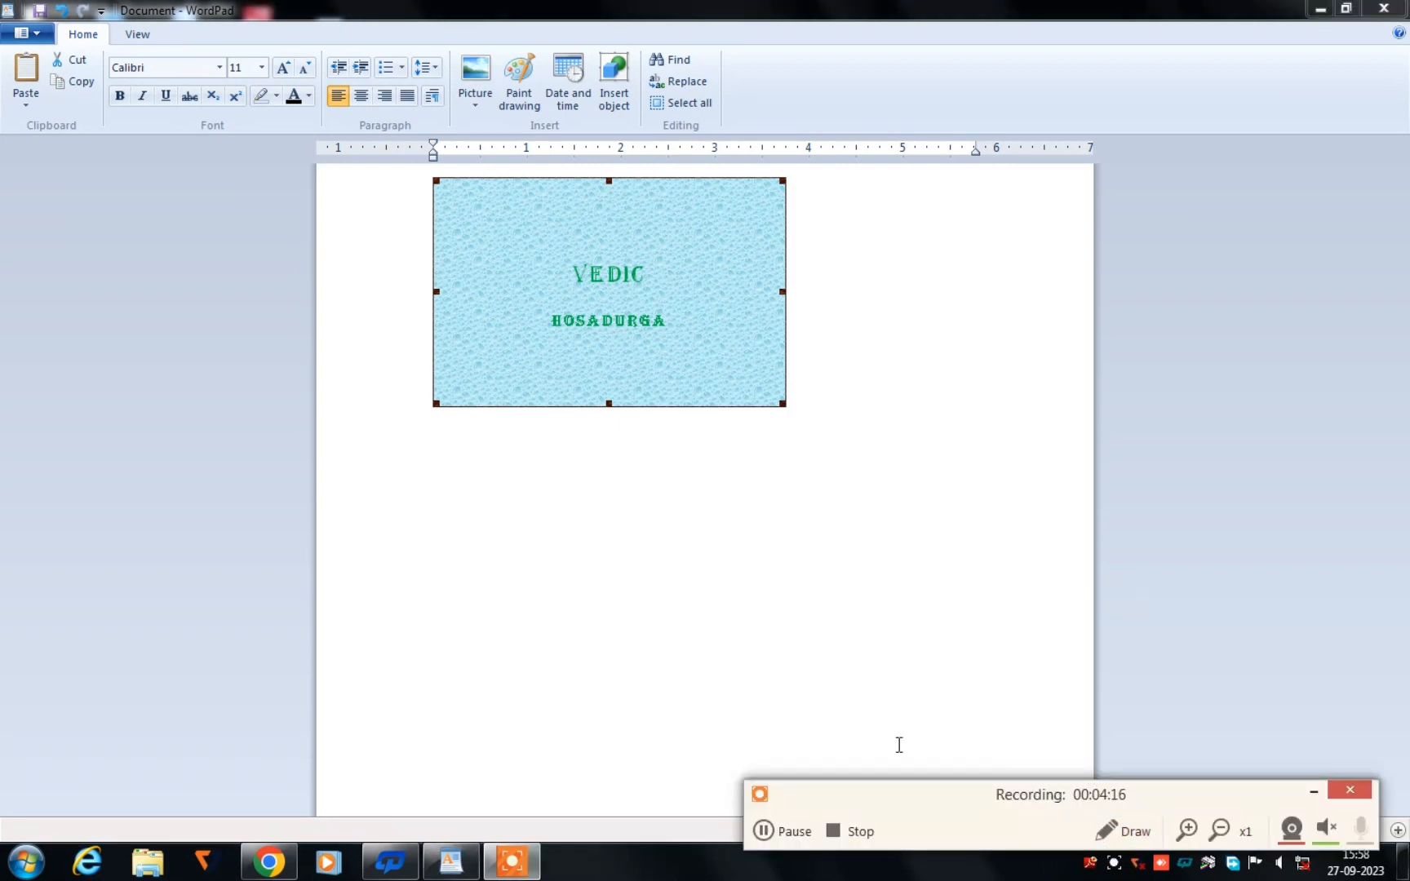